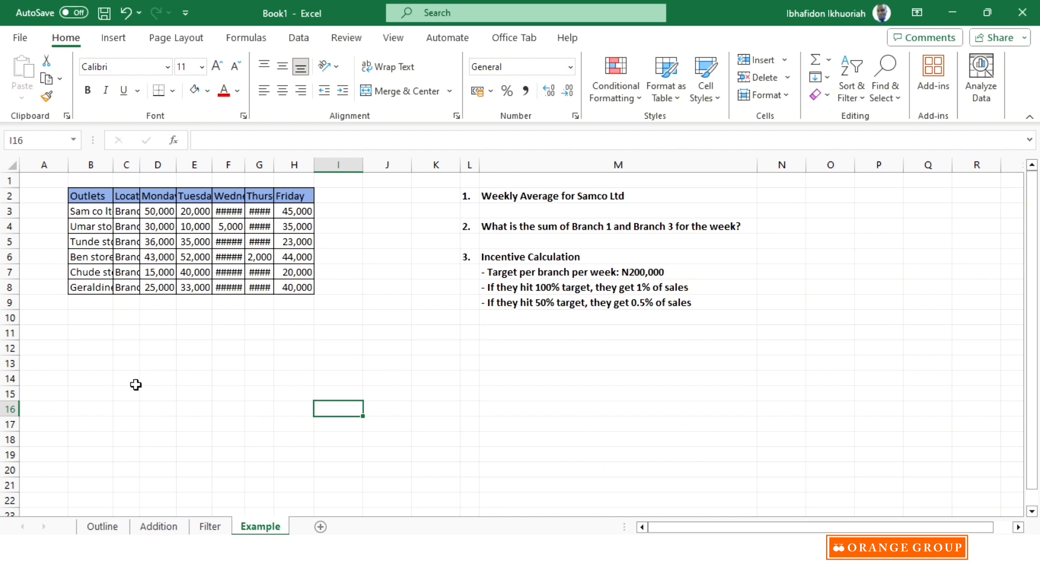
- Autofit columns B through H so the whole outlet sales table can be read
left_click_drag(104, 163, 315, 163)
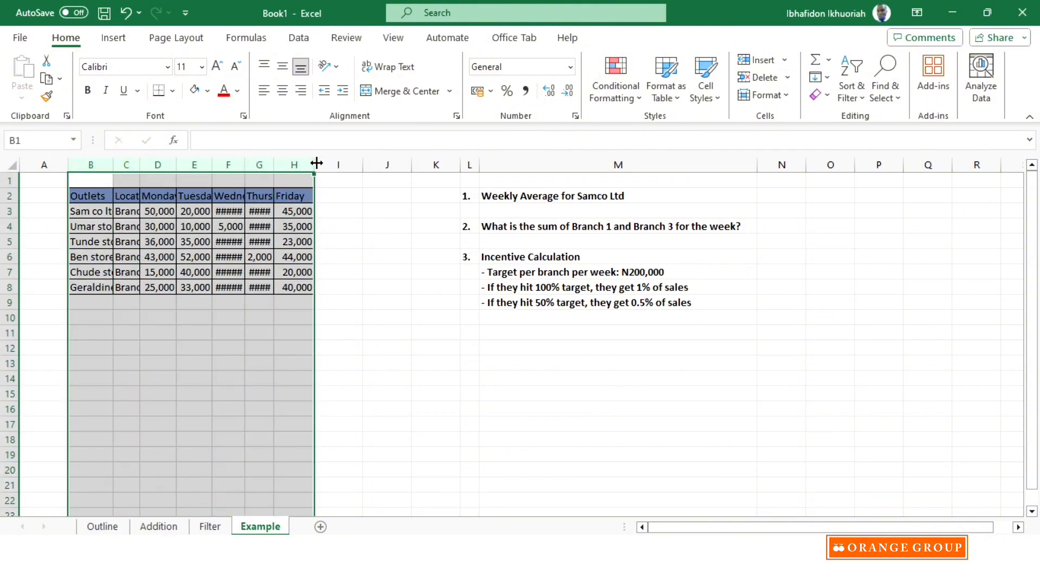
double_click(316, 162)
left_click(173, 330)
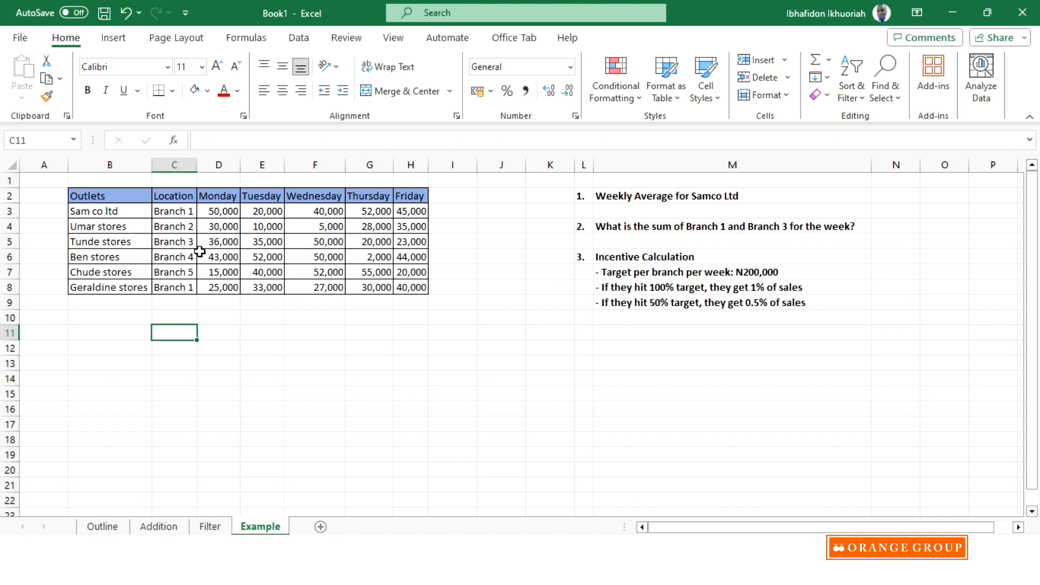
- Correct the company name in the first question in M2 so it reads "Weekly Average for Sam co Ltd"
left_click(174, 326)
double_click(710, 195)
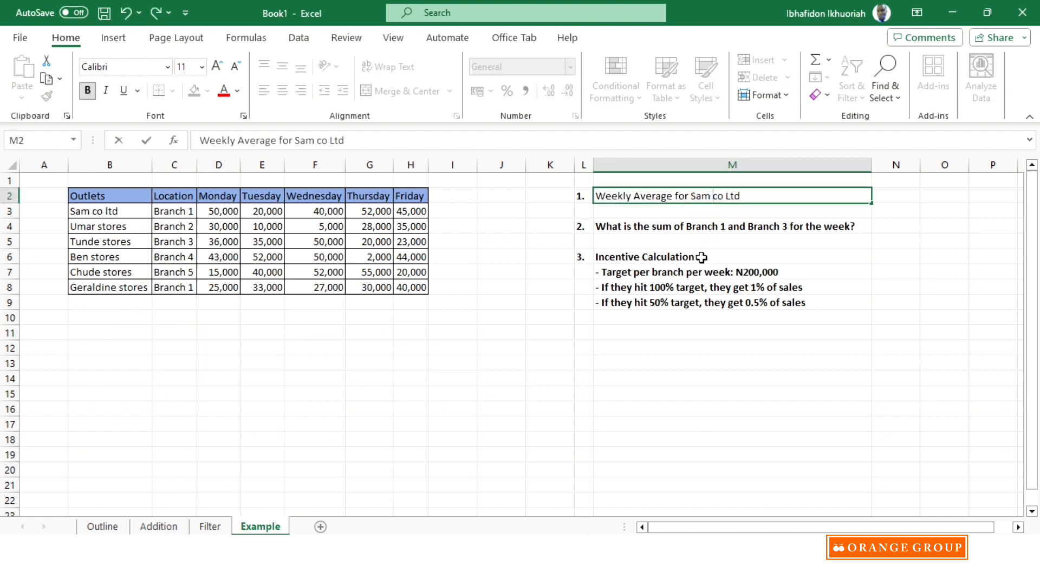
left_click(79, 344)
left_click(105, 332)
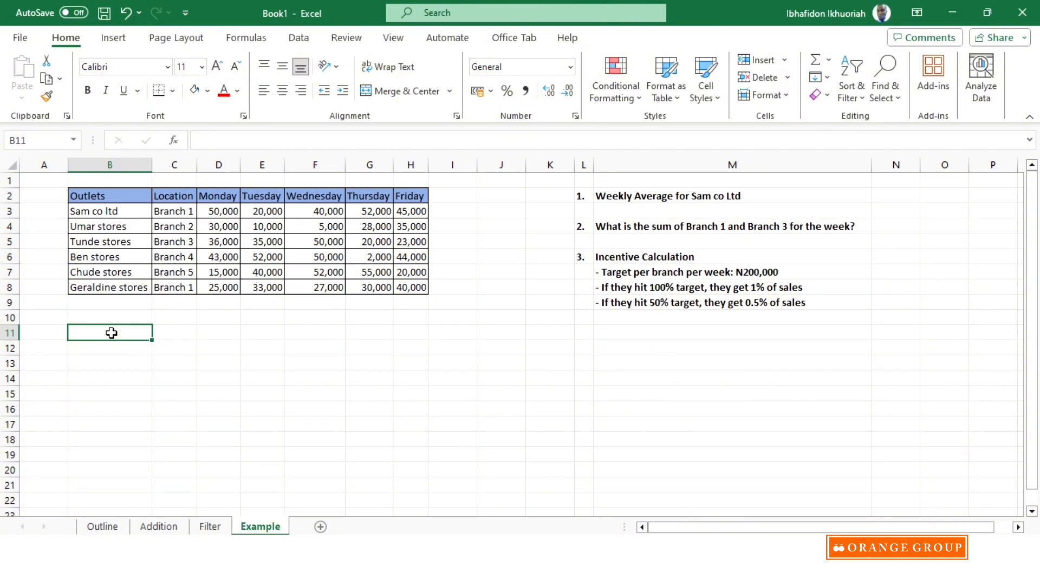
type("Avearge")
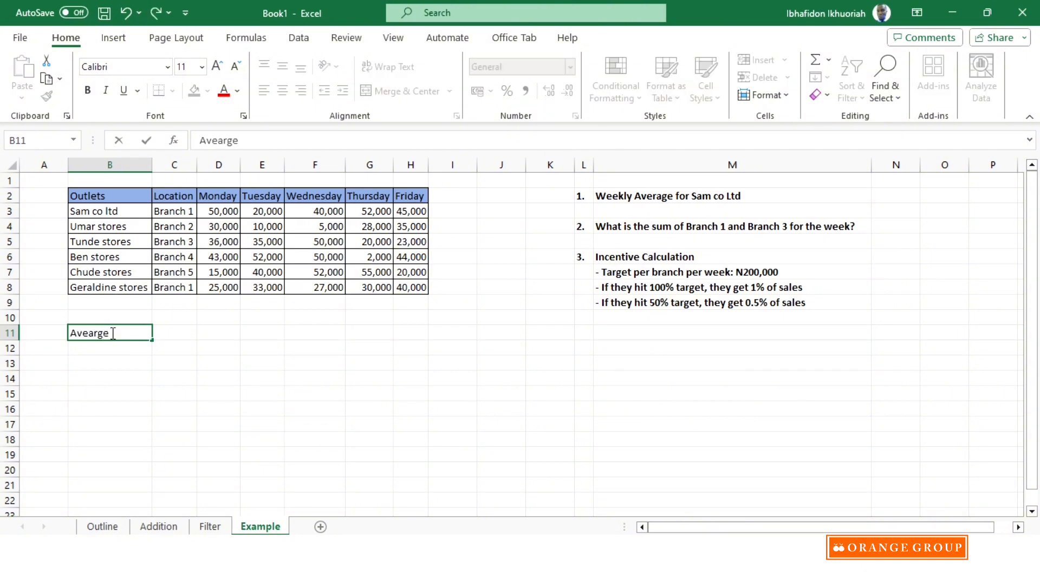
type(" sales for S")
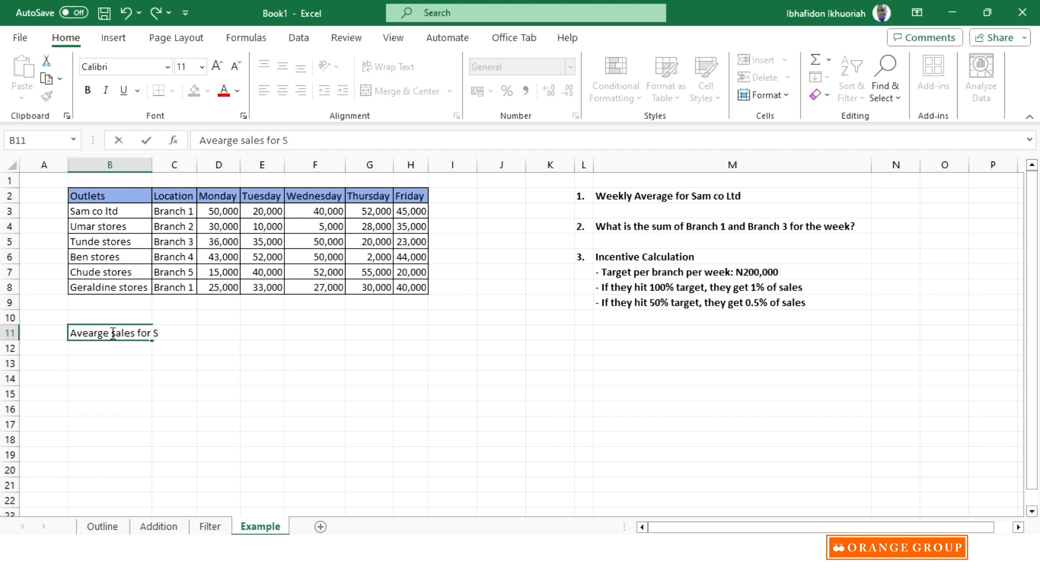
type("am Co ltd")
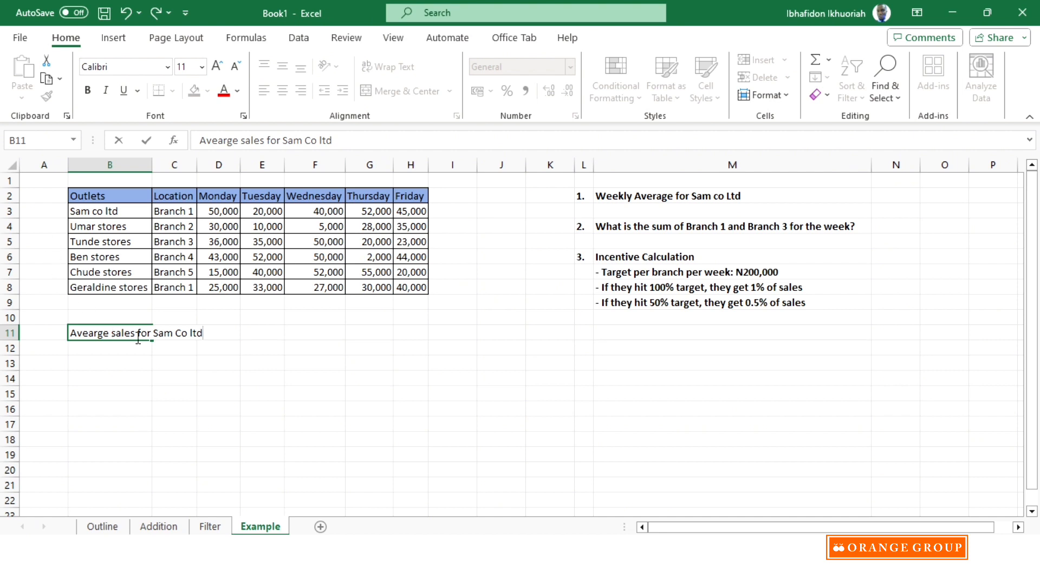
left_click(142, 362)
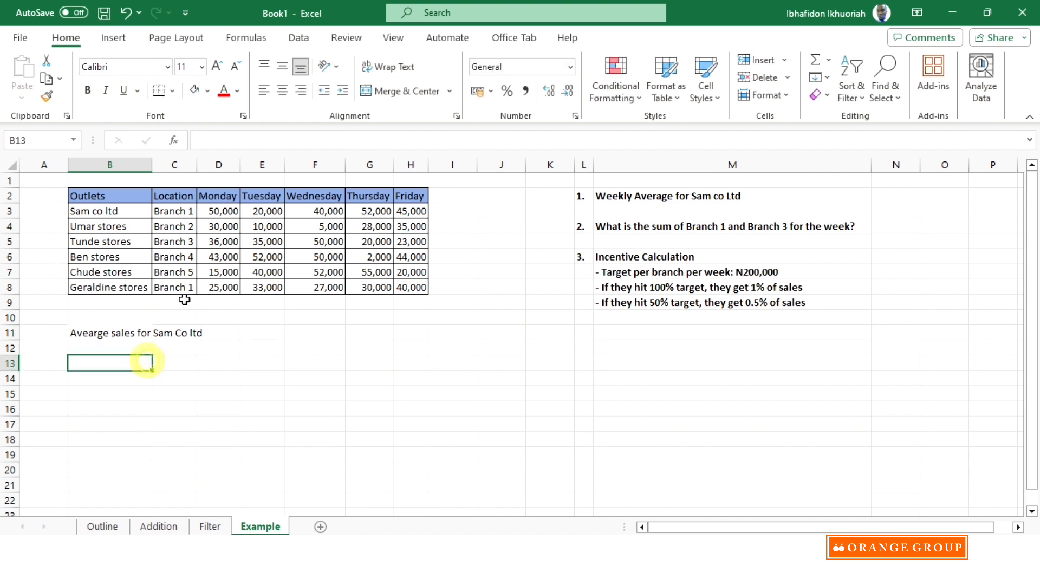
left_click(223, 332)
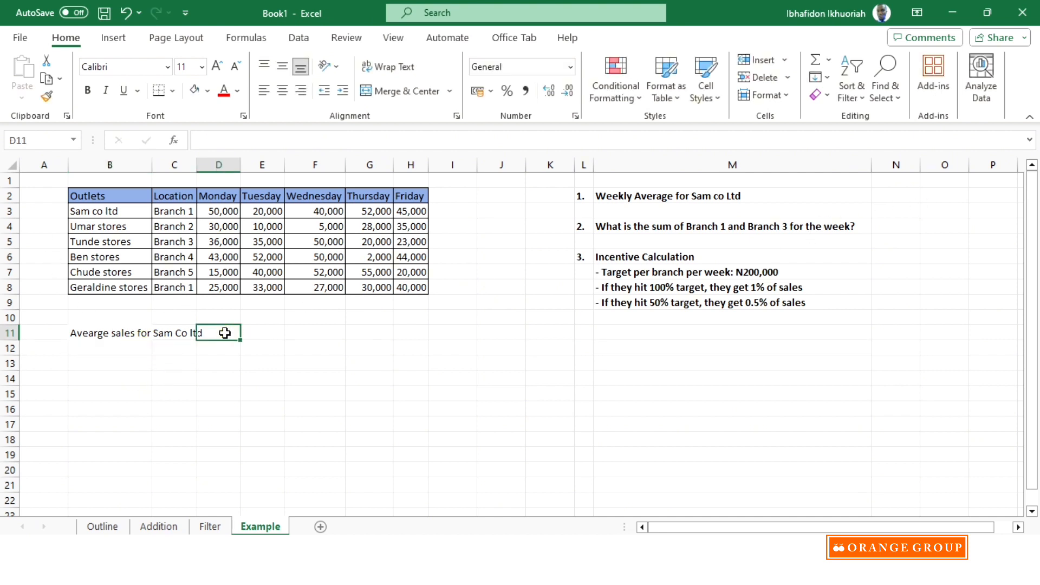
left_click(98, 329)
key("Delete")
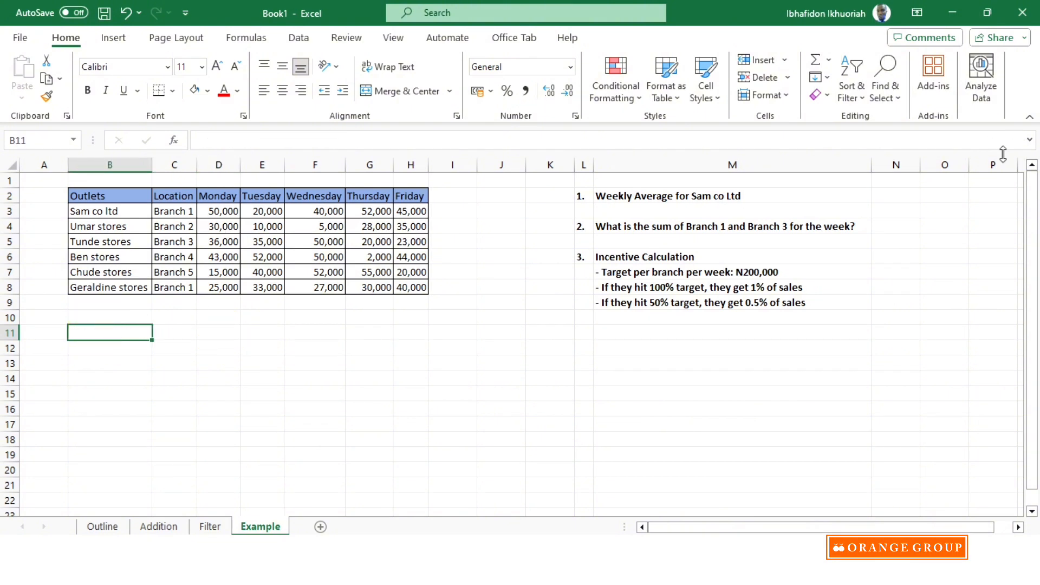
left_click(890, 196)
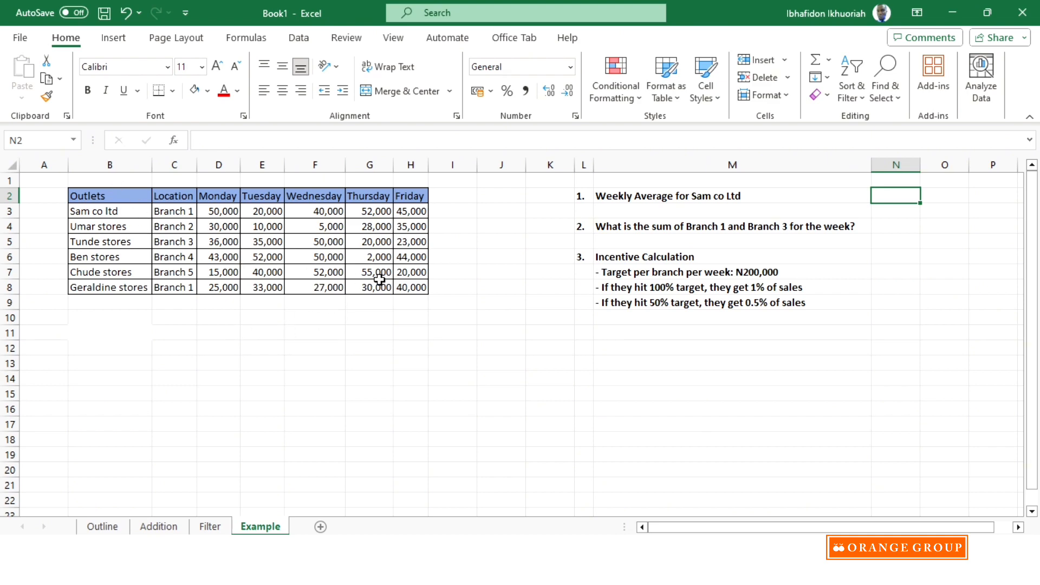
scroll(374, 283, "down", 1)
scroll(375, 283, "up", 1)
- Add filters to the sales table's header row and filter the Outlets column to show only Sam co ltd
left_click(116, 196)
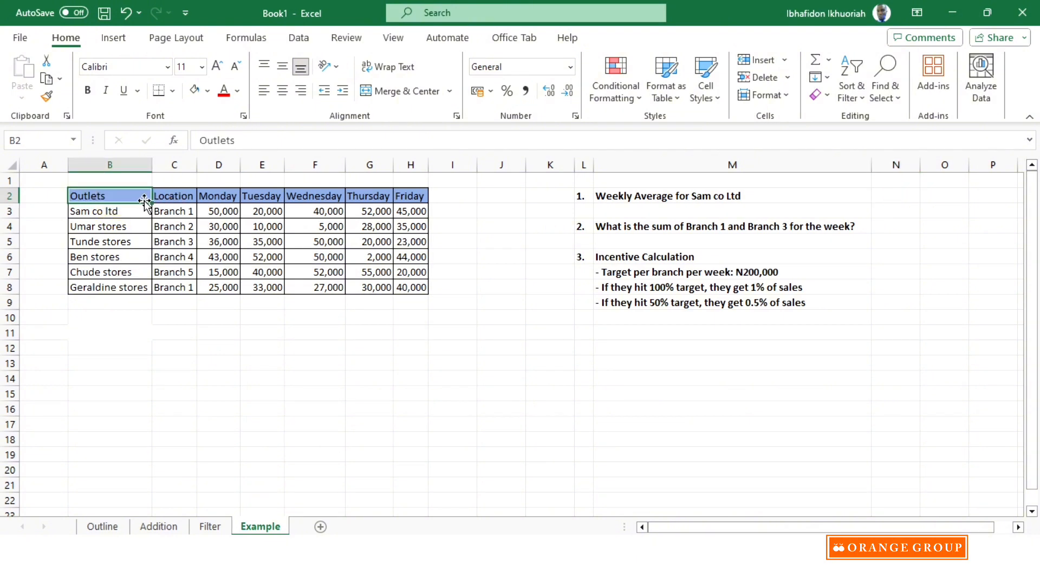
left_click(851, 87)
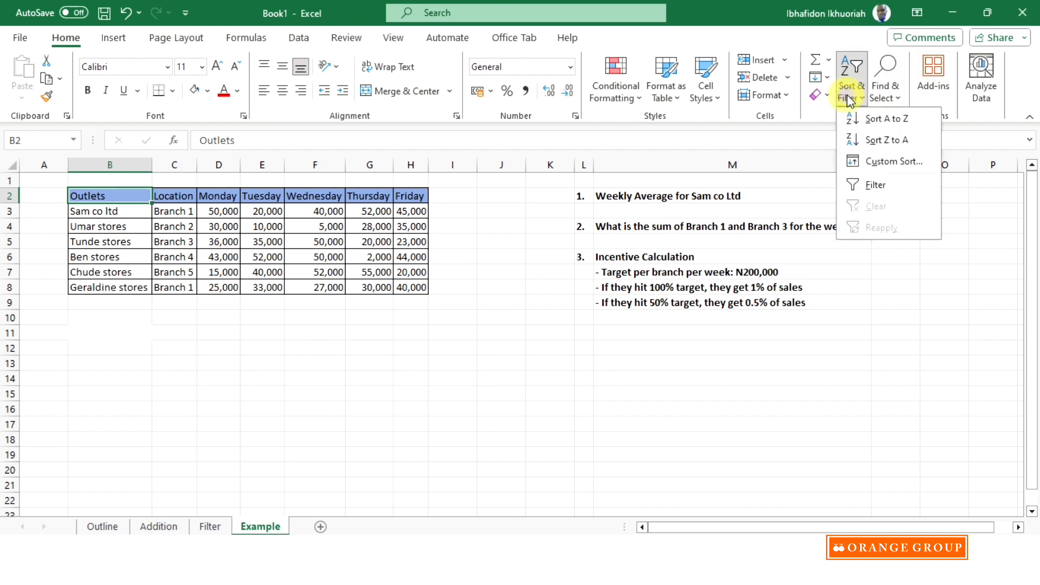
left_click(876, 185)
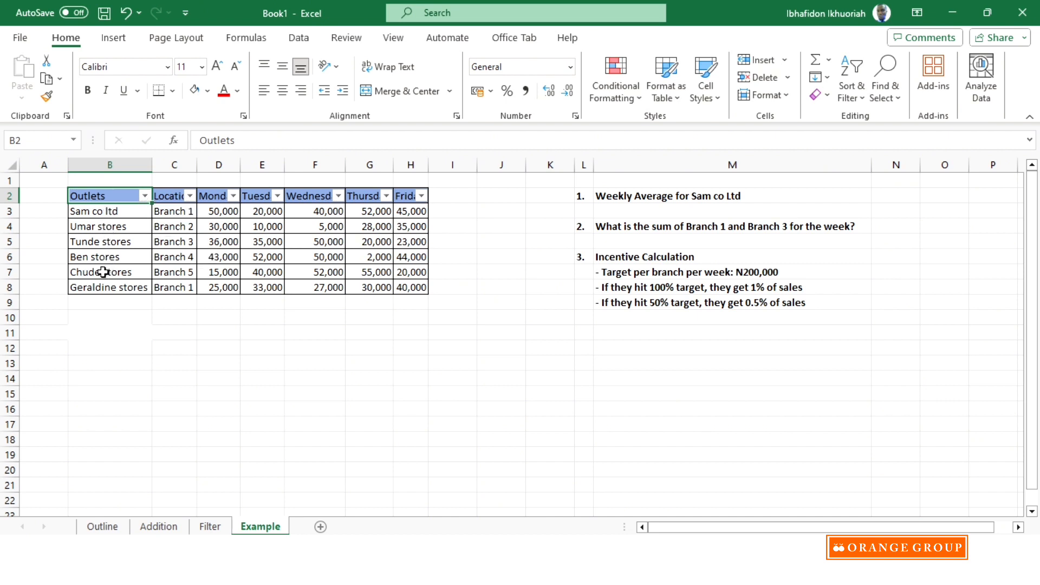
left_click(144, 195)
left_click(197, 382)
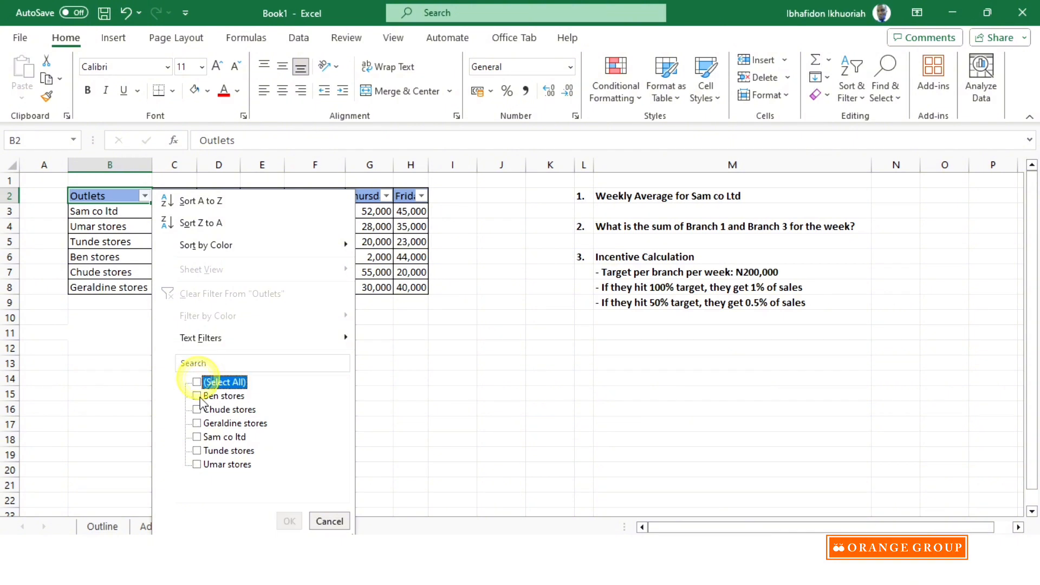
left_click(197, 436)
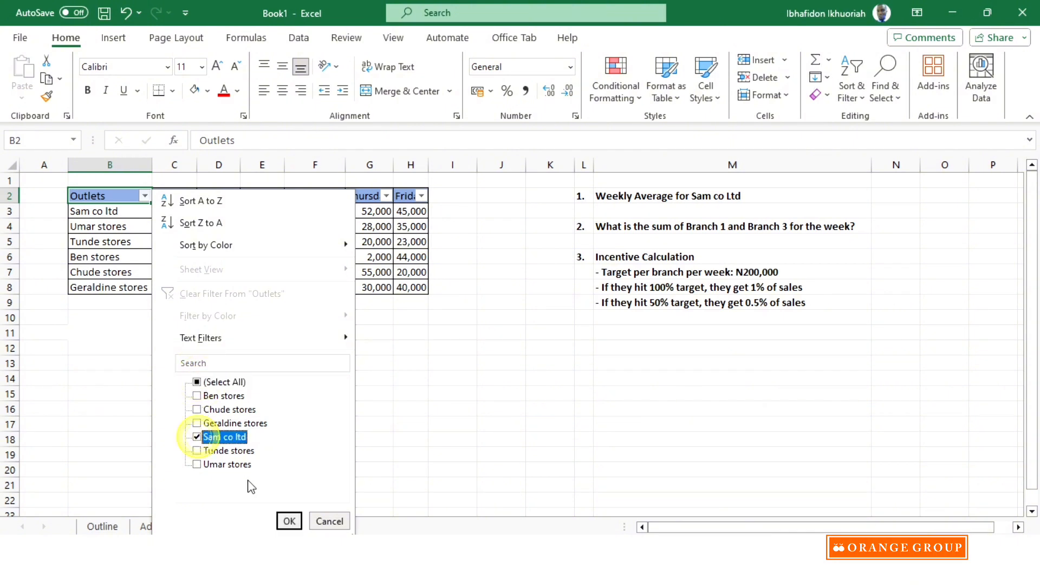
left_click(289, 521)
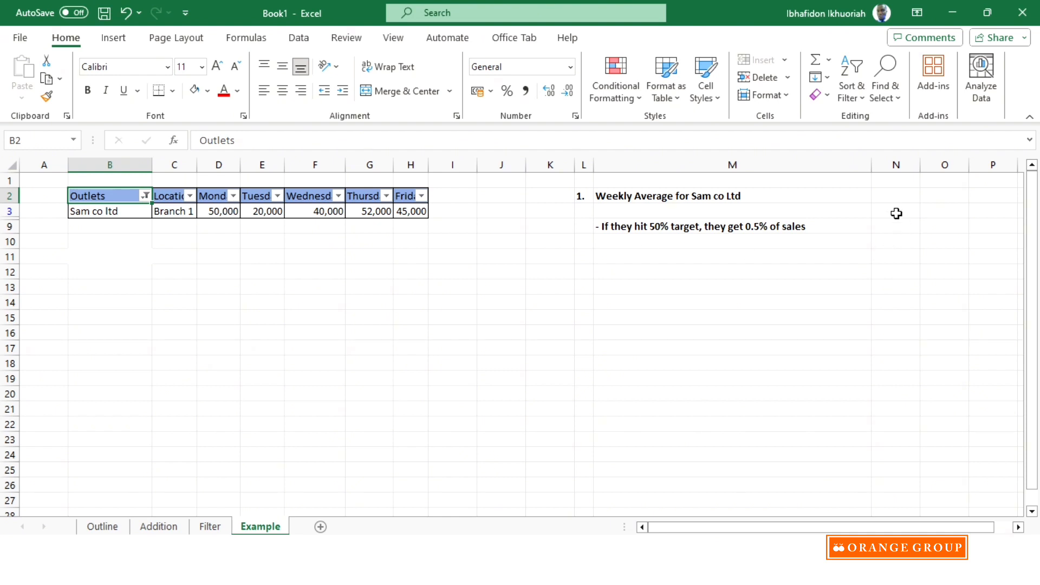
left_click(898, 195)
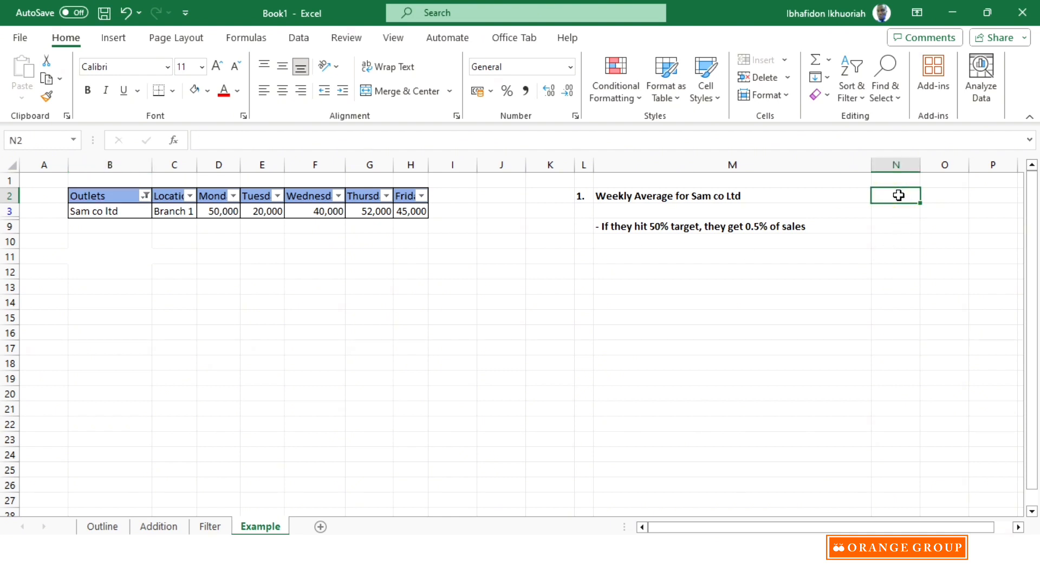
type("=")
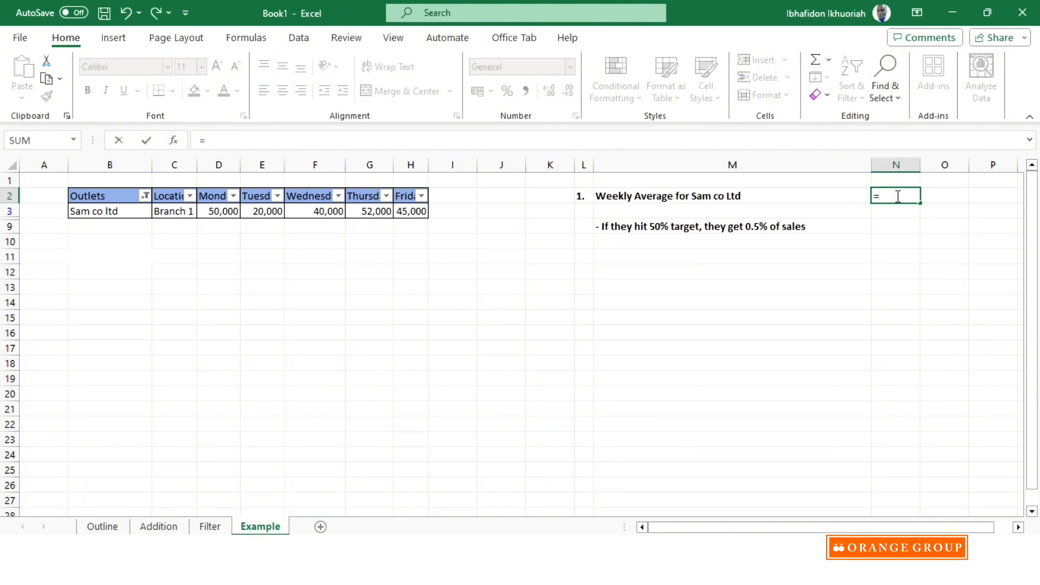
left_click(895, 177)
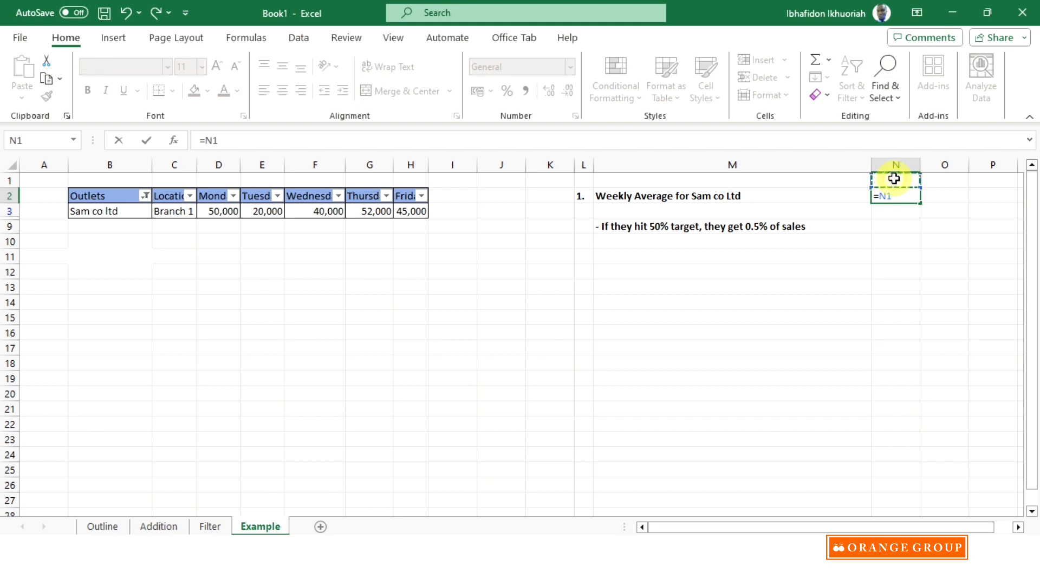
key("Escape")
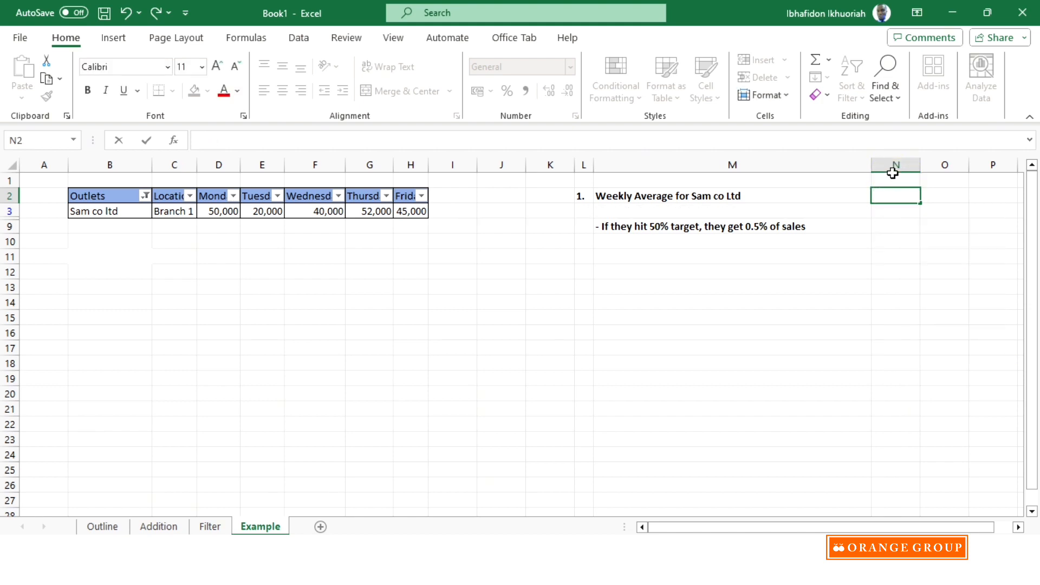
- Enter the heading "Average (Formular)" in N1 and autofit column N to it
left_click(891, 178)
type("A")
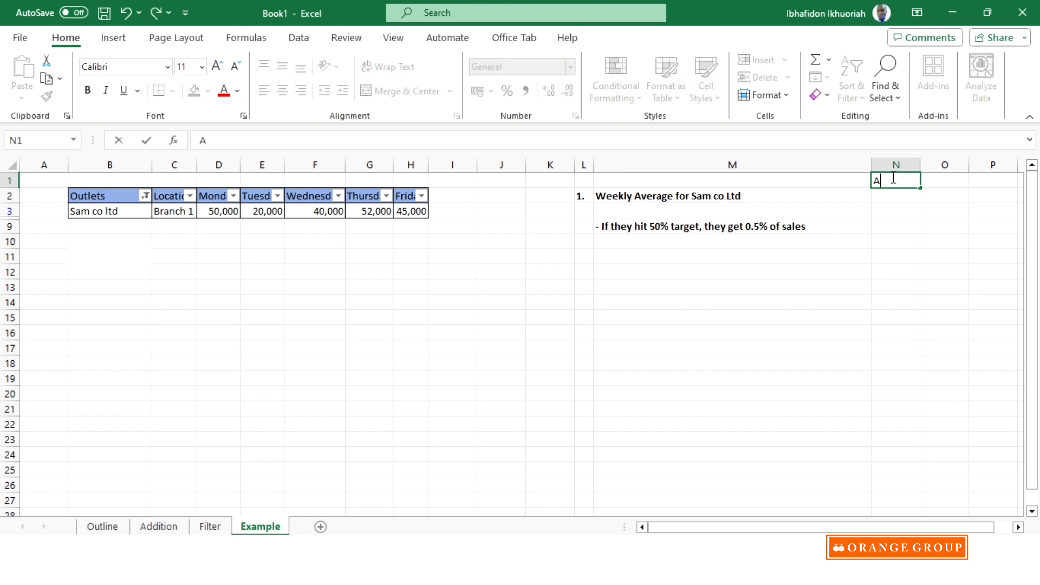
type("verage (Formular")
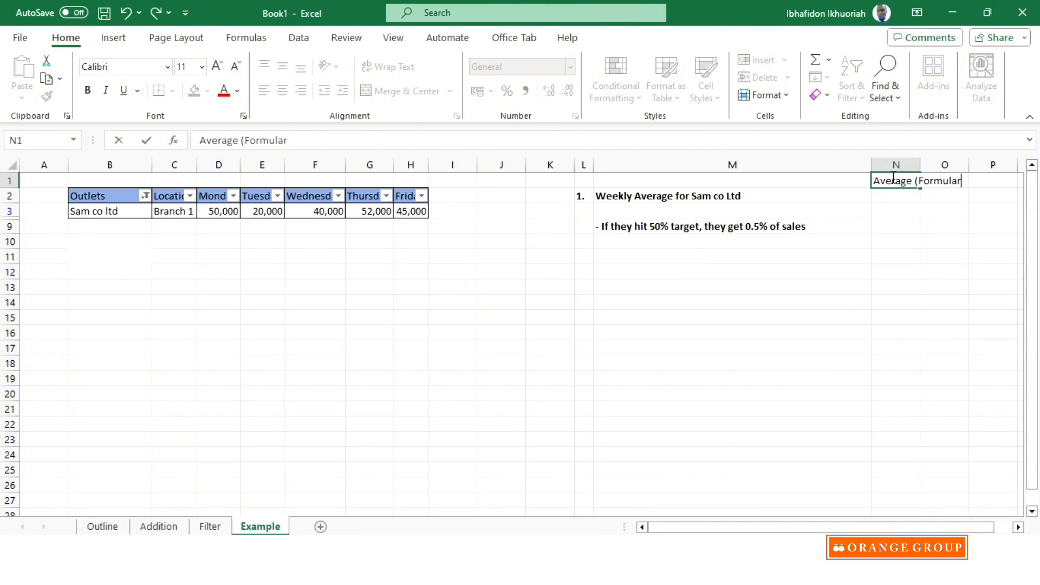
left_click(896, 302)
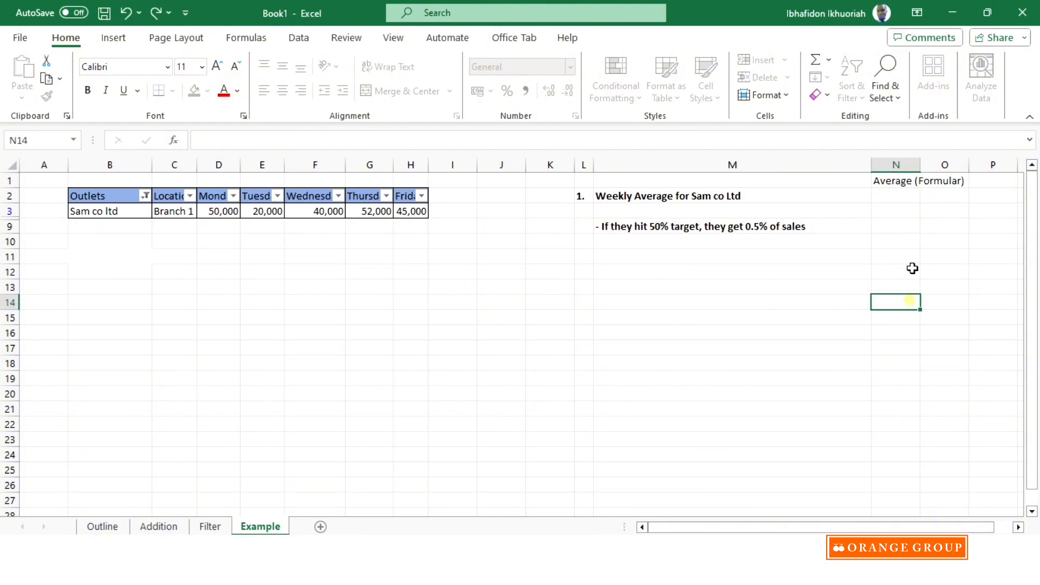
double_click(920, 165)
- Enter the heading "Average (Function)" in O1 and autofit column O to it
left_click_drag(934, 526, 947, 527)
left_click(940, 182)
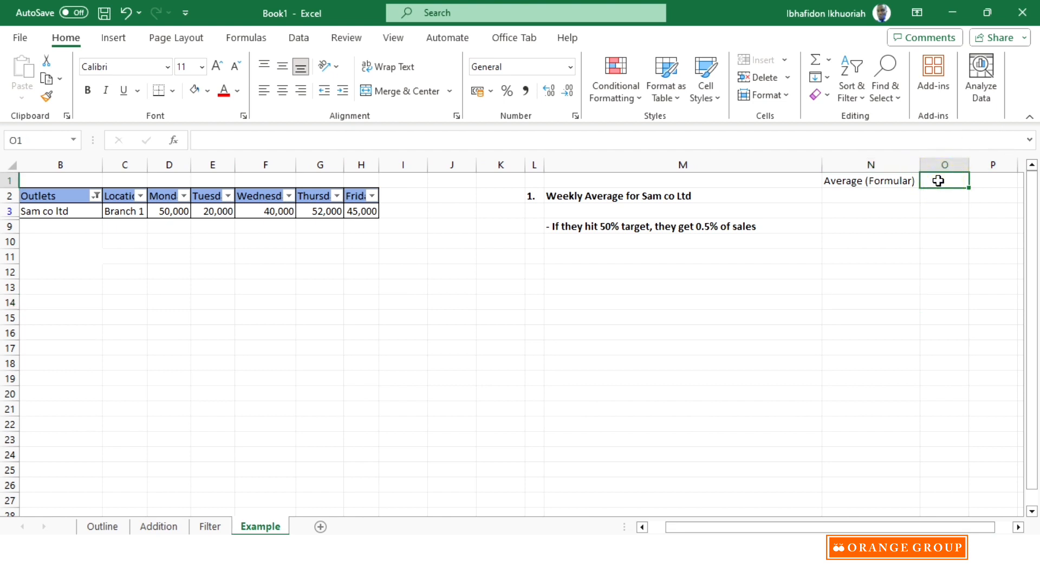
type("Average")
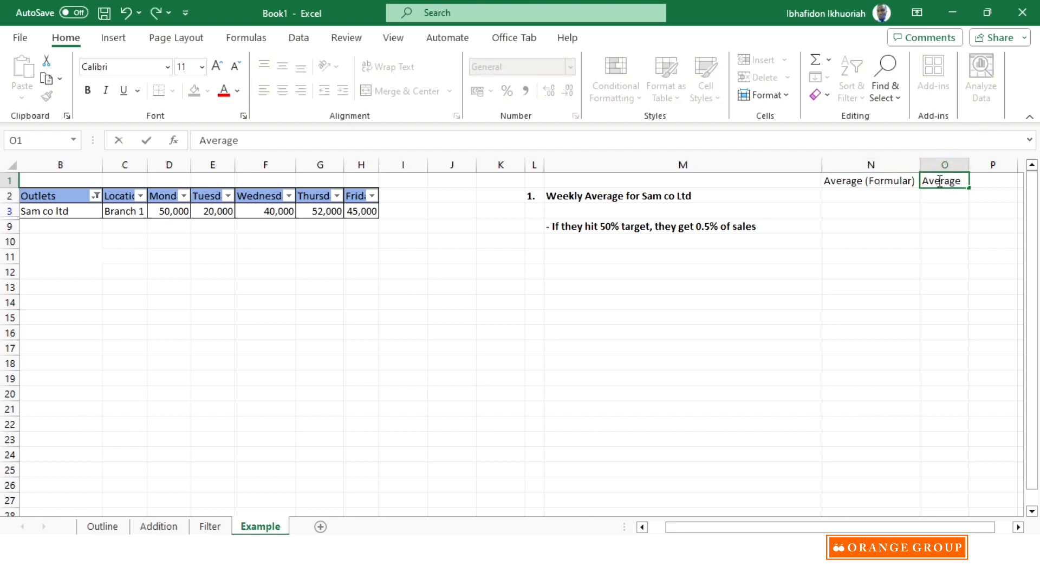
type(" (Function")
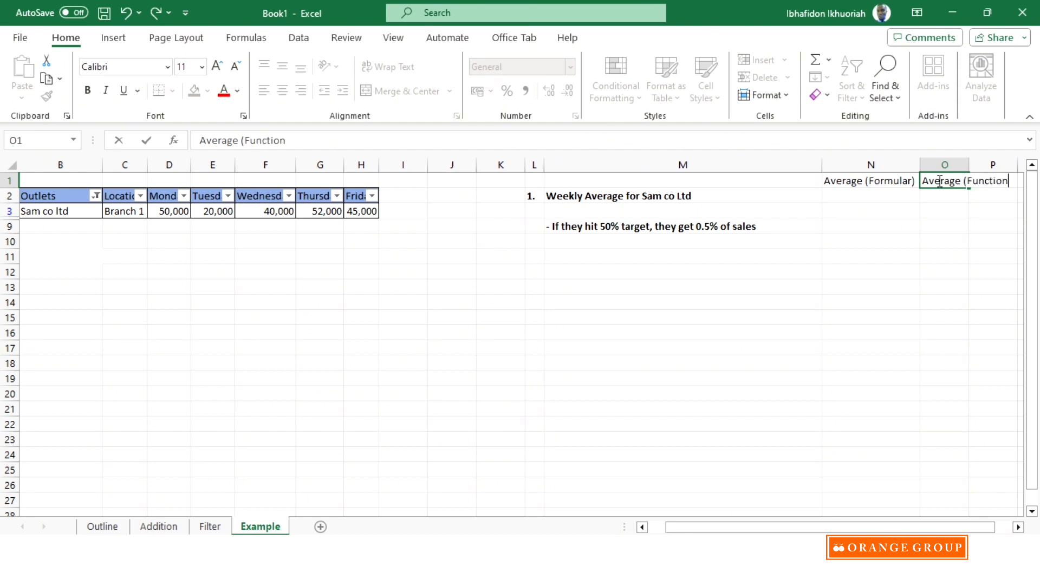
type(")")
left_click_drag(945, 271, 945, 257)
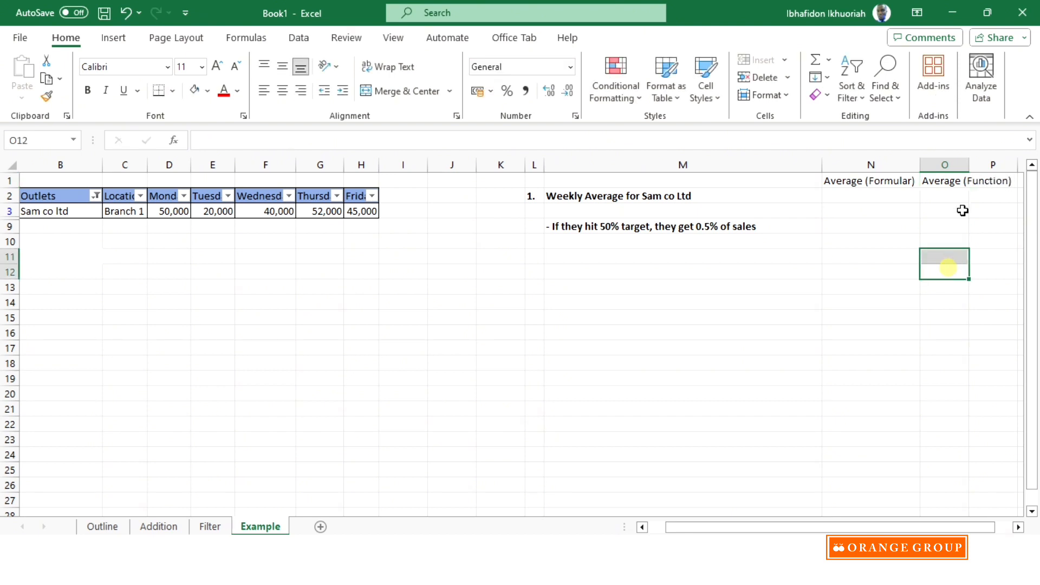
double_click(969, 165)
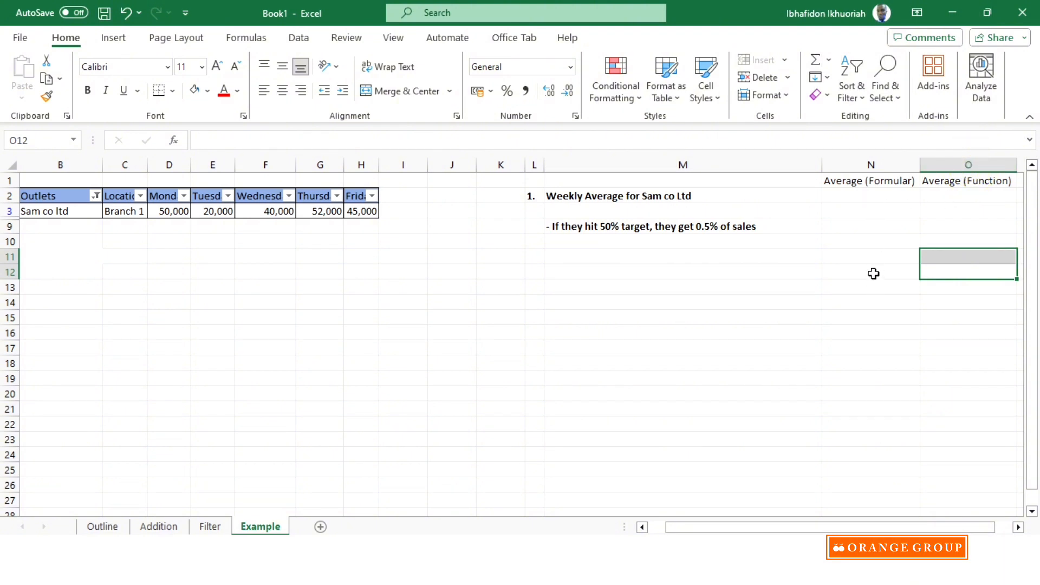
- Calculate Sam co ltd's weekly average in N2 with the formula =(D3+E3+F3+G3+H3)/5
left_click(856, 196)
type("=")
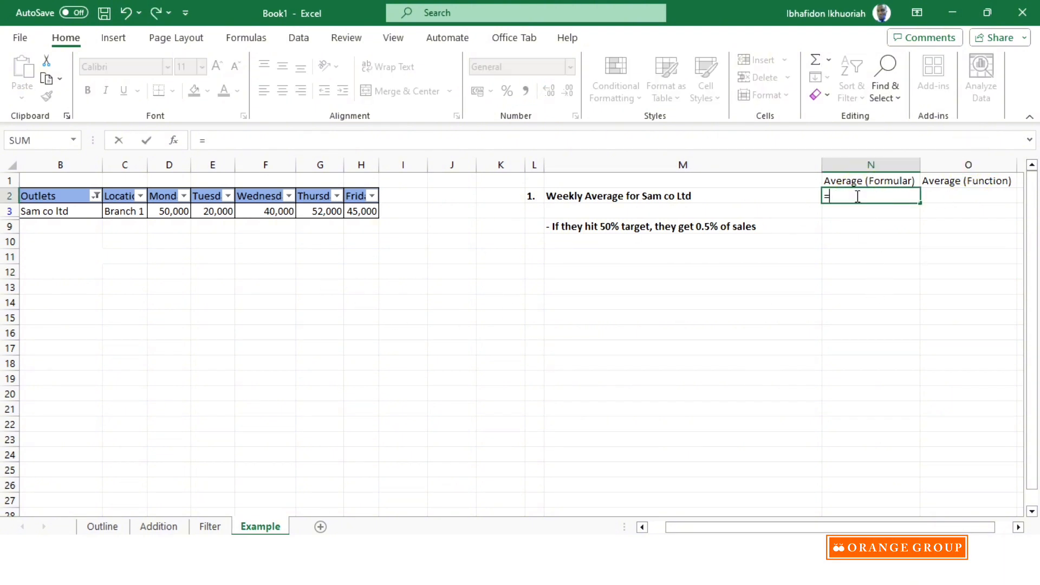
type("(")
left_click(131, 210)
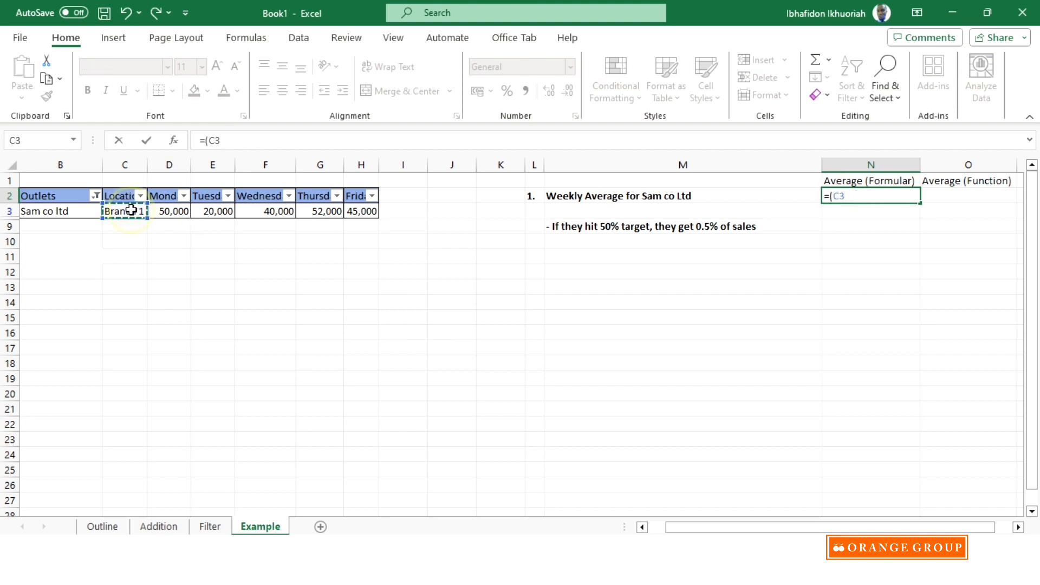
left_click(168, 213)
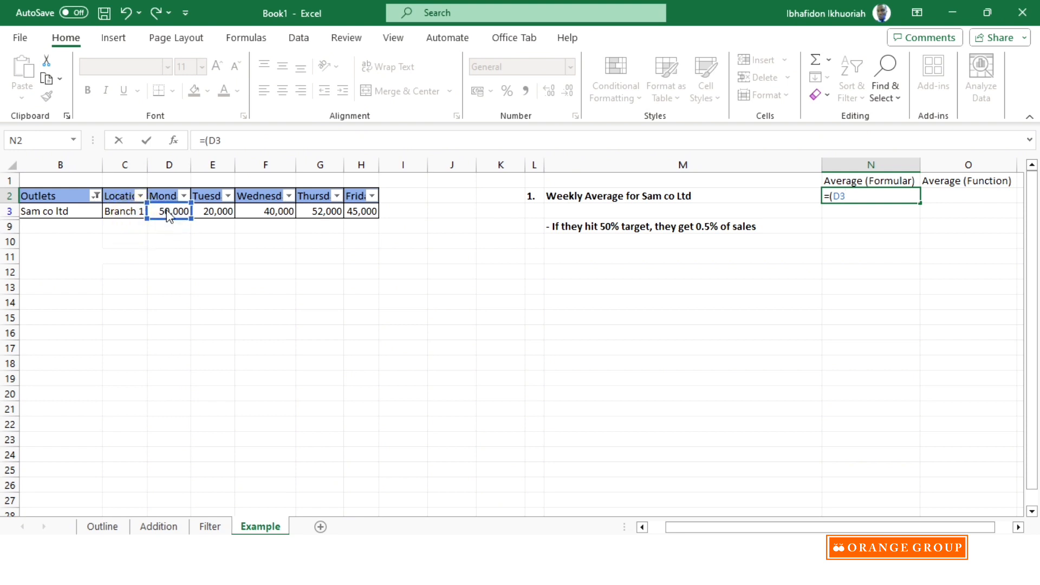
type("+")
left_click(221, 208)
type("+")
left_click(272, 209)
type("+")
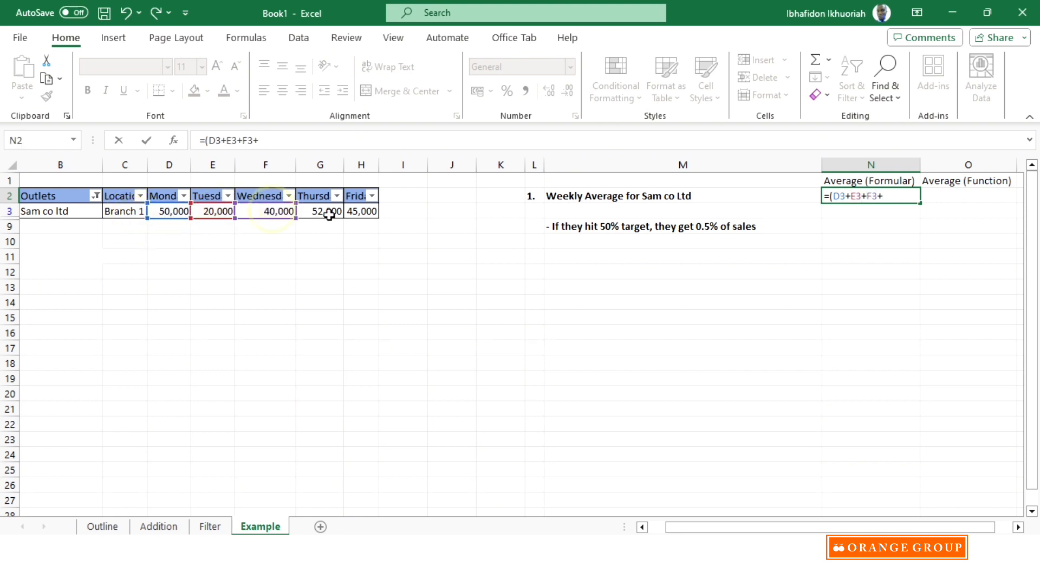
left_click(327, 210)
type("+")
left_click(362, 211)
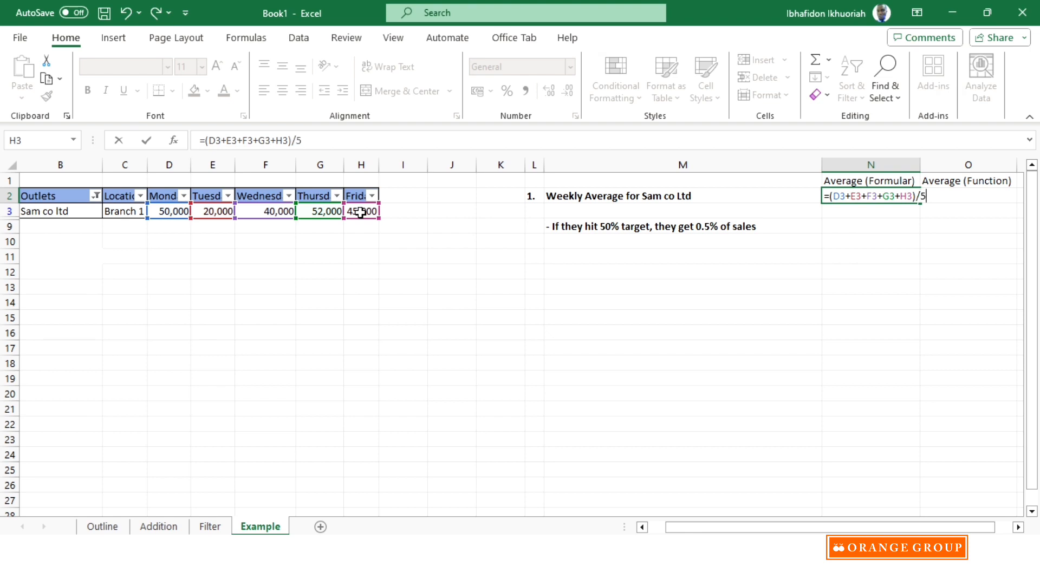
key("Return")
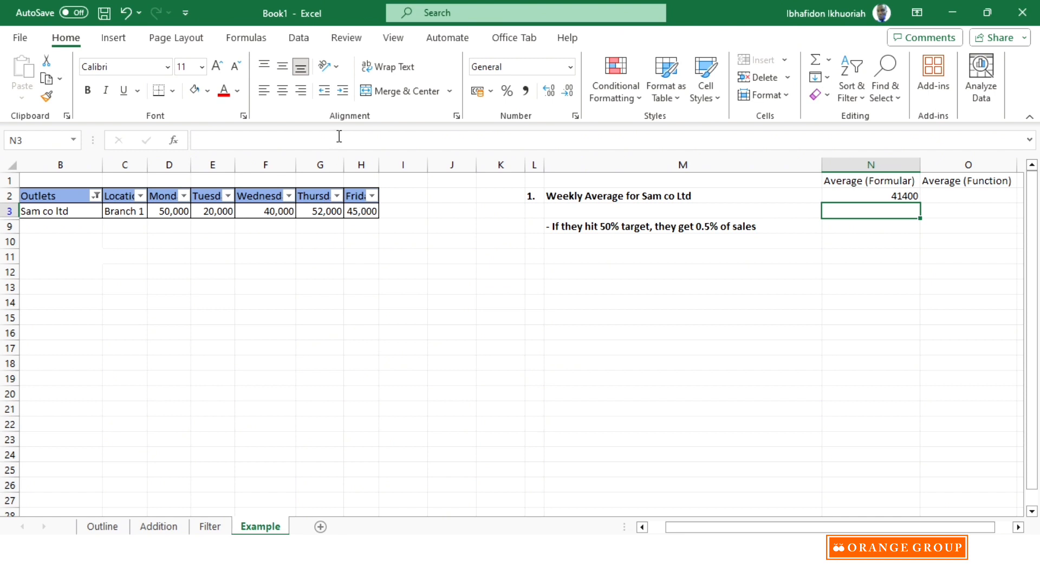
- Format the average in N2 with a thousands separator and no decimal places
left_click(882, 194)
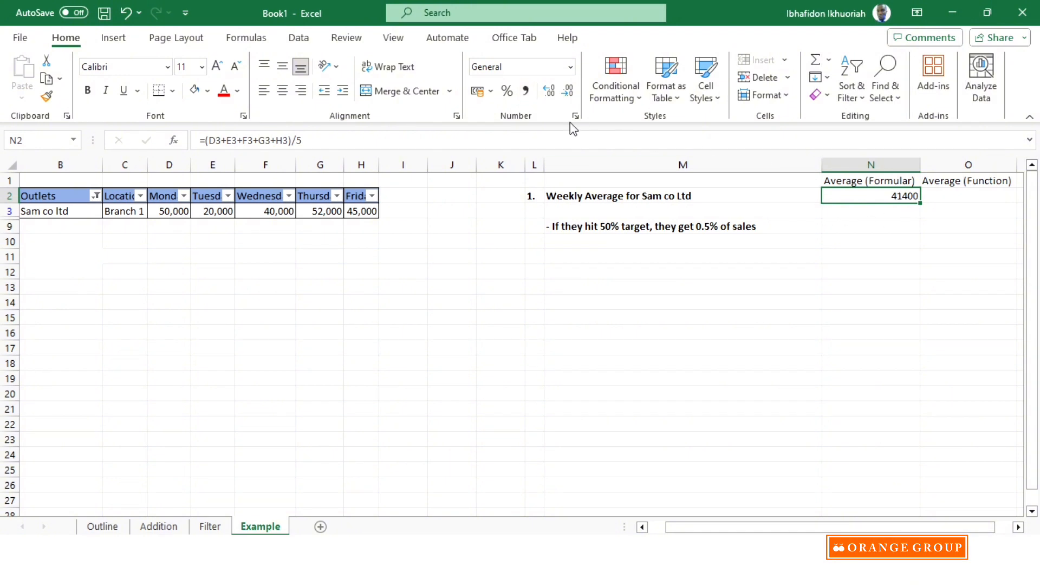
left_click(526, 89)
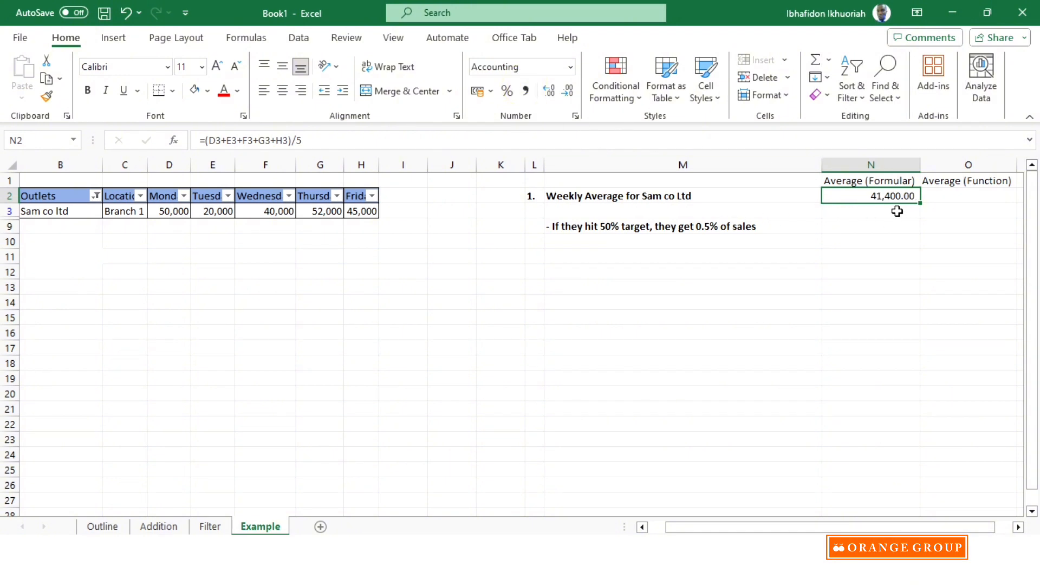
left_click(568, 90)
left_click(567, 89)
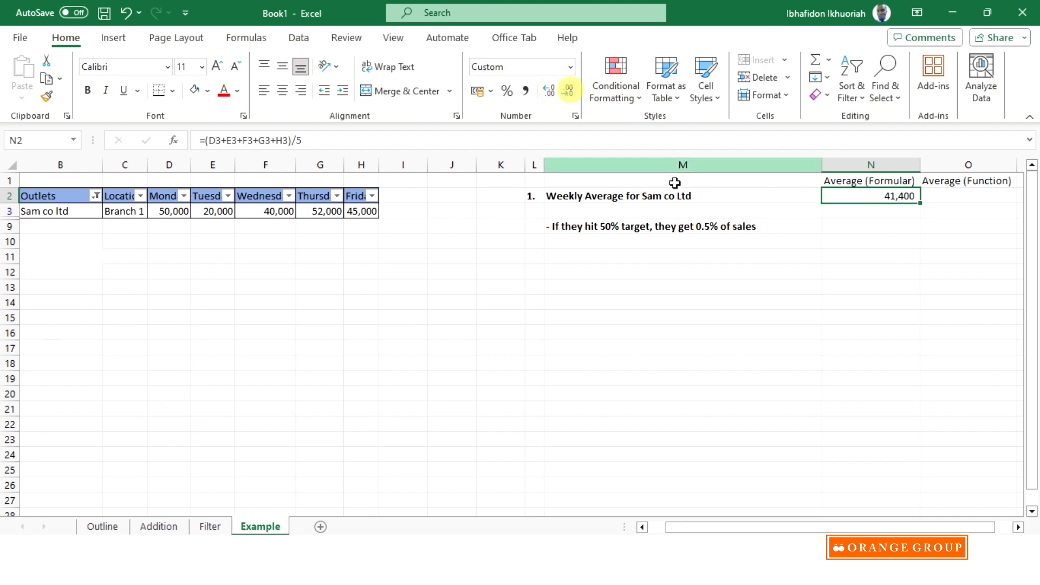
- Calculate Sam co ltd's weekly average in O2 with the AVERAGE function over D3:H3
left_click(945, 197)
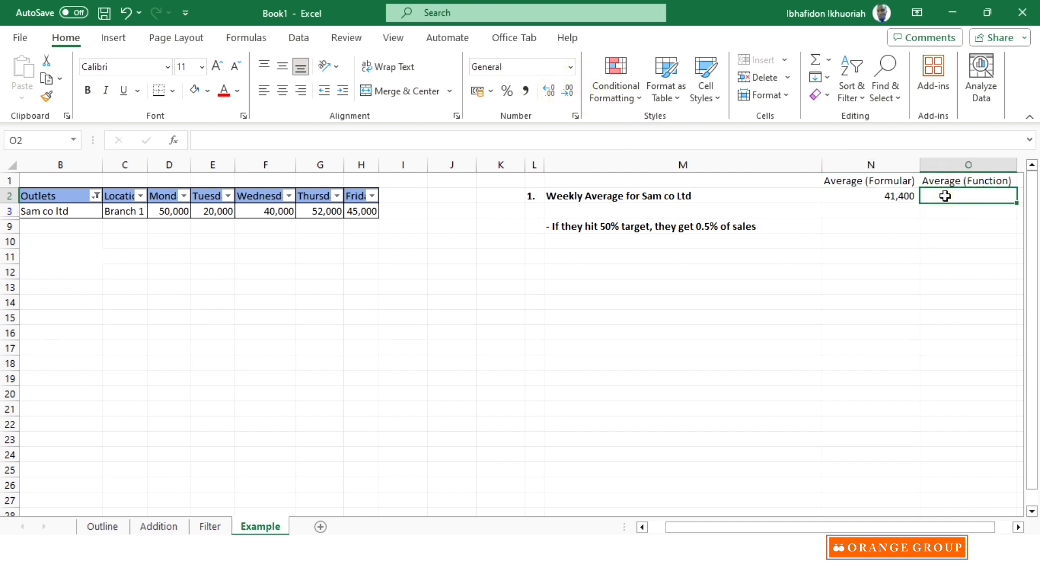
type("=")
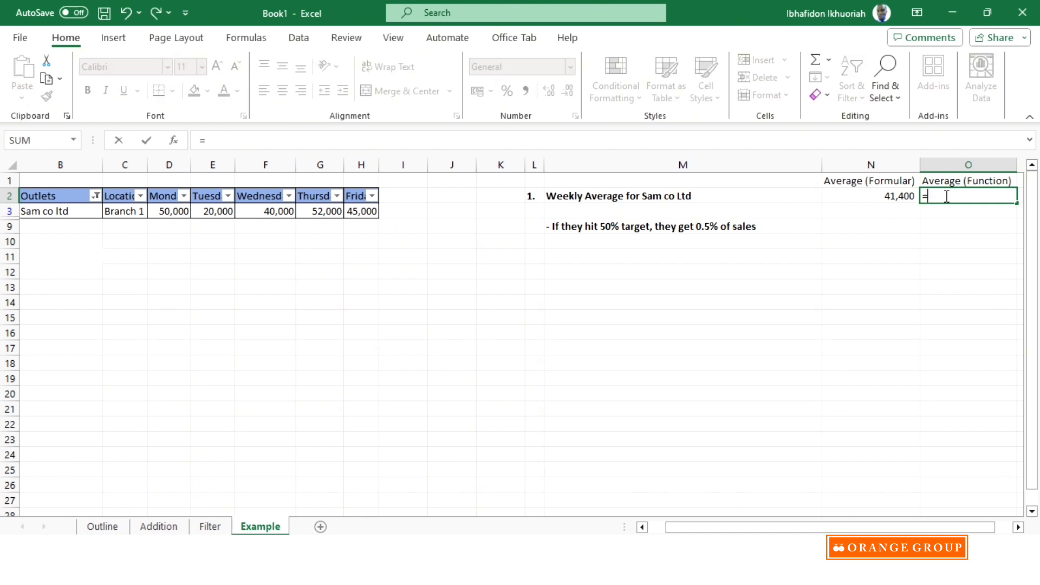
type("avera")
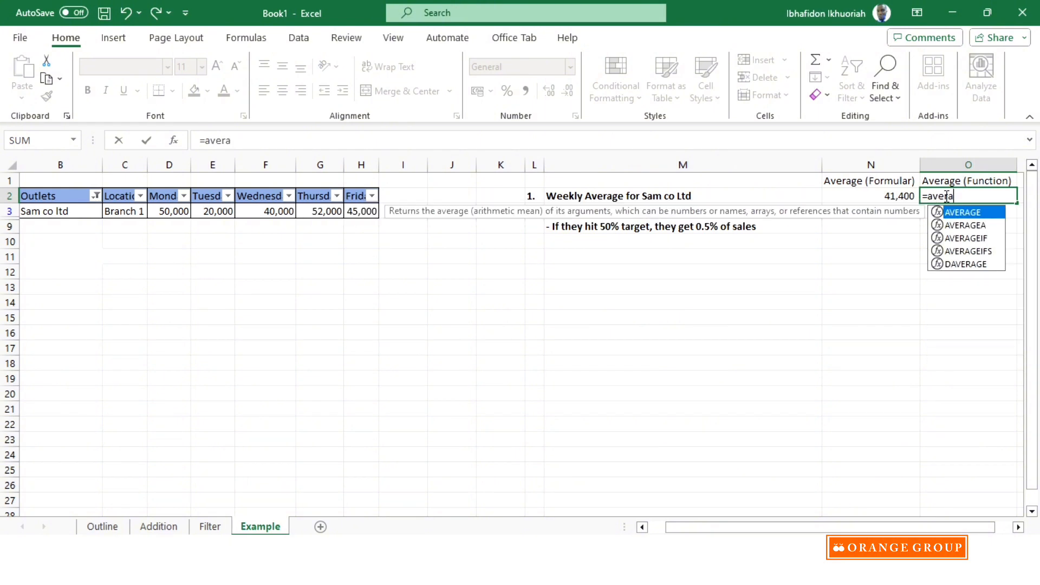
double_click(980, 213)
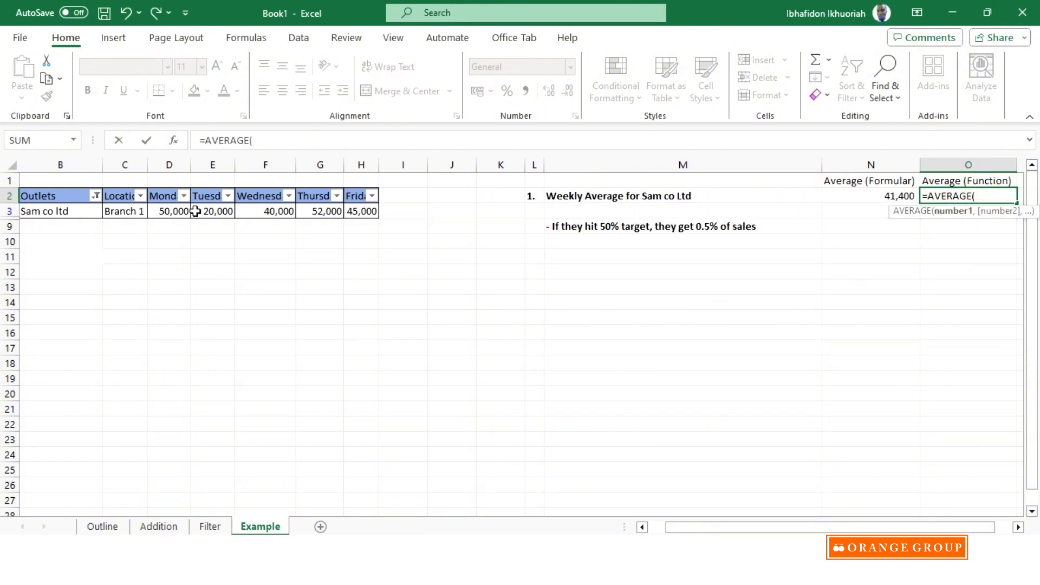
left_click_drag(170, 210, 351, 205)
key("Return")
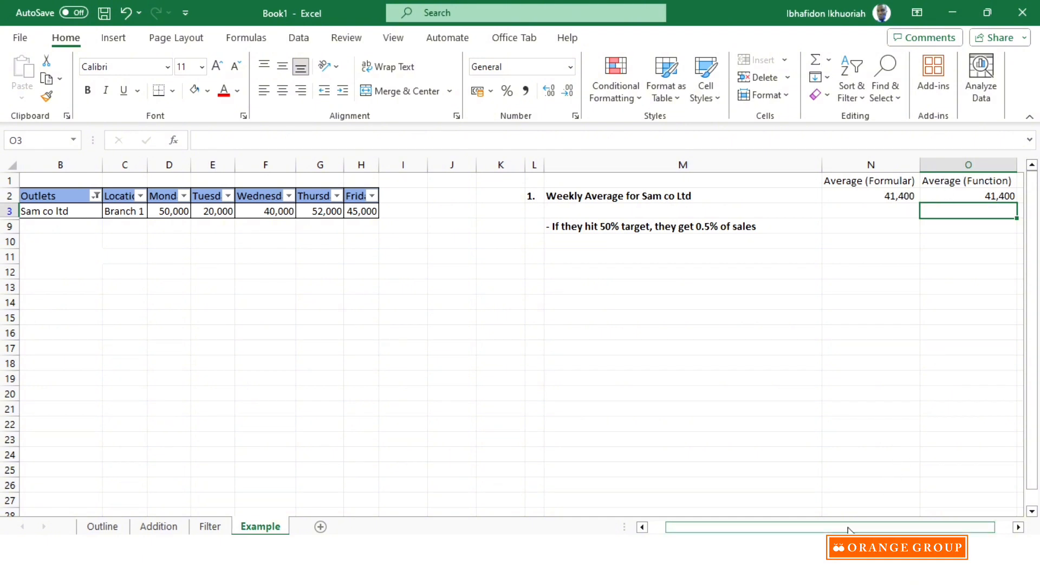
- Clear the filter from the Outlets column to show all outlets again
left_click_drag(848, 530, 836, 528)
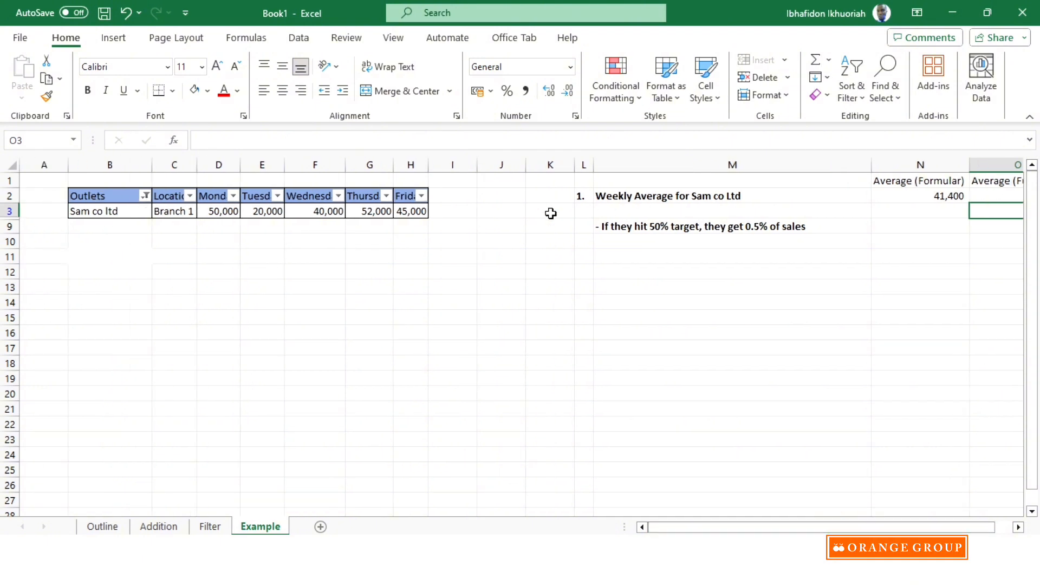
left_click(145, 196)
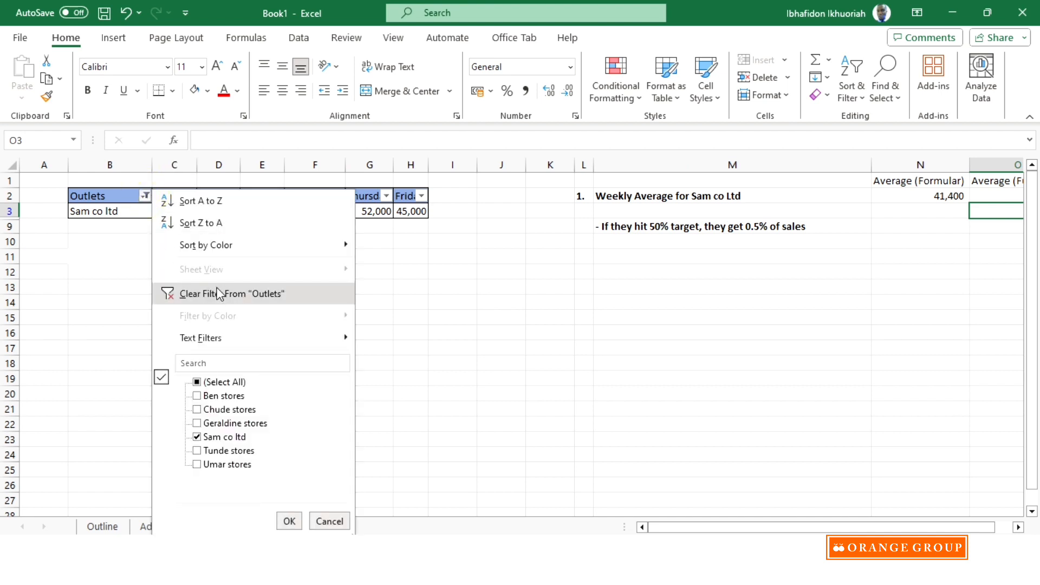
left_click(218, 293)
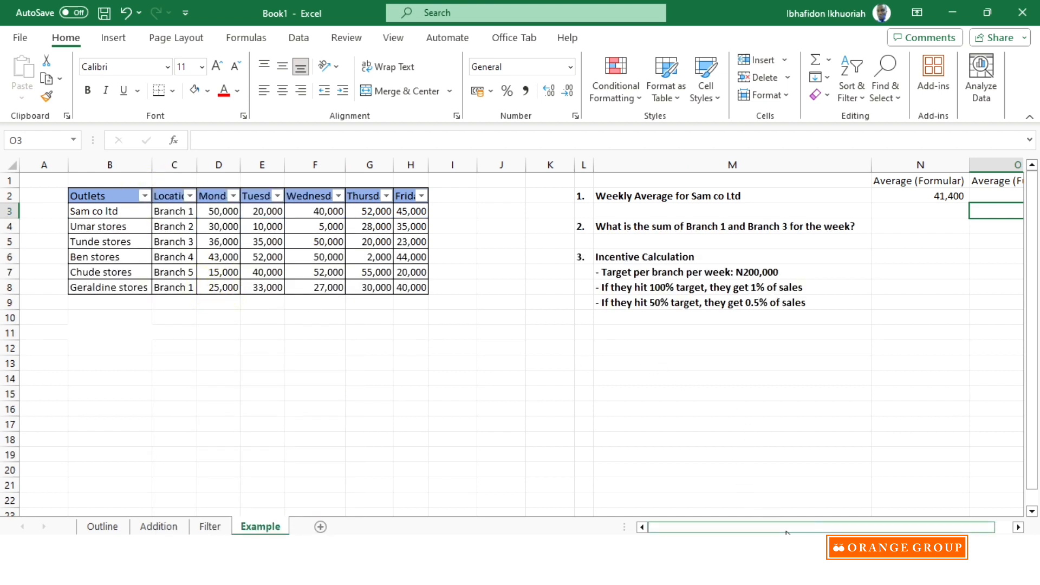
- Enter the heading "Total Sales" in I2 beside the Friday column and autofit column I to it
mouse_move(799, 528)
left_mouse_down()
mouse_move(816, 528)
mouse_move(799, 528)
left_mouse_up()
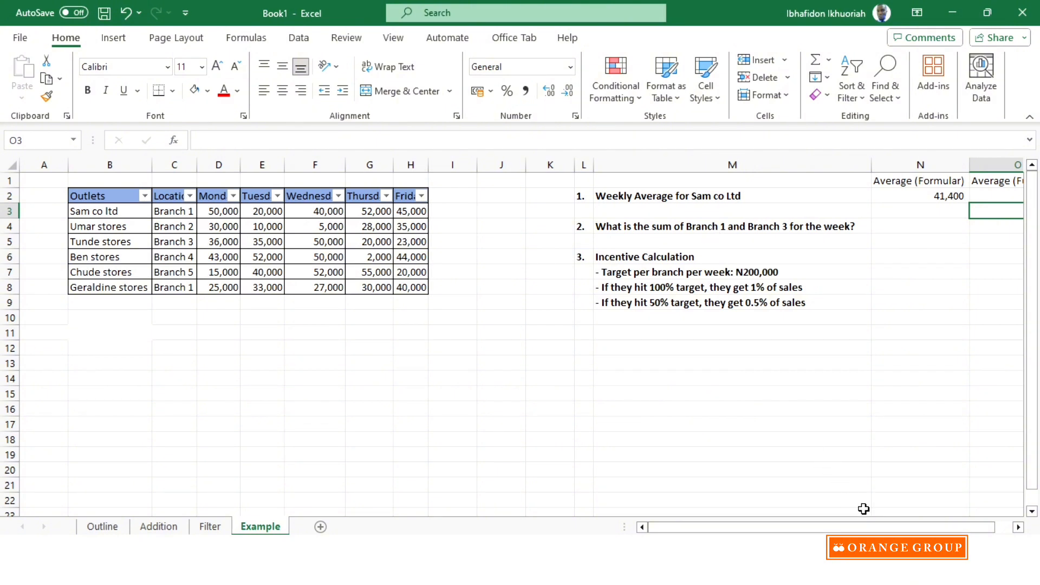
mouse_move(882, 526)
left_mouse_down()
mouse_move(915, 528)
mouse_move(898, 528)
left_mouse_up()
left_click(453, 194)
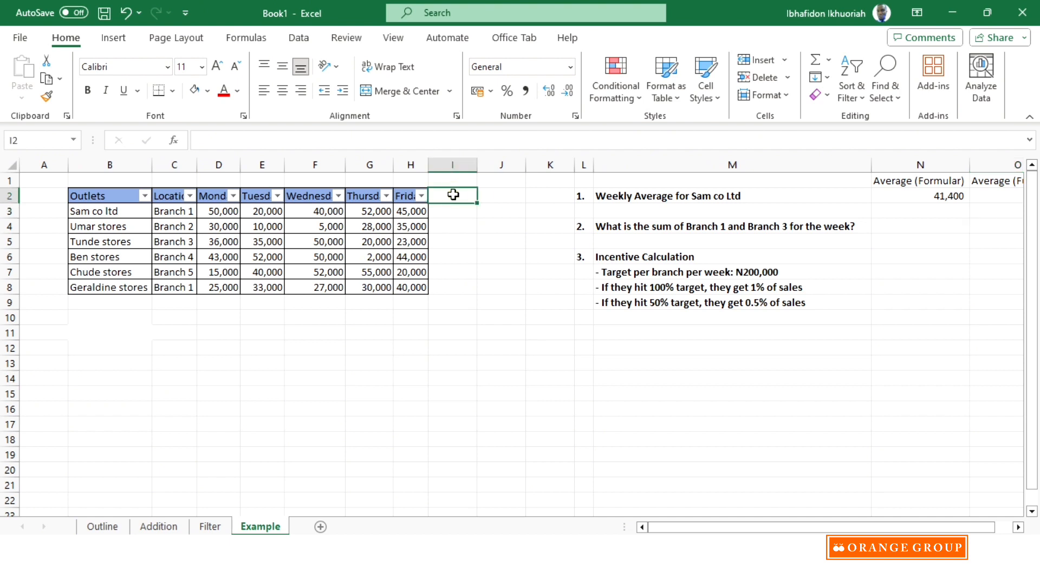
type("Total Sales")
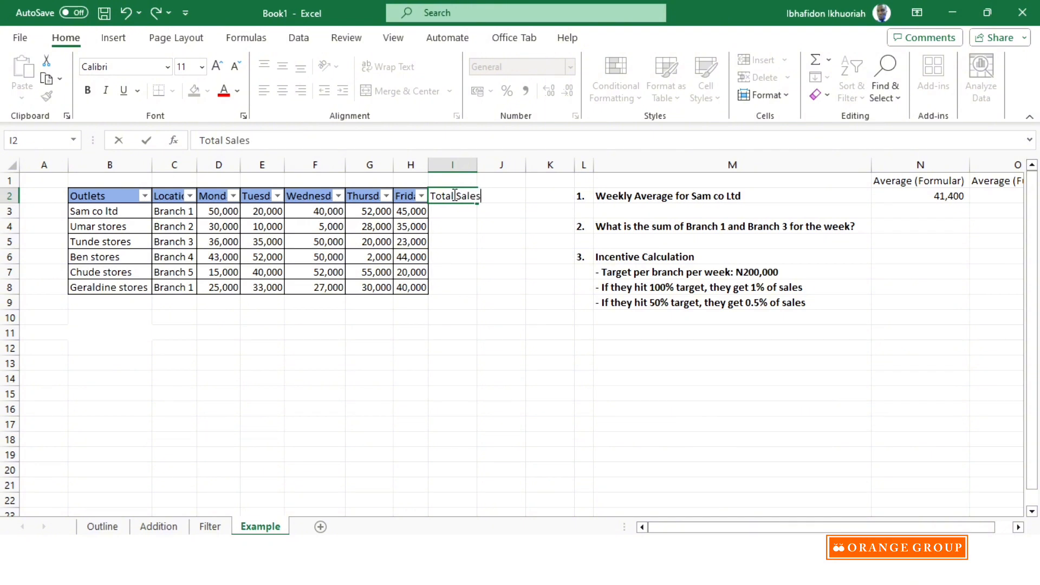
left_click(456, 265)
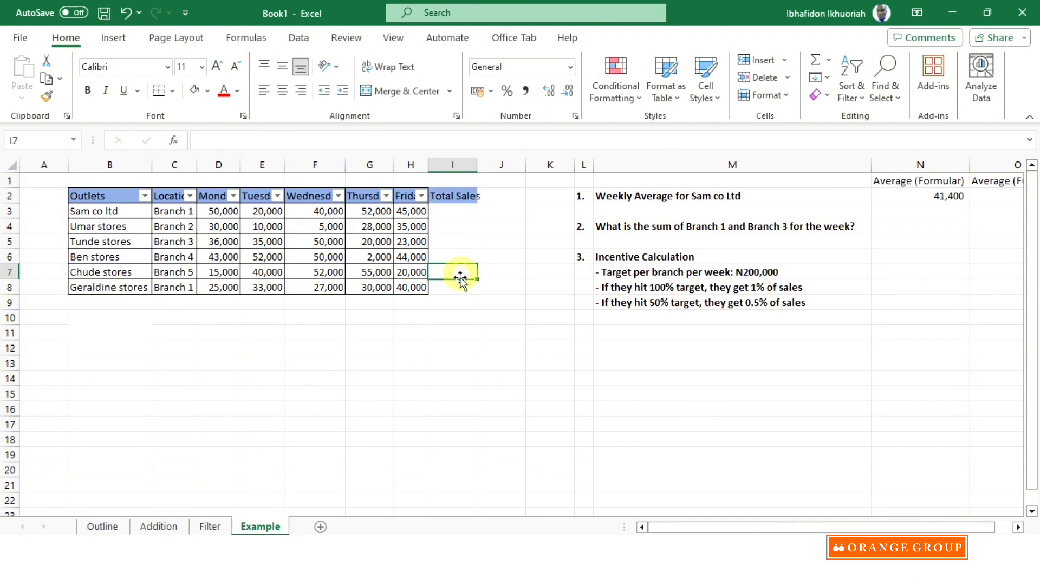
double_click(479, 165)
left_click(472, 331)
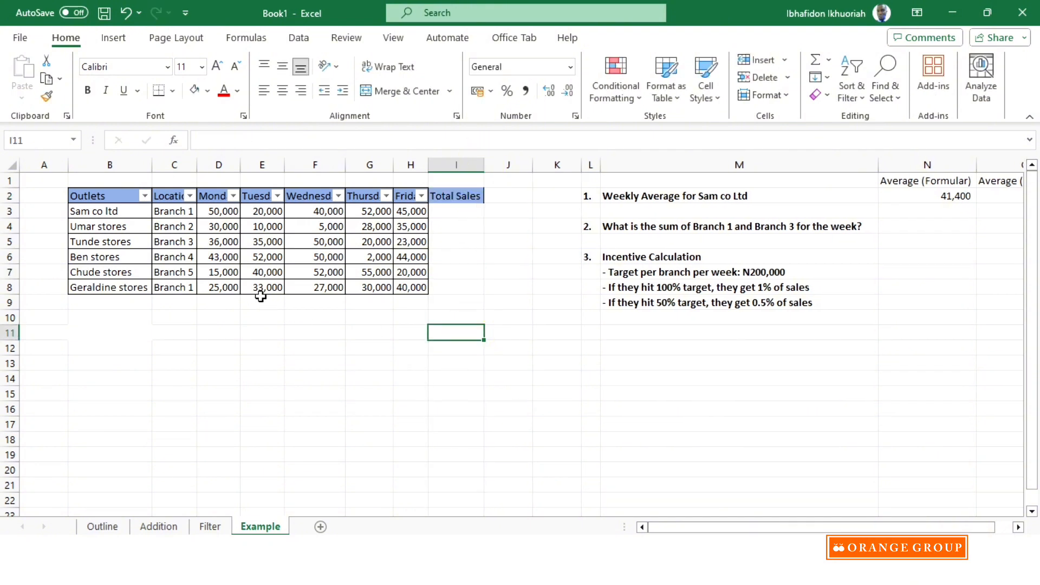
- Calculate Sam co ltd's total sales in I3 with the SUM function over D3:H3
left_click(451, 210)
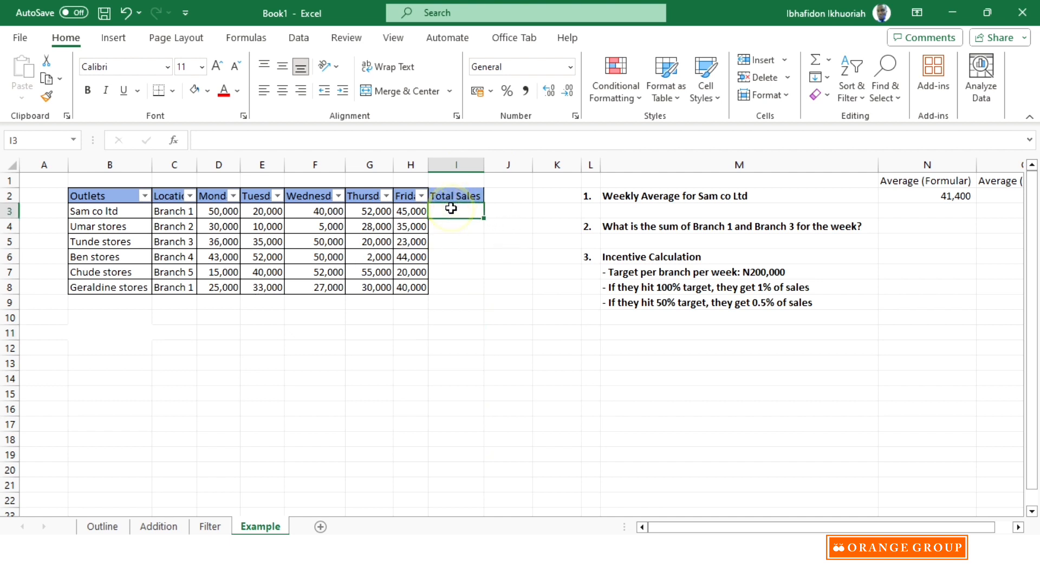
type("=")
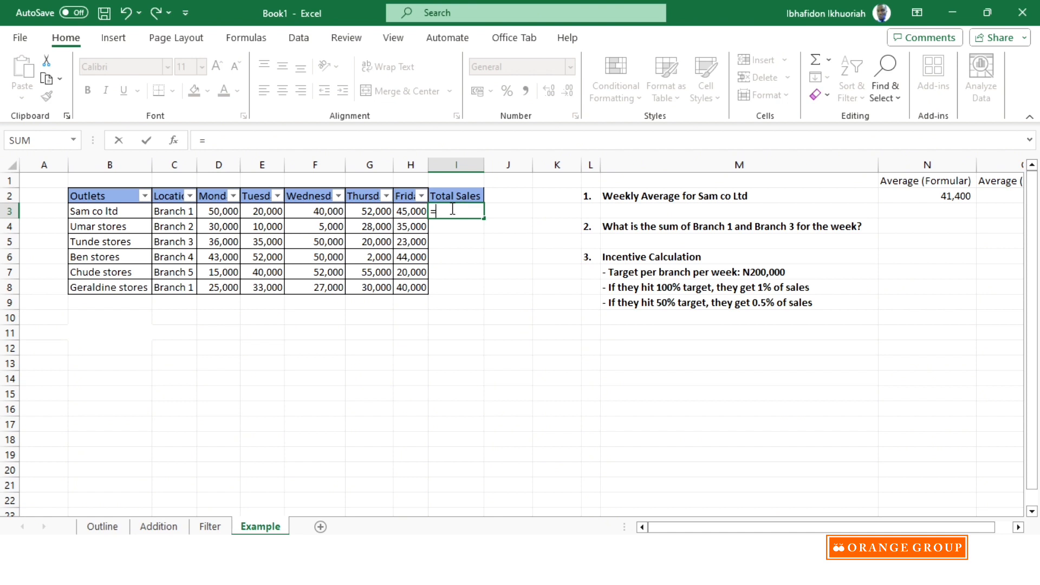
type("sum")
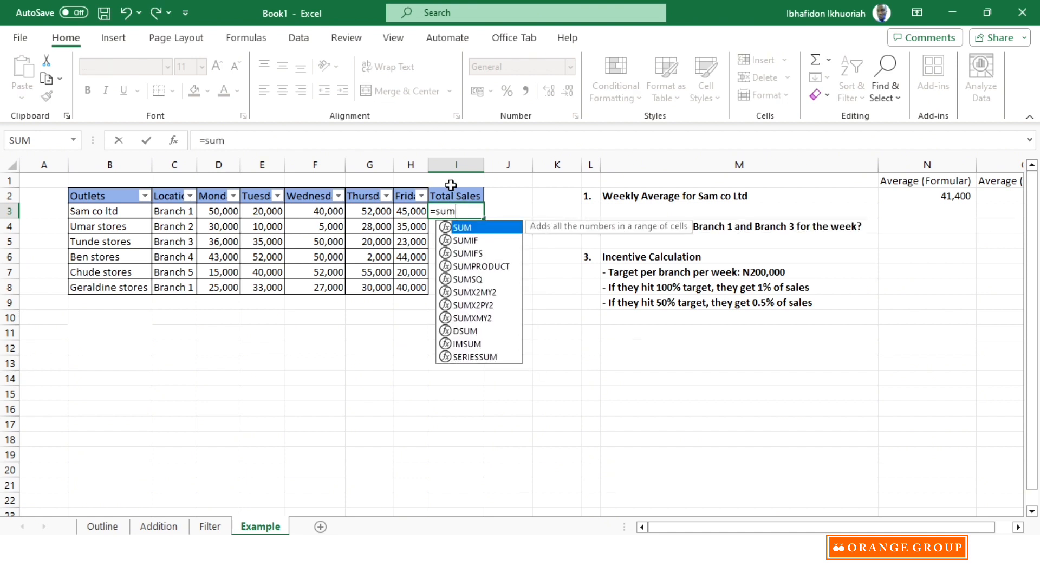
double_click(461, 228)
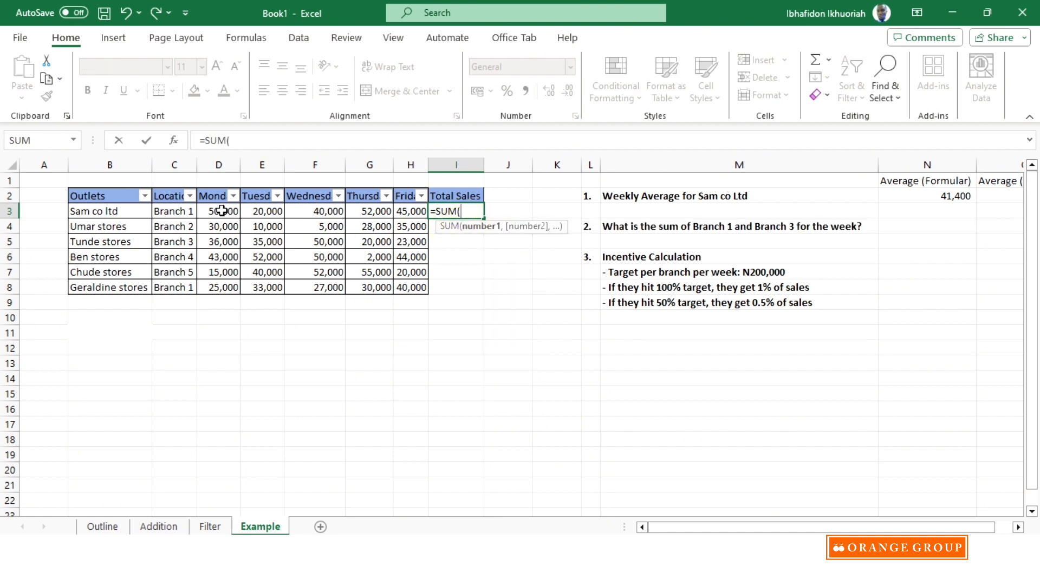
left_click_drag(222, 211, 403, 209)
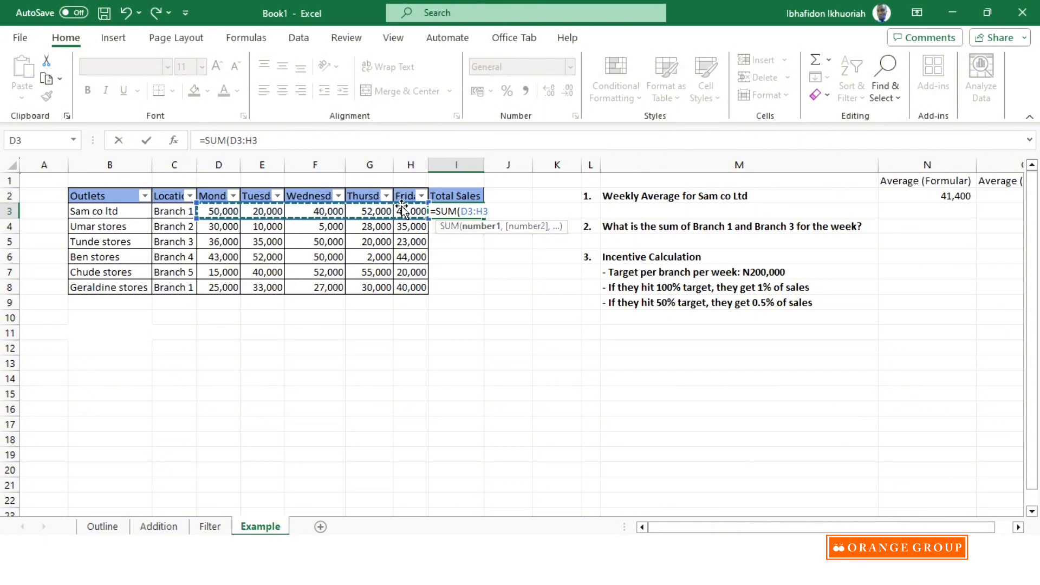
key("Return")
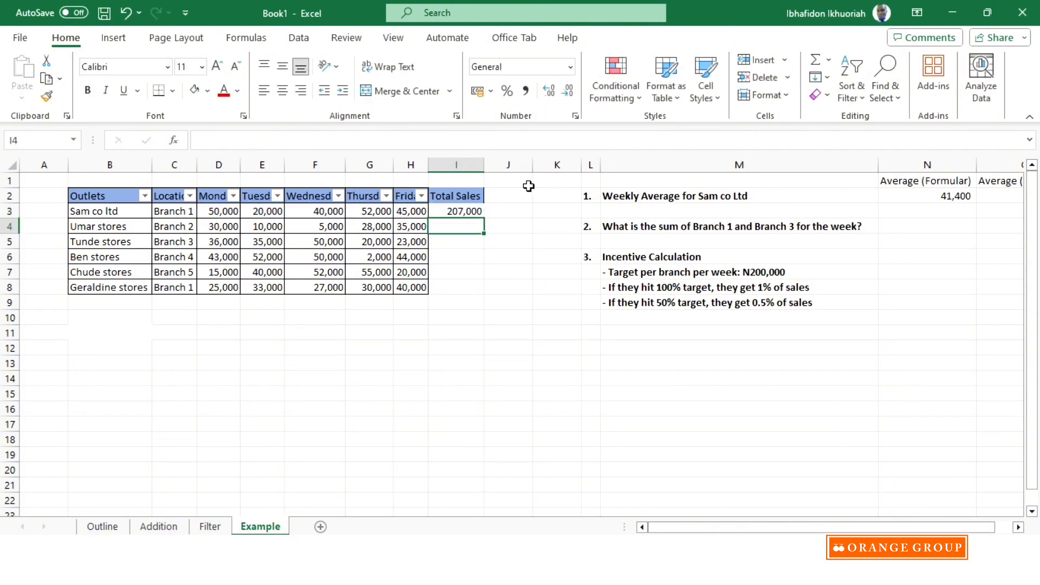
- Fill the total sales formula from I3 down to I8 for the remaining outlets
left_click(469, 211)
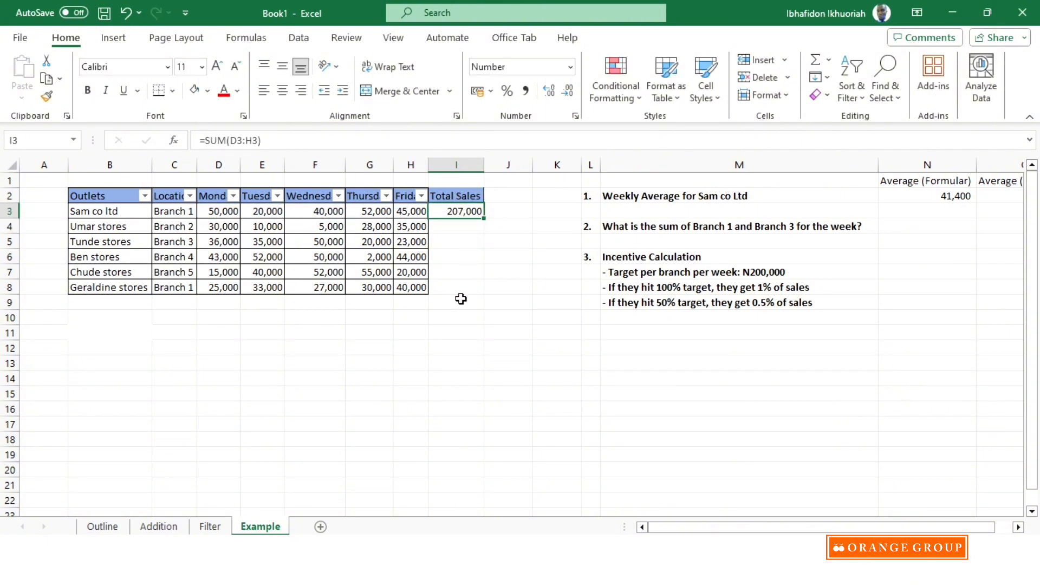
left_click(487, 224)
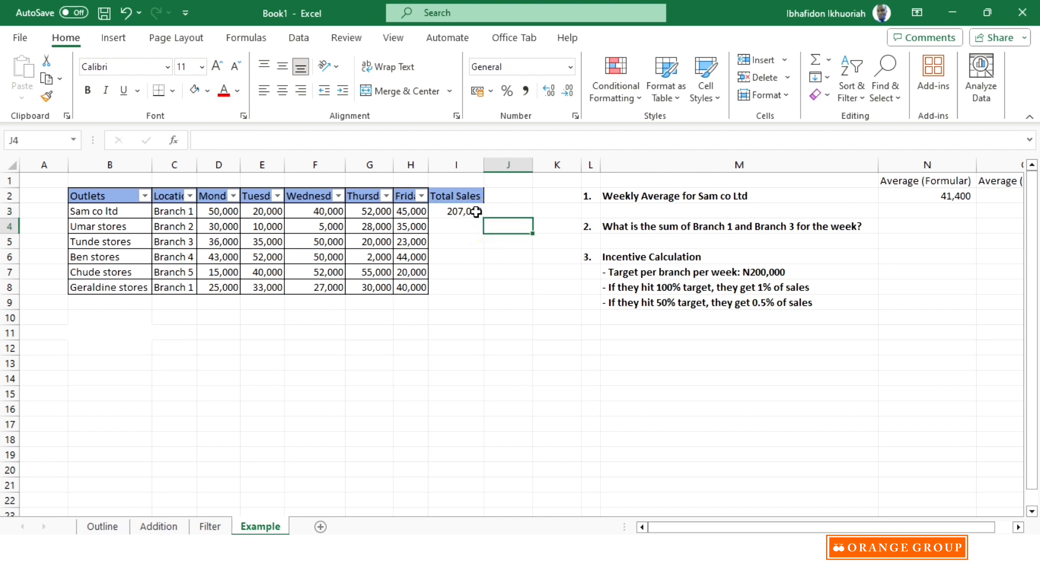
left_click(474, 212)
left_click_drag(482, 221, 482, 290)
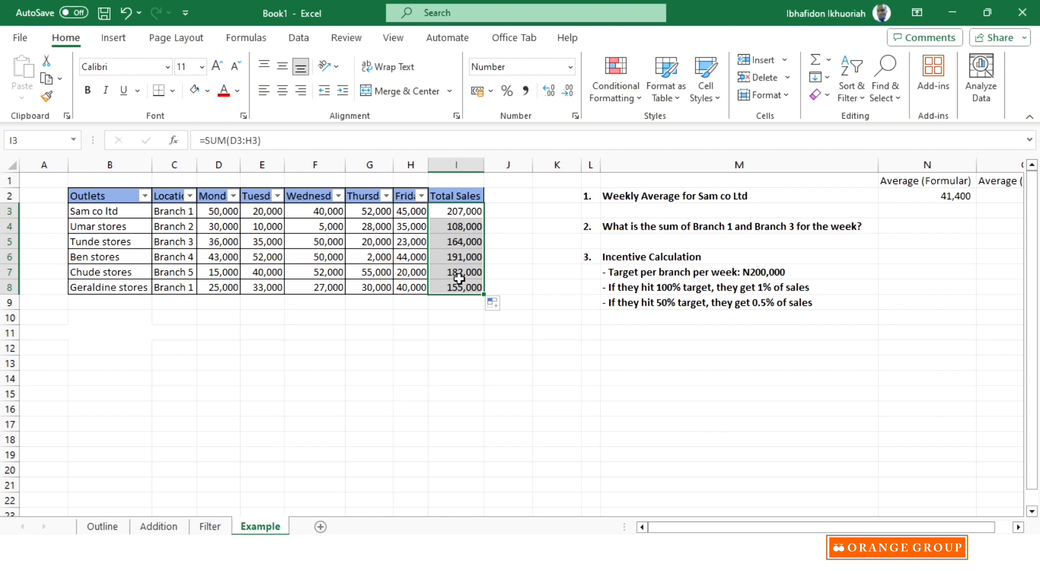
left_click(456, 315)
- Widen the Location column slightly and filter it to show only Branch 1 and Branch 3
left_click_drag(704, 528, 737, 531)
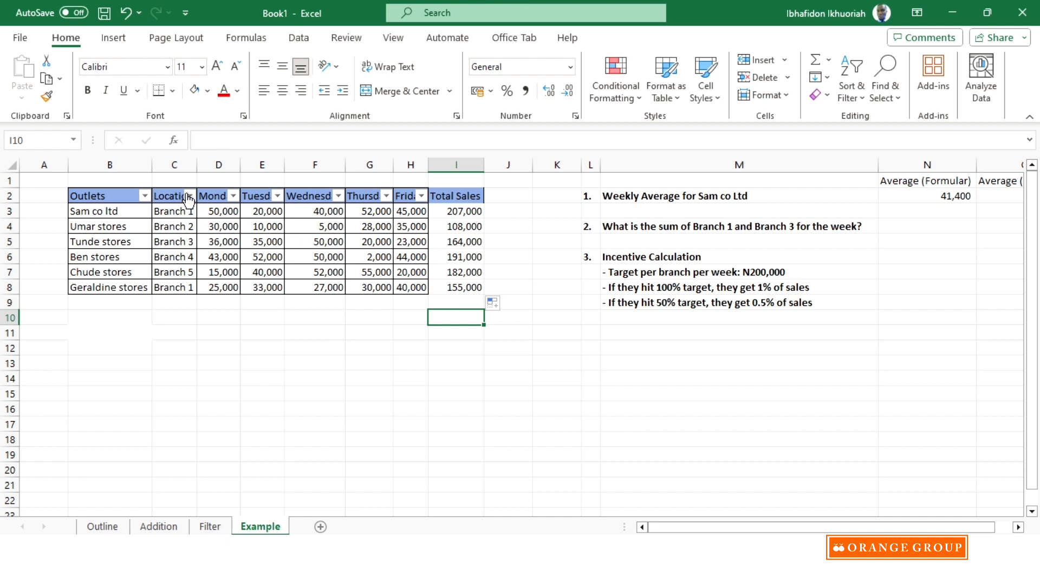
mouse_move(197, 164)
left_mouse_down()
mouse_move(222, 162)
mouse_move(207, 163)
left_mouse_up()
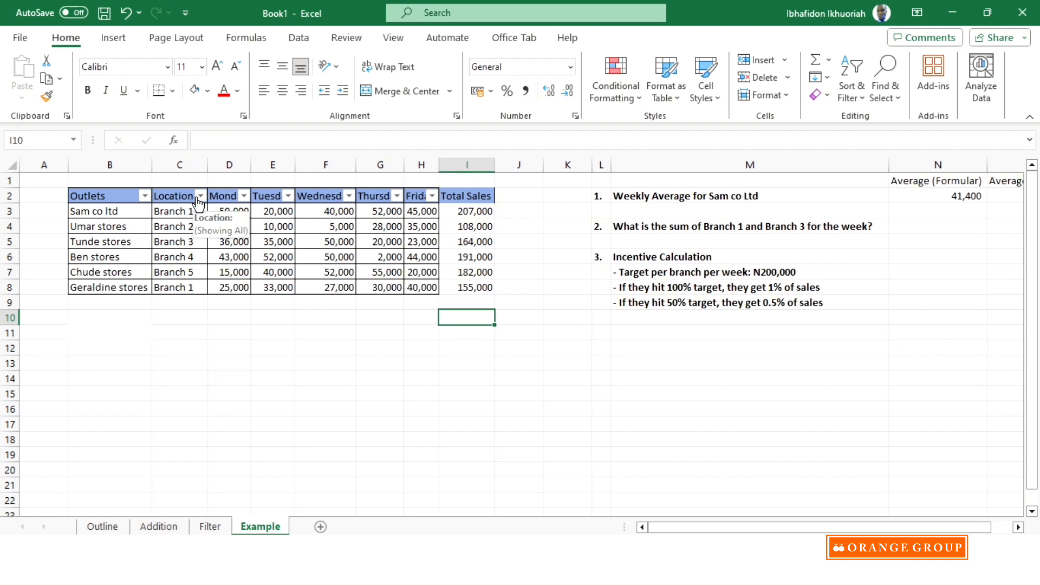
left_click(200, 195)
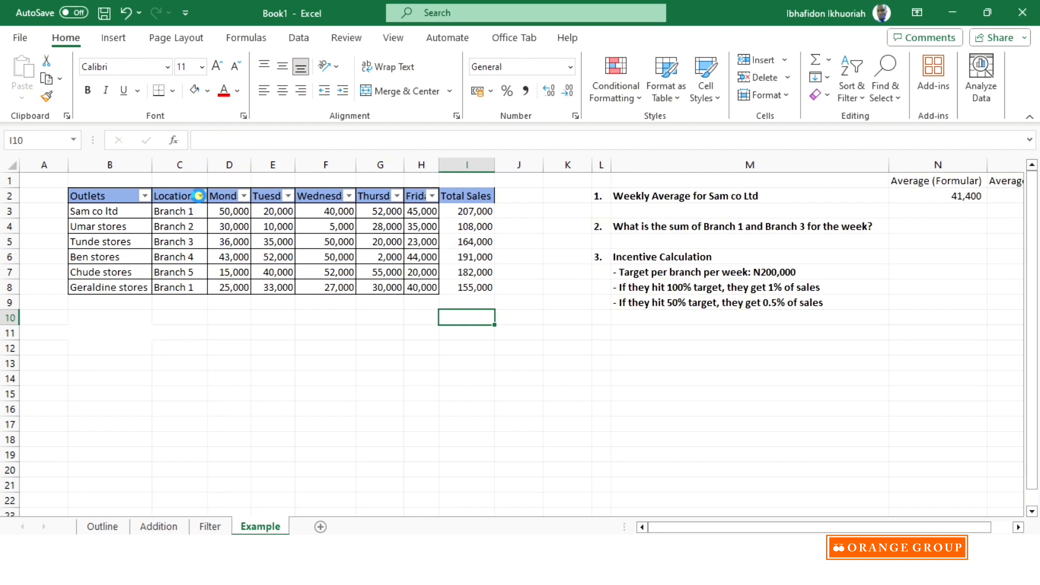
left_click(253, 383)
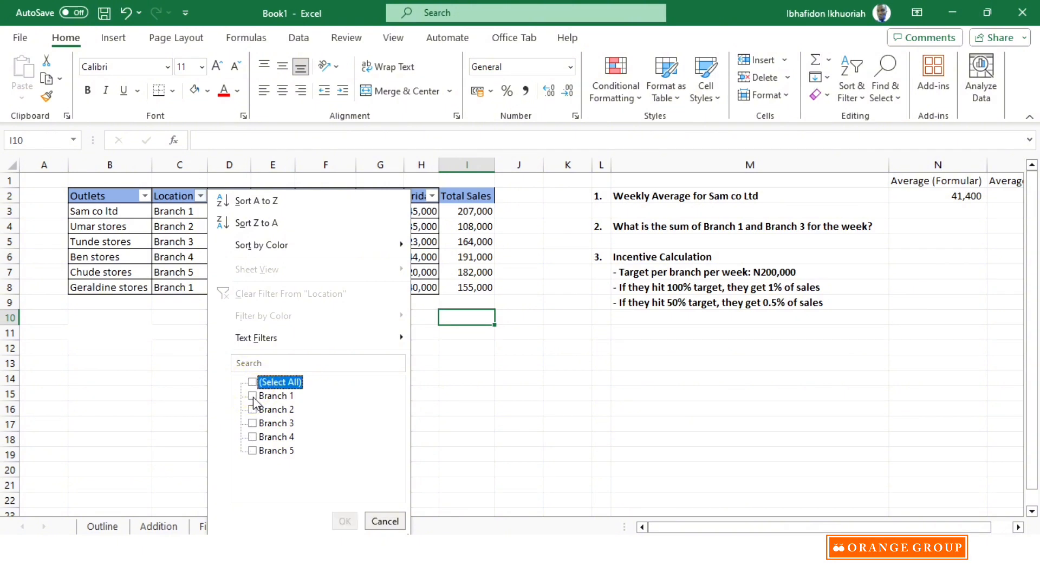
left_click(252, 396)
left_click(252, 423)
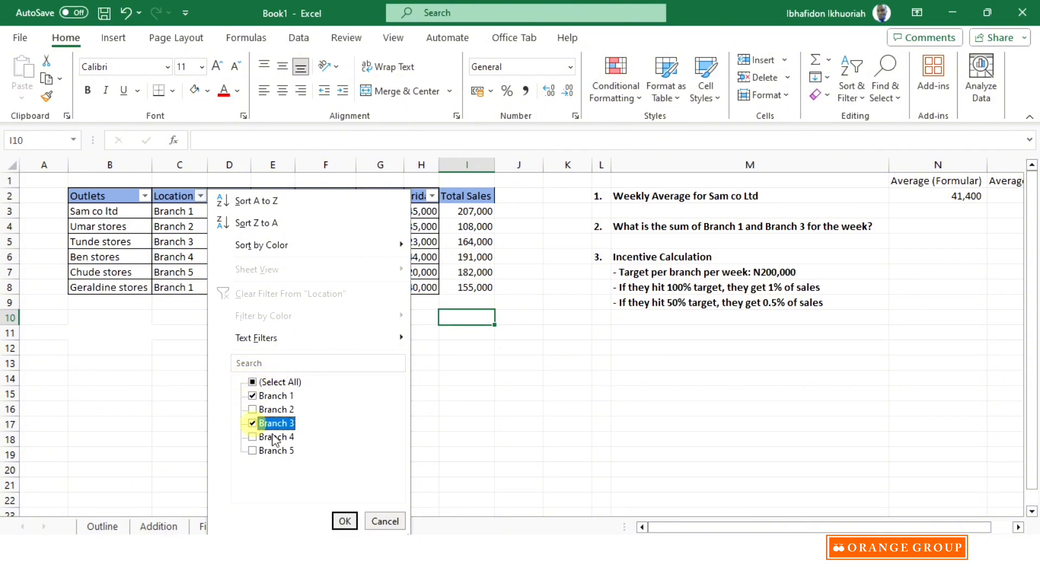
left_click(344, 521)
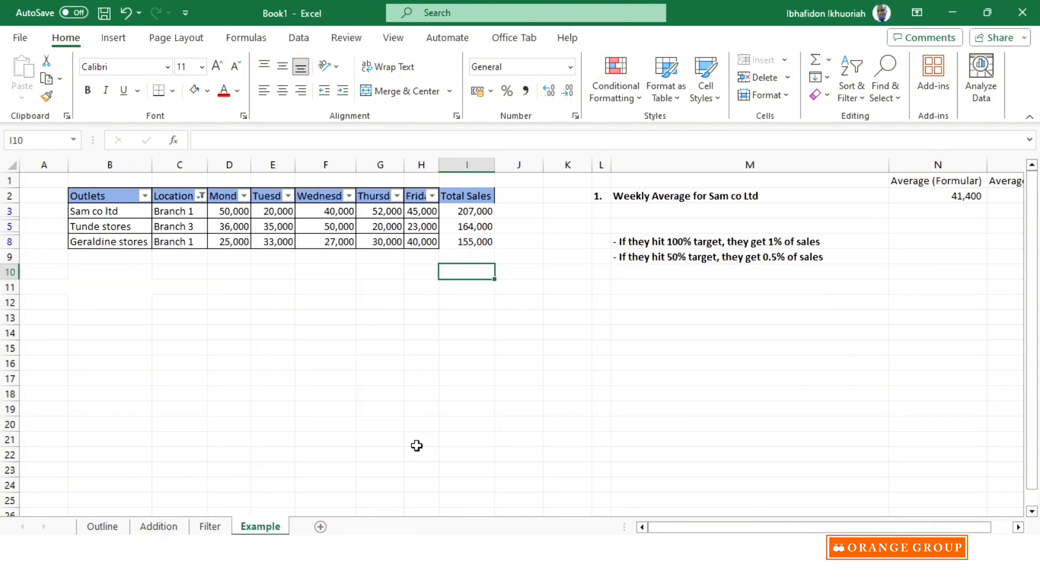
- Add the filtered branches' total sales in I15 with the formula =I3+I5+I8
left_click_drag(743, 527, 764, 527)
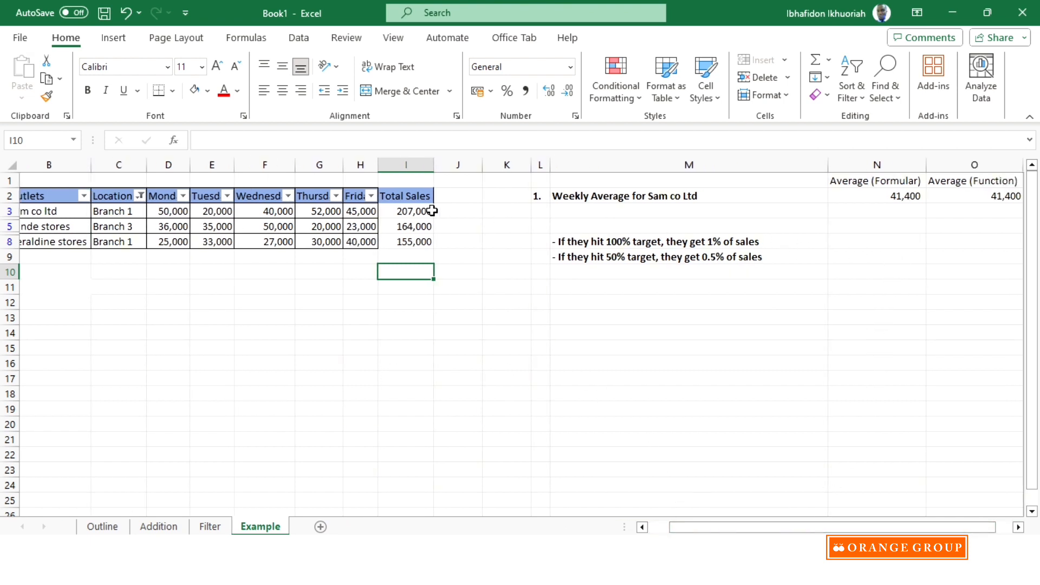
left_click_drag(415, 211, 418, 242)
left_click(401, 347)
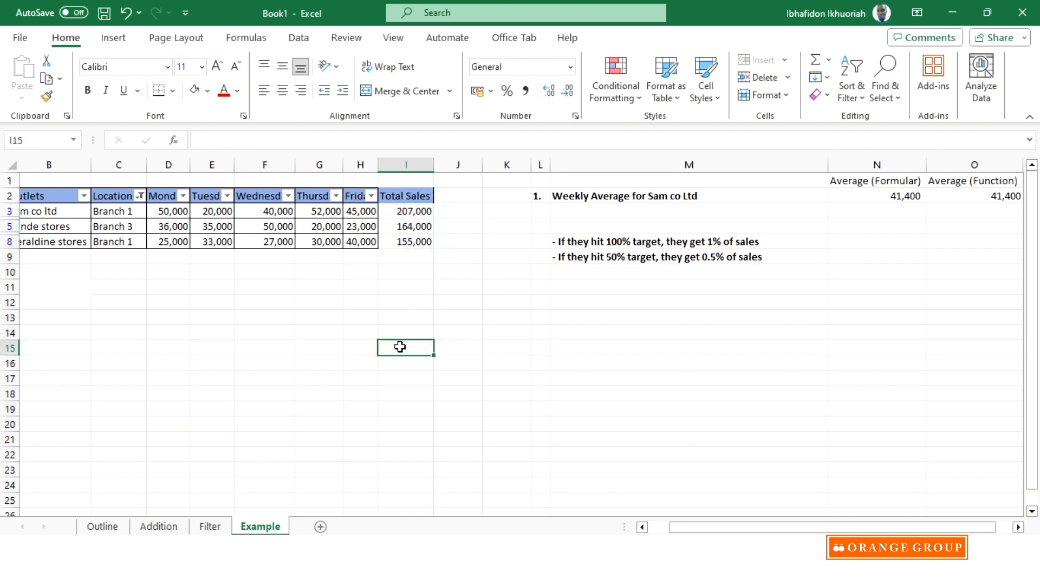
type("=")
left_click(416, 211)
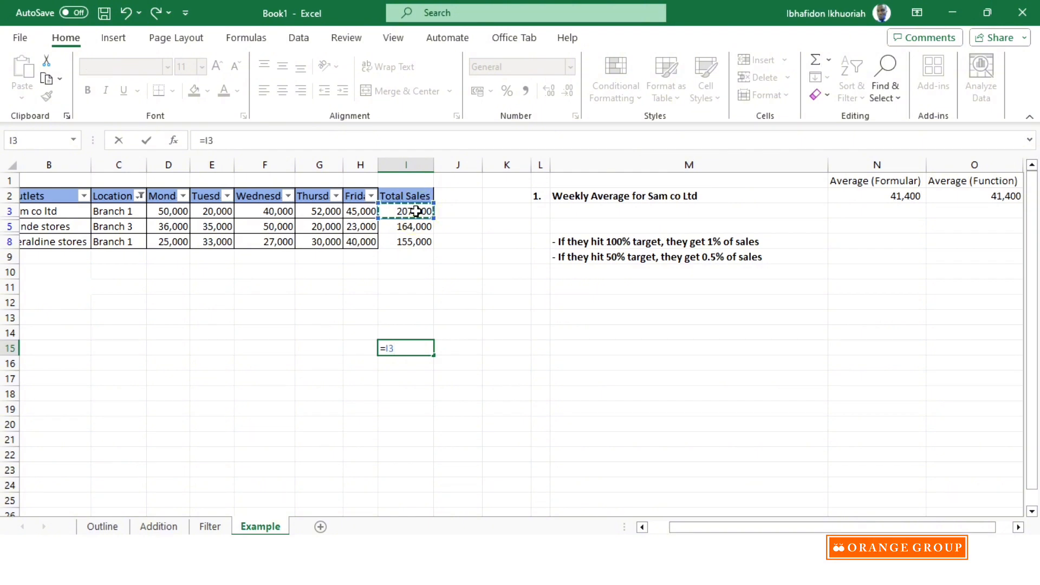
type("+")
left_click(410, 227)
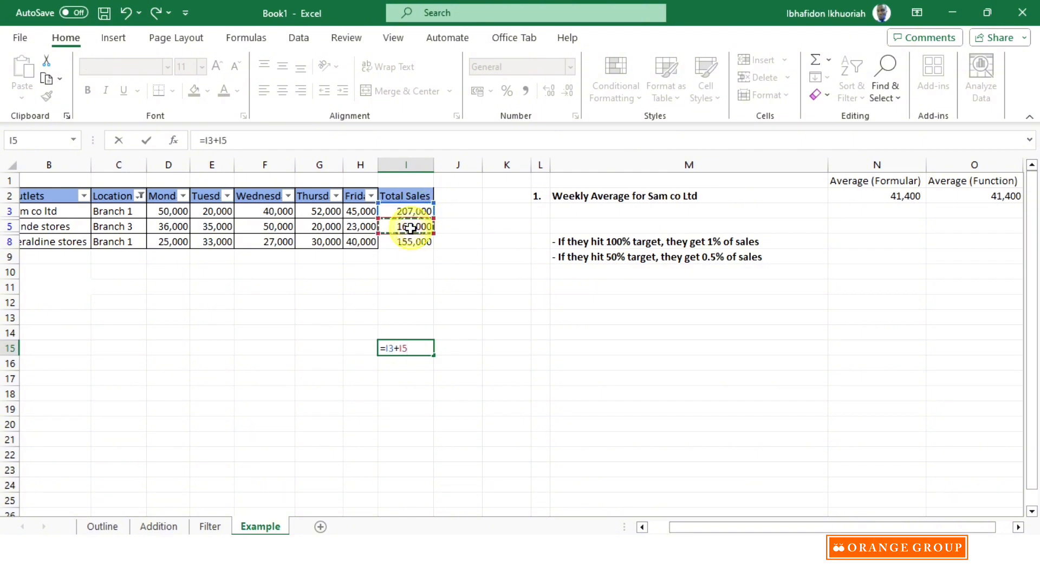
type("+")
left_click(410, 240)
key("Return")
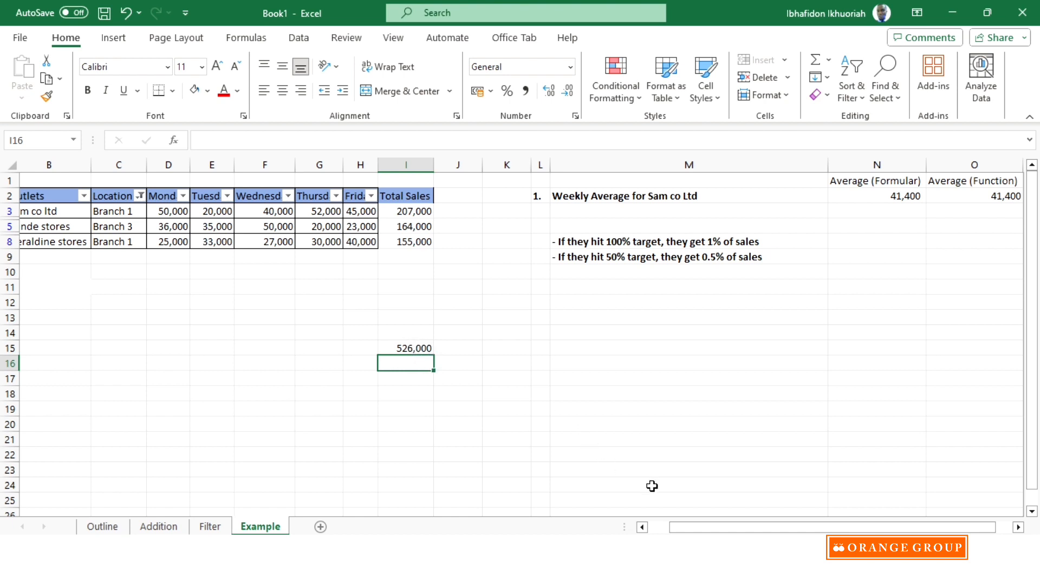
- Clear the filter from the Location column to show all outlets again
left_click_drag(710, 528, 690, 528)
left_click(200, 196)
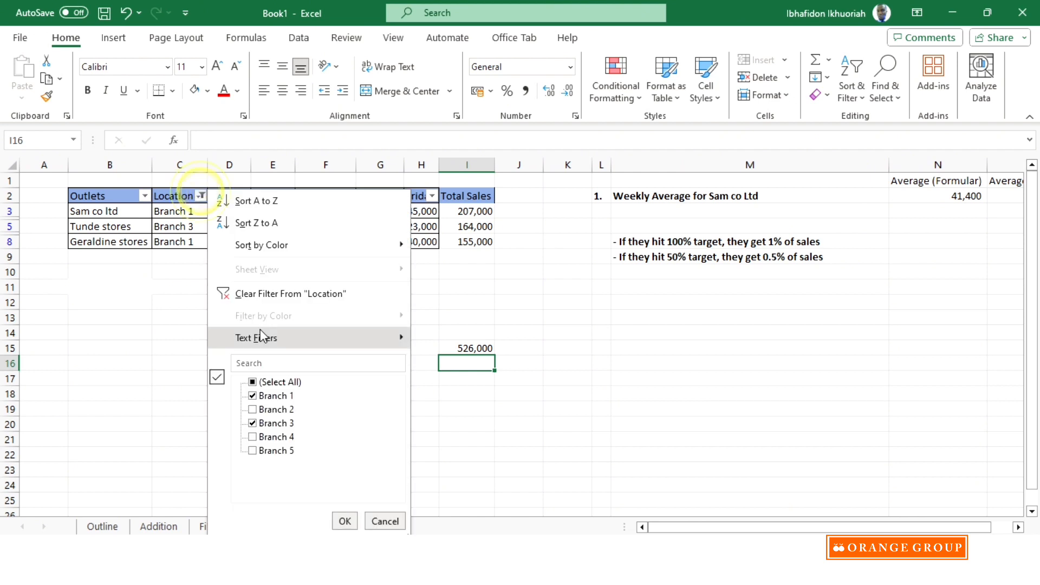
left_click(261, 298)
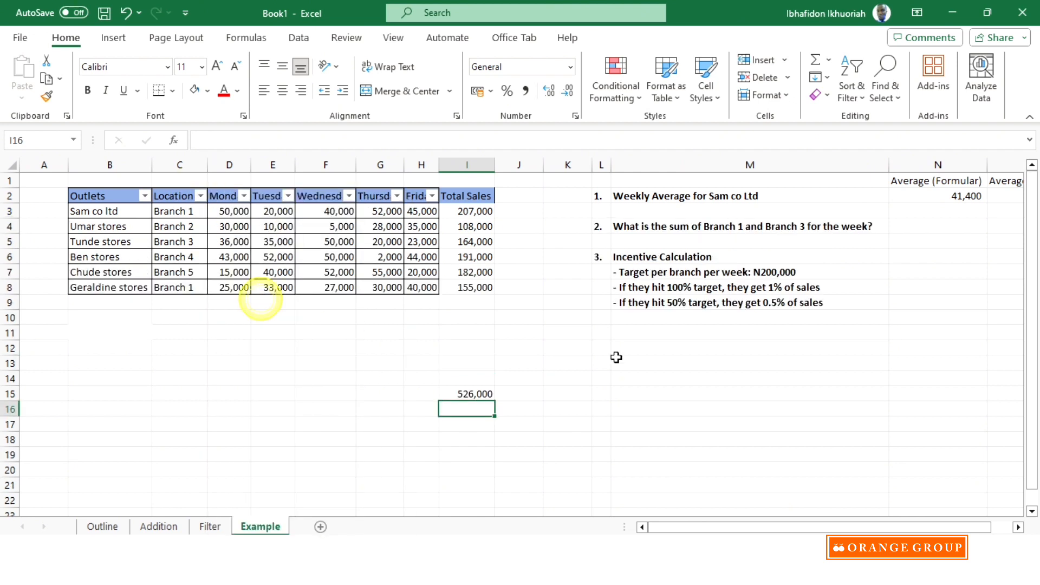
- Move the branch sum from I15 to N4, beside the question about Branch 1 and Branch 3
left_click(472, 392)
mouse_move(472, 389)
left_mouse_down()
mouse_move(592, 386)
mouse_move(861, 237)
mouse_move(536, 404)
mouse_move(479, 407)
mouse_move(470, 389)
mouse_move(699, 355)
mouse_move(929, 302)
mouse_move(452, 405)
mouse_move(453, 393)
mouse_move(469, 394)
left_mouse_up()
right_click(469, 396)
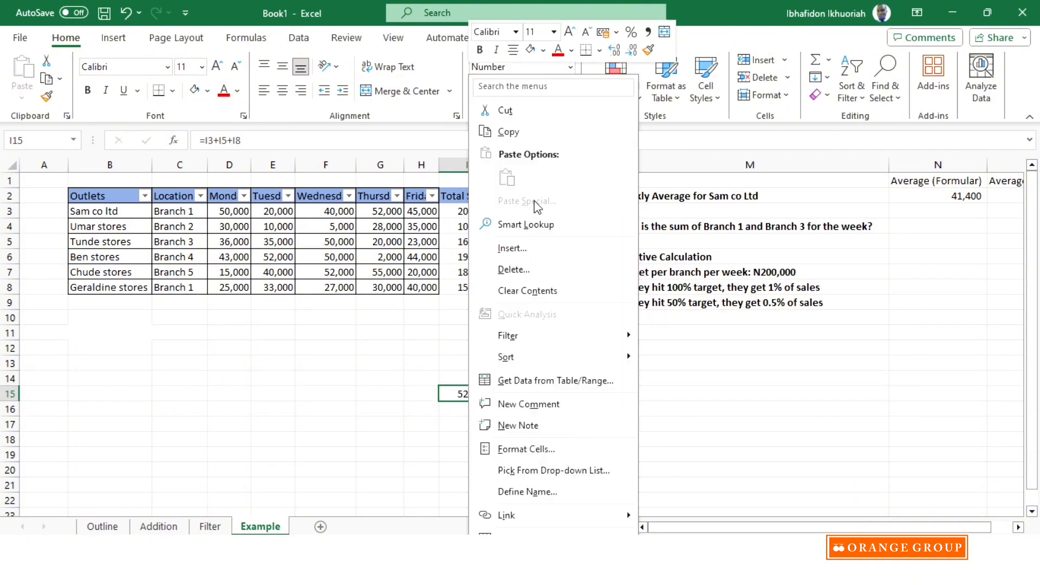
left_click(450, 389)
left_click_drag(458, 392, 927, 222)
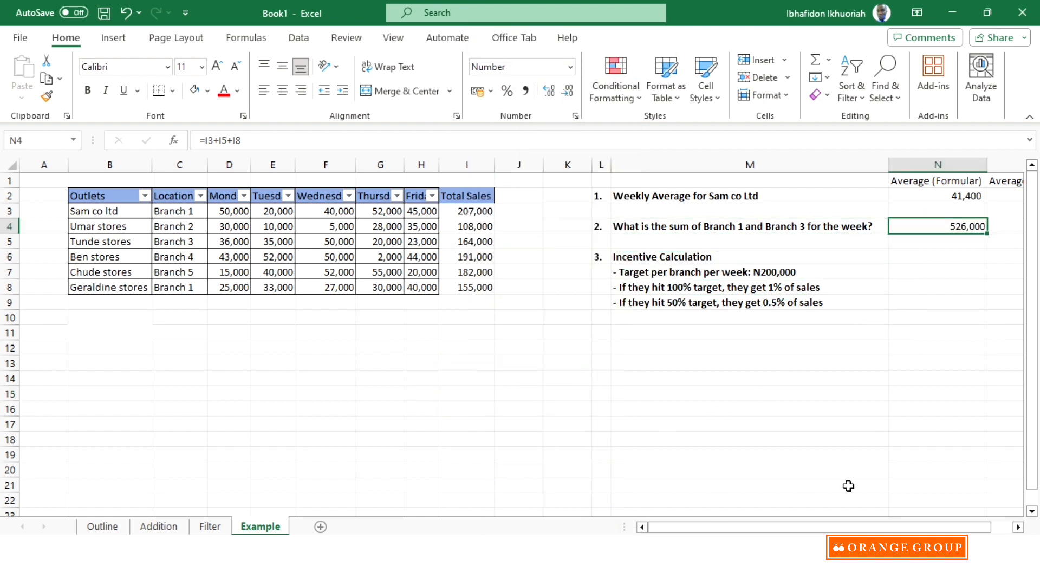
mouse_move(865, 526)
left_mouse_down()
mouse_move(913, 520)
mouse_move(867, 513)
left_mouse_up()
left_click(763, 382)
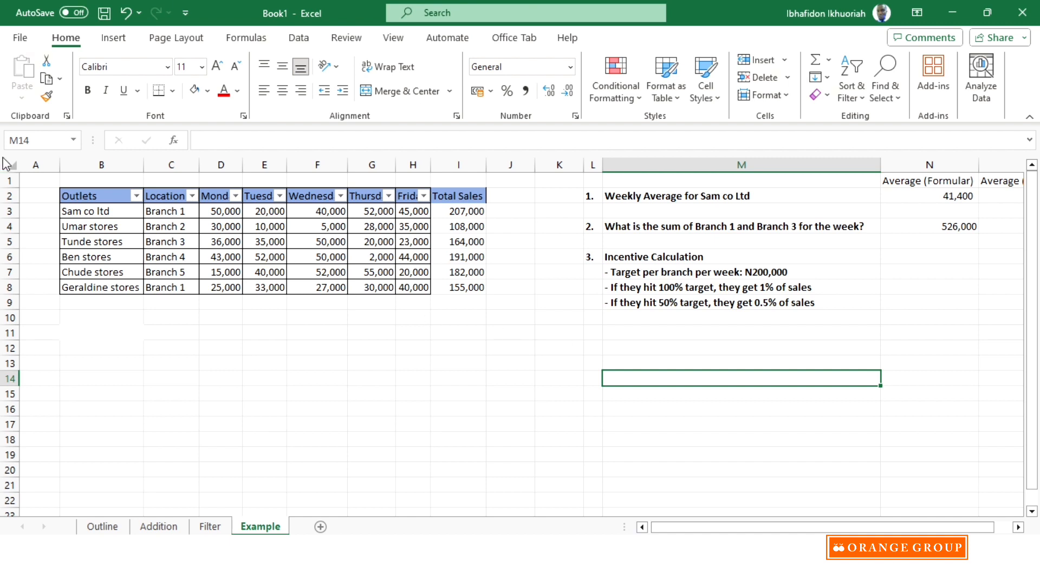
- Delete the empty column A before the Outlets column and slightly narrow the questions column L
left_click(51, 164)
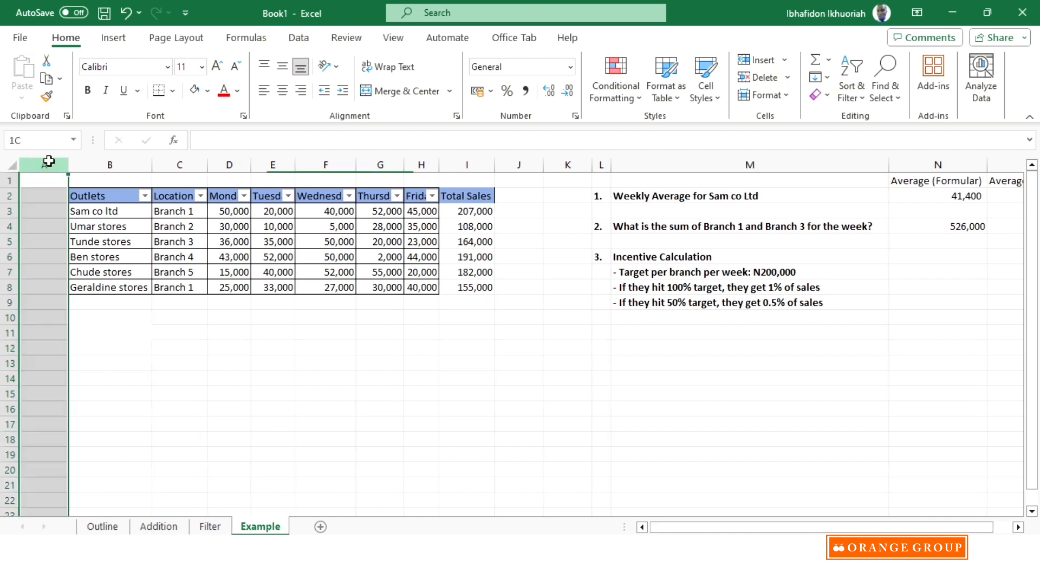
right_click(50, 165)
left_click(394, 393)
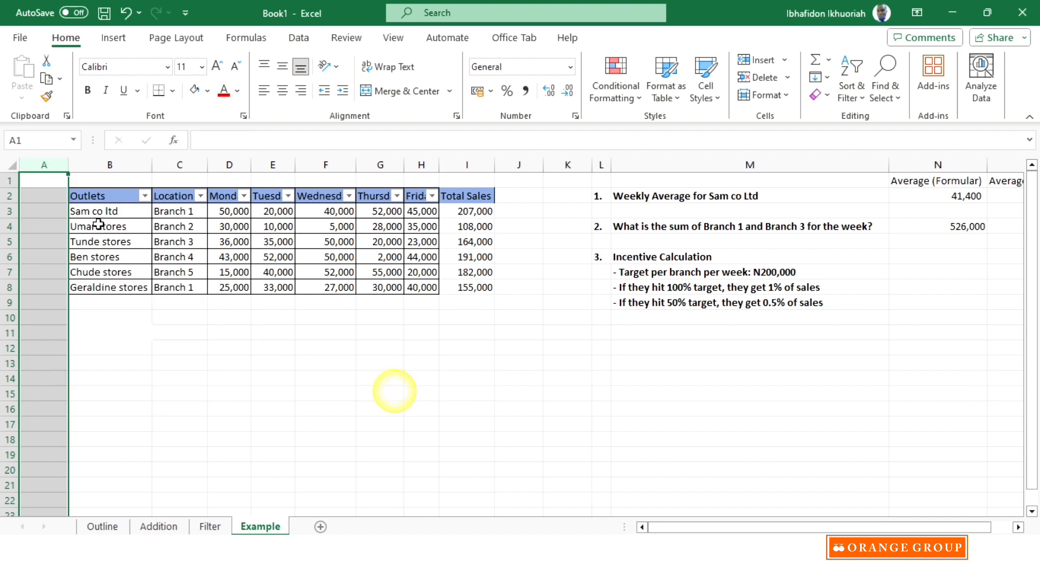
left_click(46, 165)
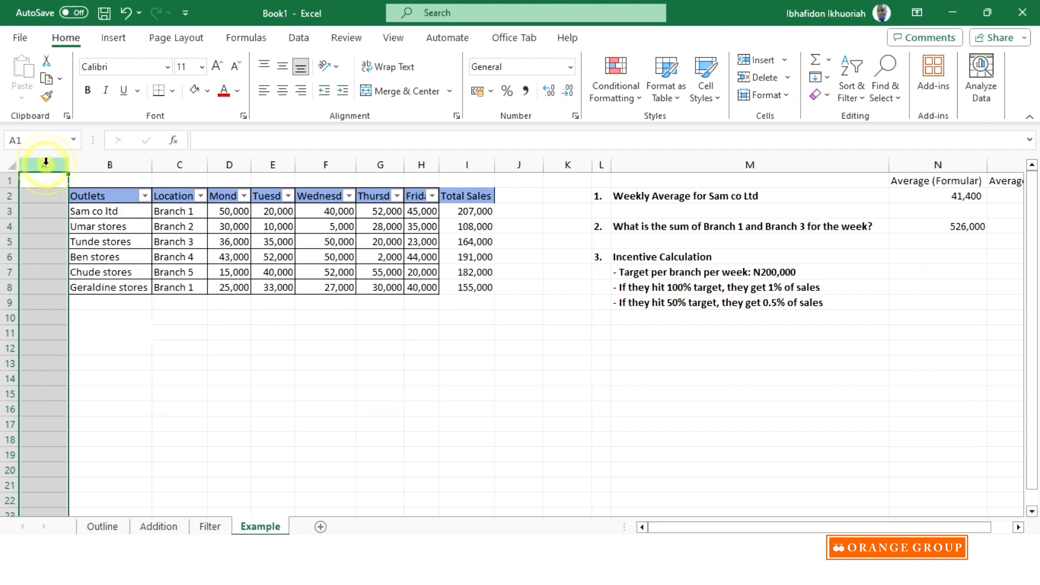
right_click(46, 165)
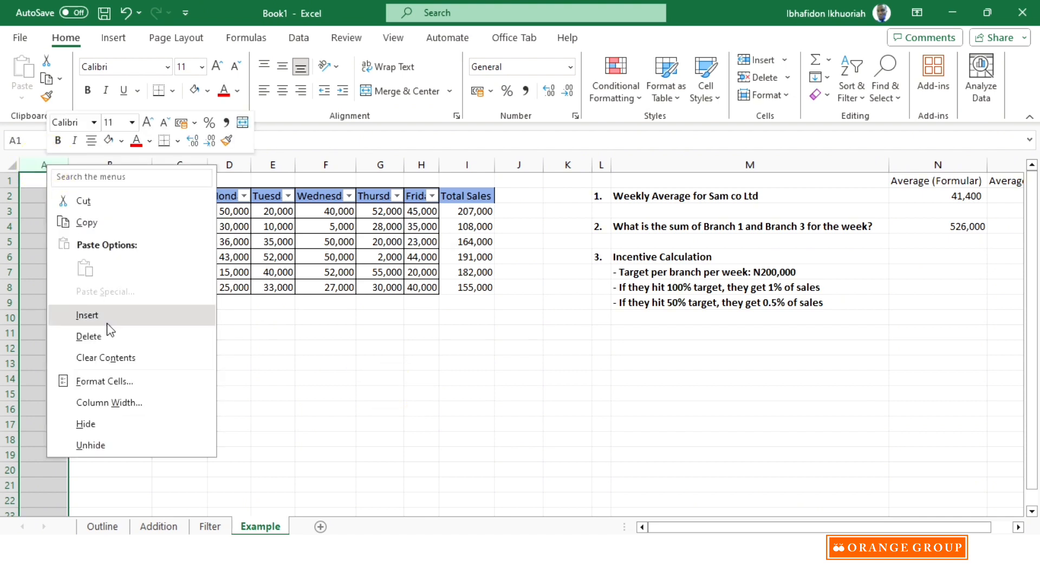
left_click(90, 336)
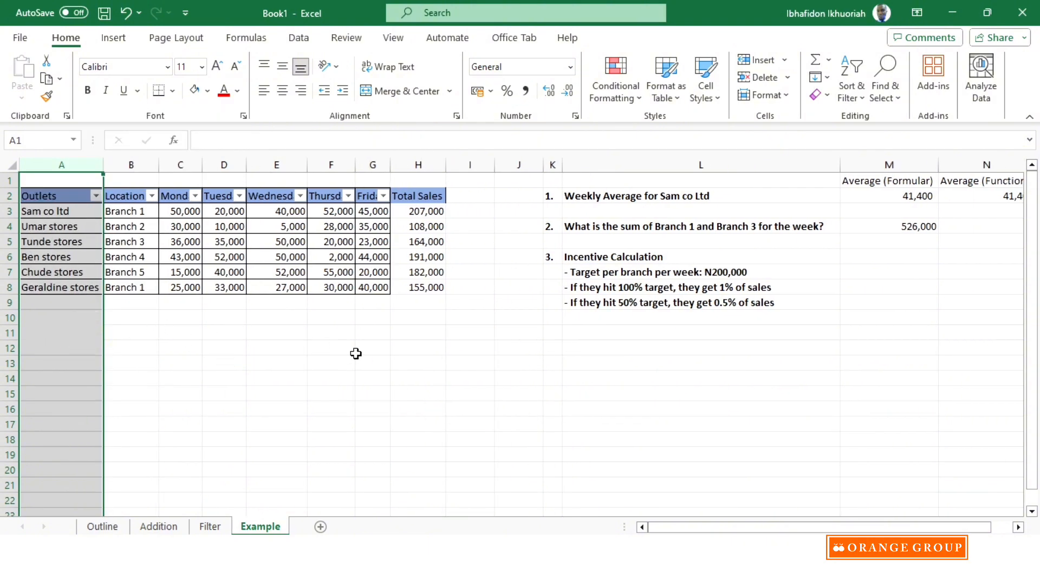
left_click(375, 360)
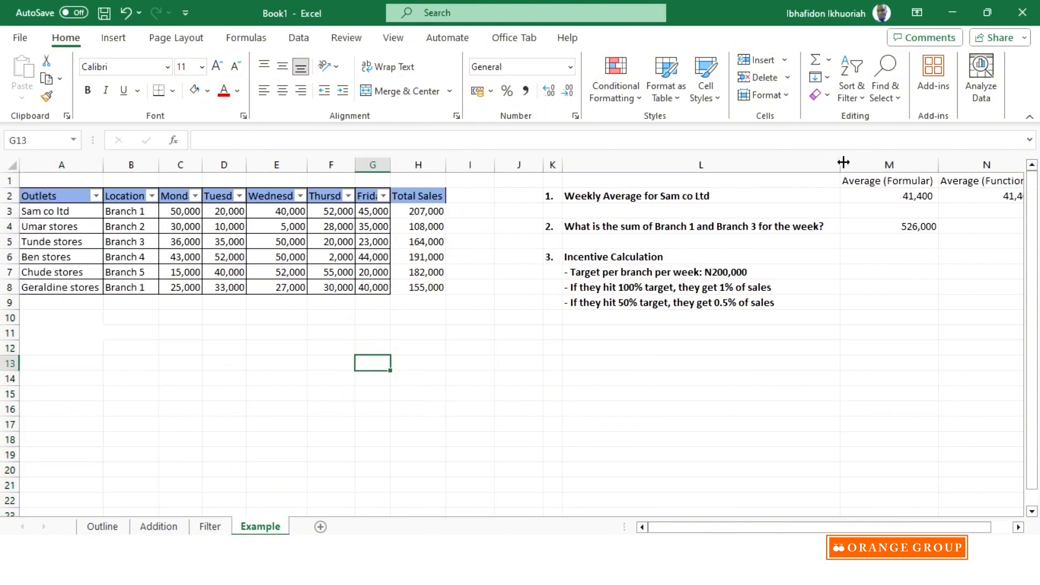
mouse_move(840, 163)
left_mouse_down()
mouse_move(794, 169)
mouse_move(835, 167)
mouse_move(825, 168)
left_mouse_up()
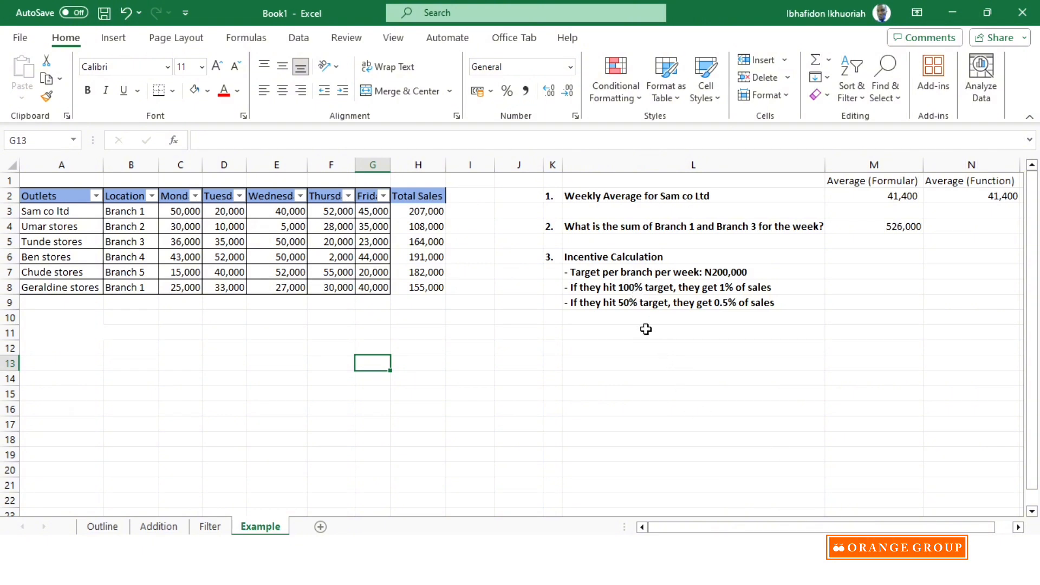
- Add the header Achi Target in I2 beside Total Sales and autofit column I to it
left_click(462, 195)
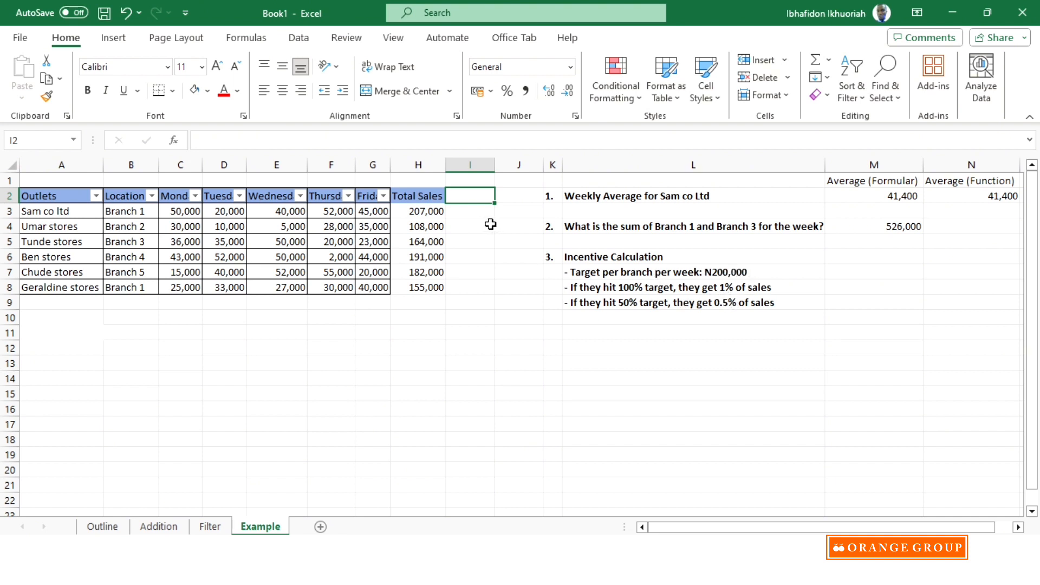
type("Achi Target")
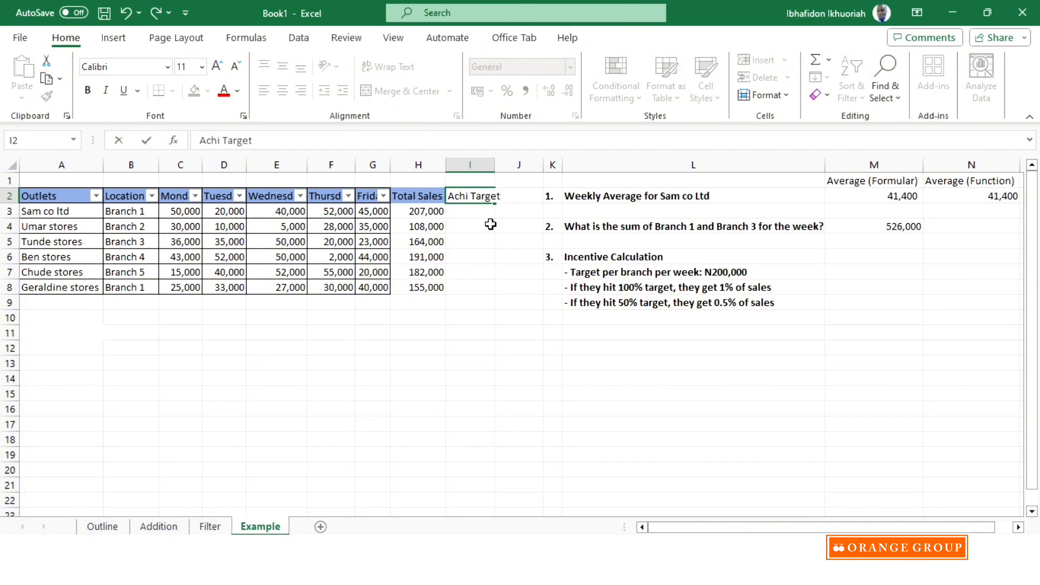
left_click(501, 241)
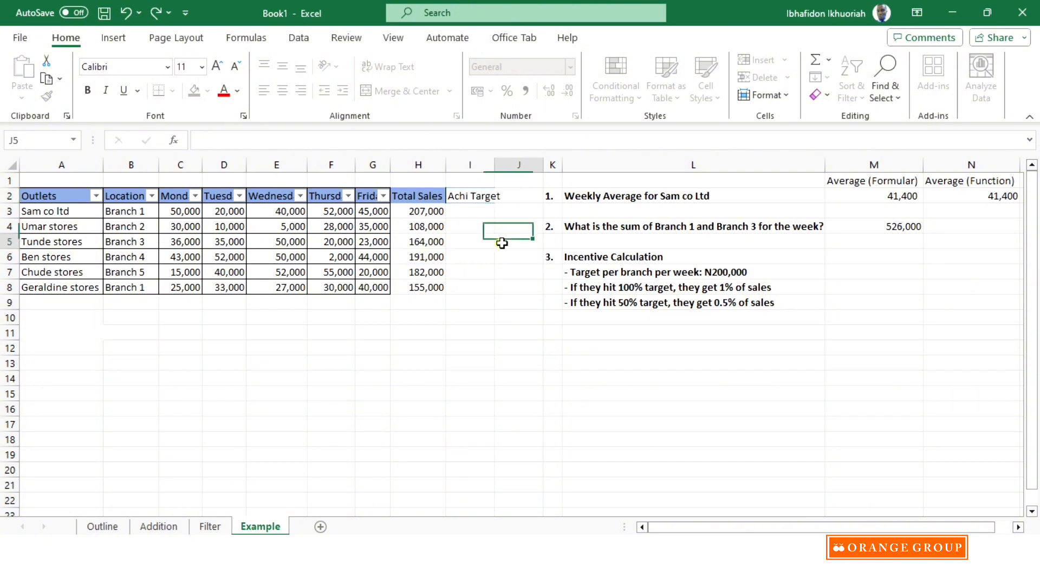
double_click(497, 165)
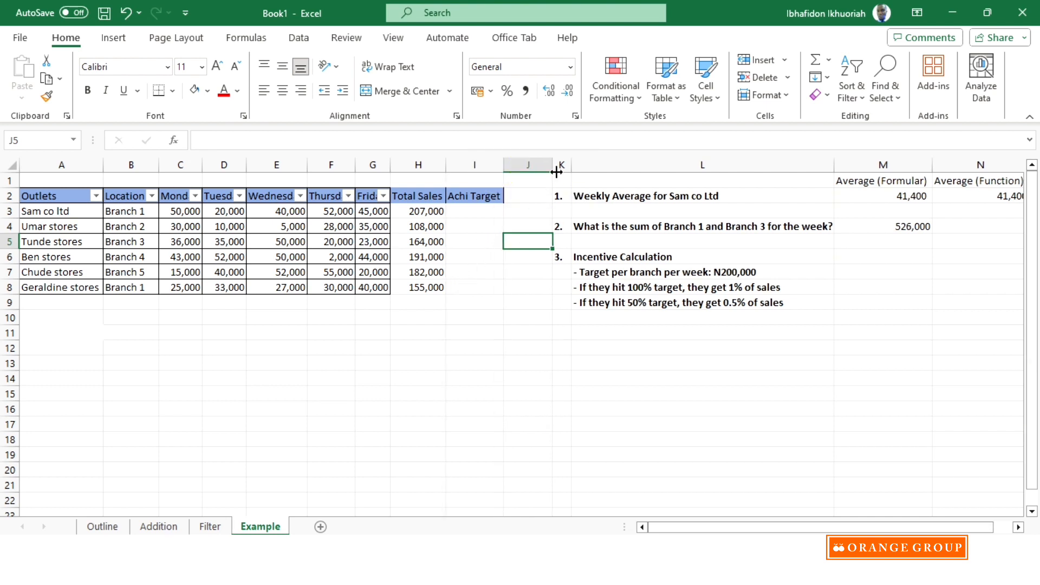
left_click(526, 162)
left_click(457, 348)
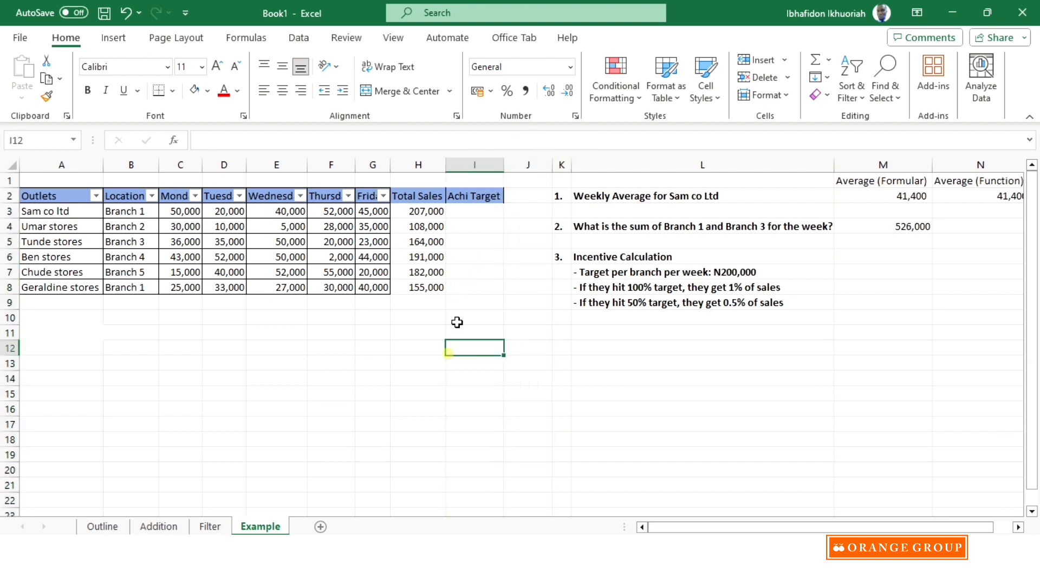
- Calculate Sam co ltd's target achievement in I3 with the formula =H3/200000 and format it as a percentage
left_click(472, 209)
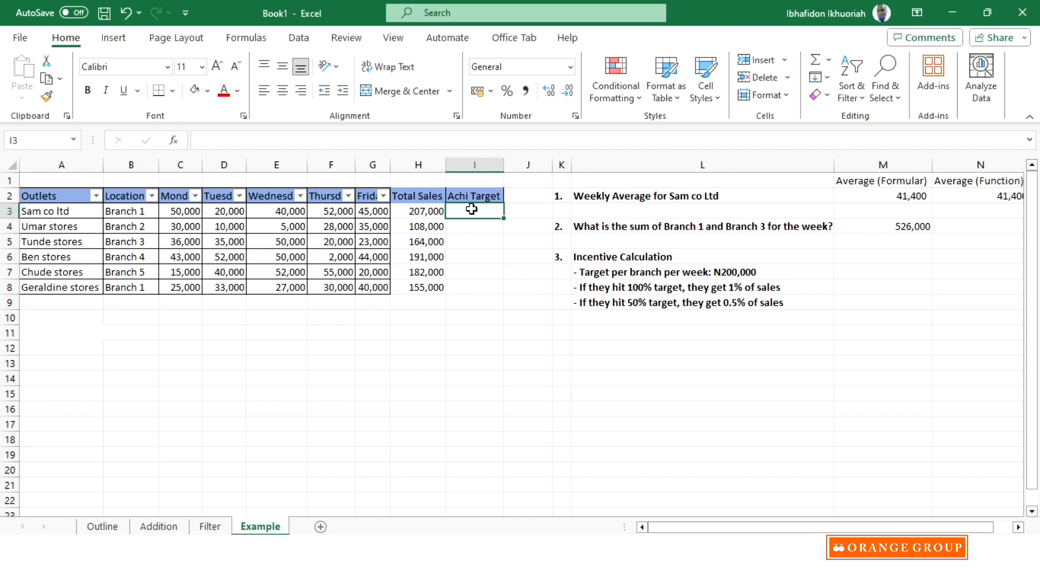
type("=")
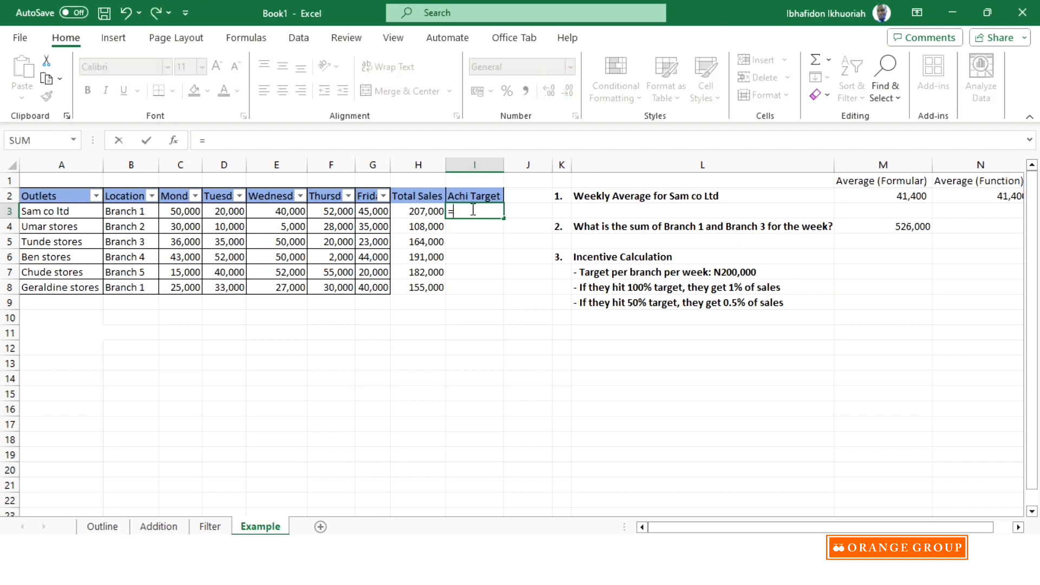
left_click(425, 210)
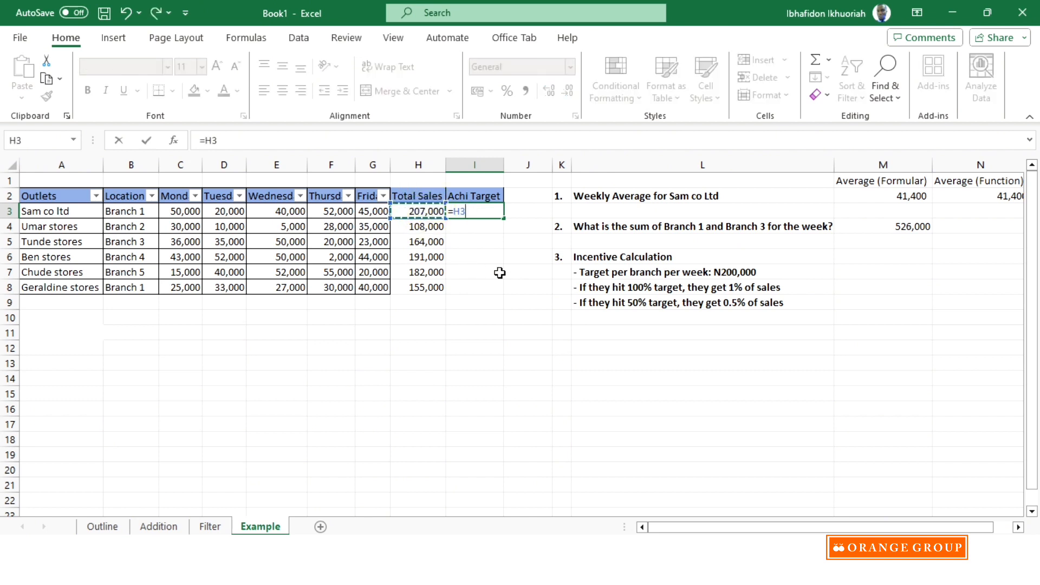
type("/20000")
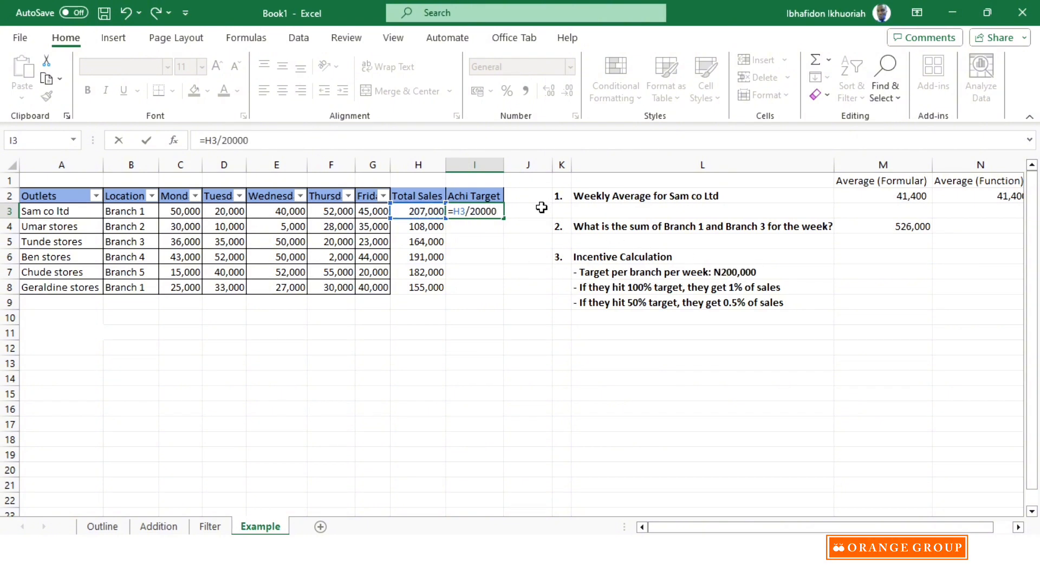
type("0")
key("Return")
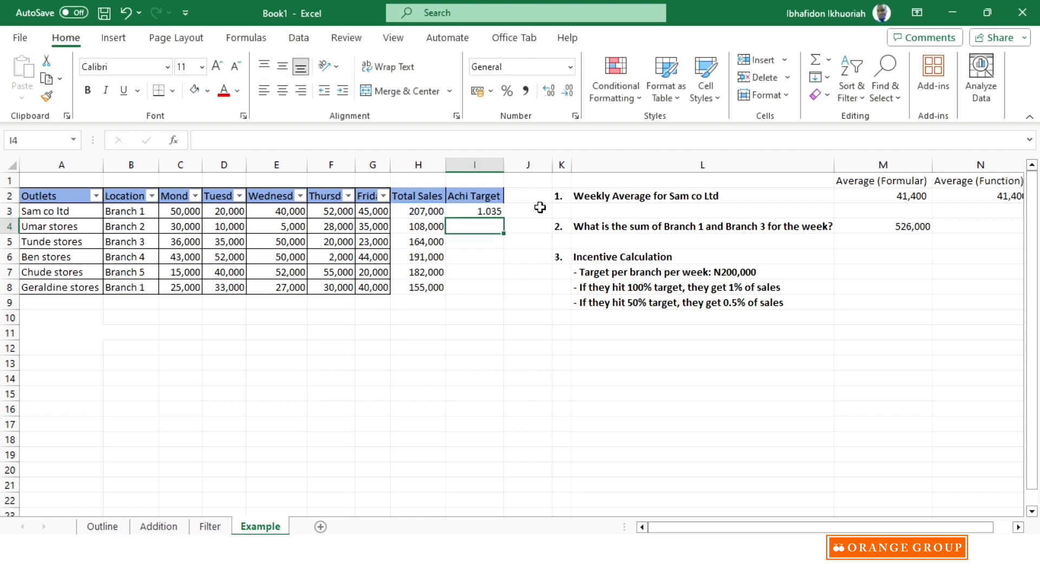
left_click(476, 210)
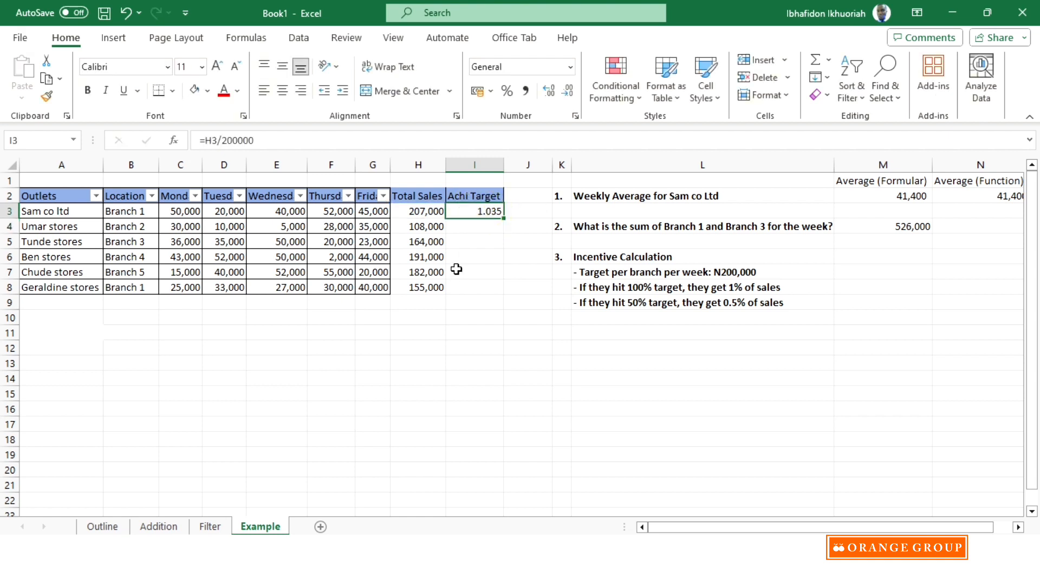
left_click(507, 93)
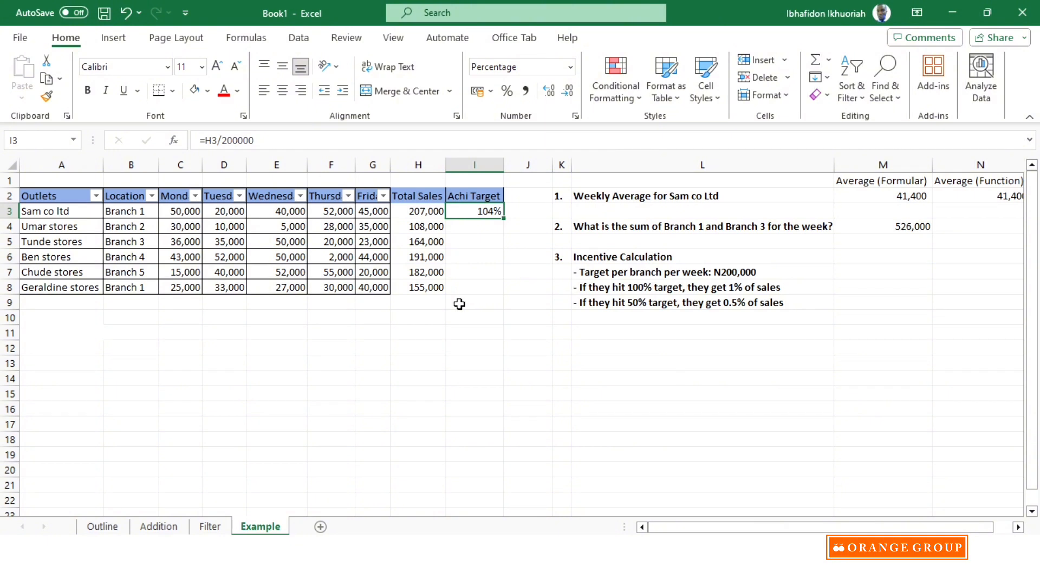
- Calculate Umar stores' target achievement in I4 with the formula =H4/200000 and format it as a percentage
left_click(489, 231)
left_click(484, 262)
left_click(478, 290)
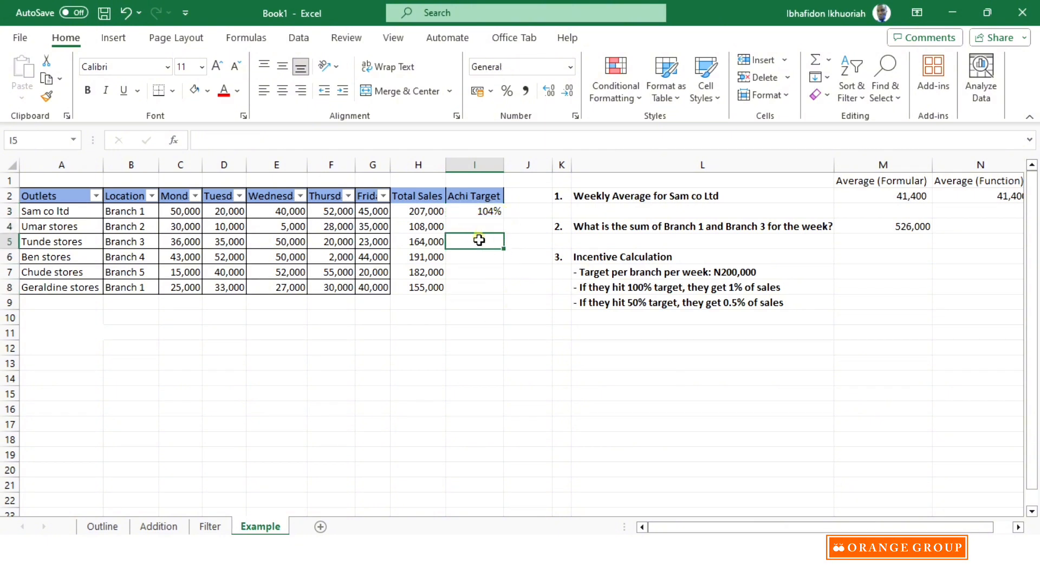
left_click(478, 239)
left_click(481, 227)
type("=")
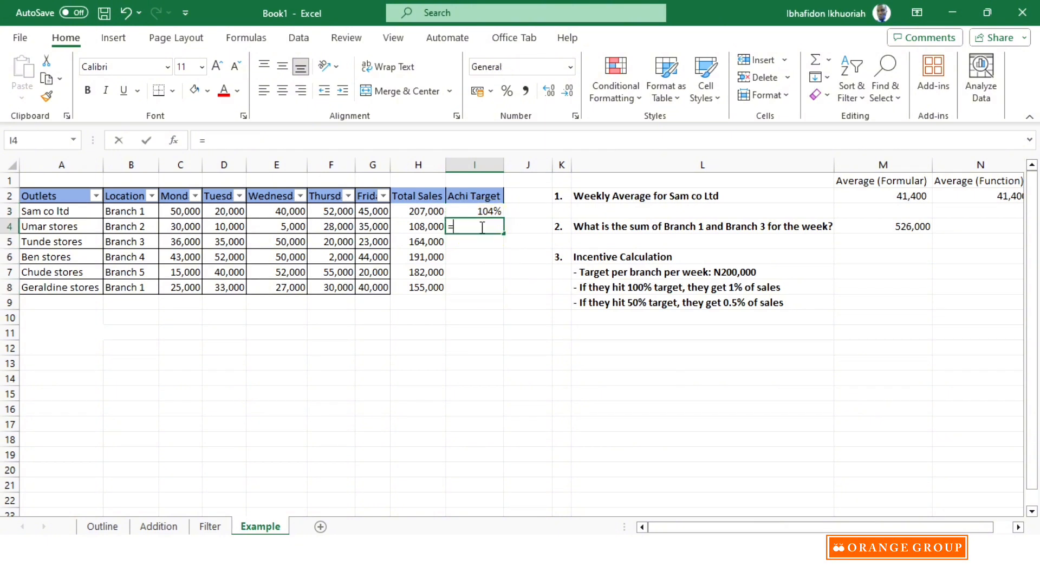
left_click(421, 226)
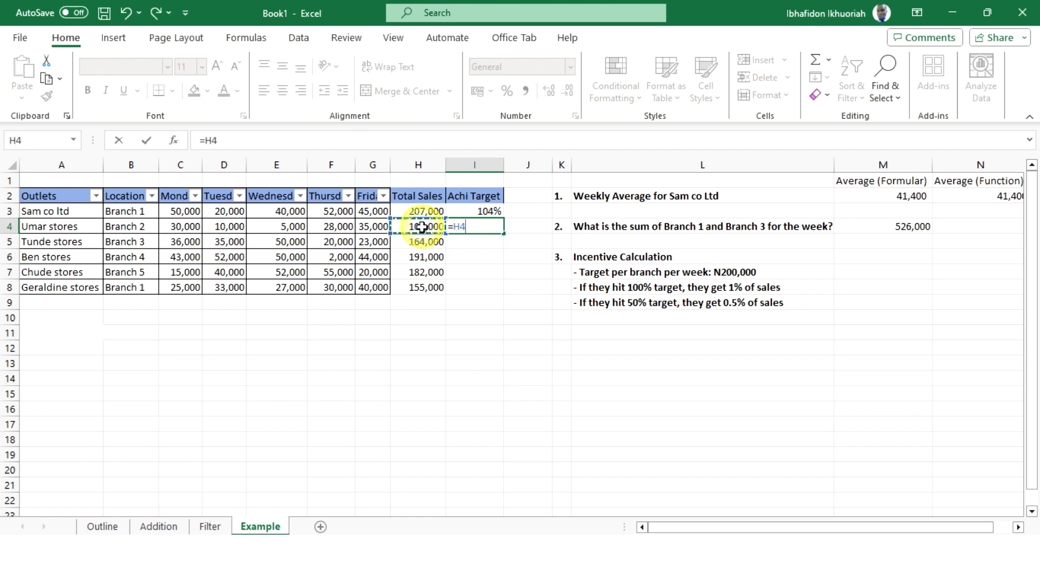
type("/2000")
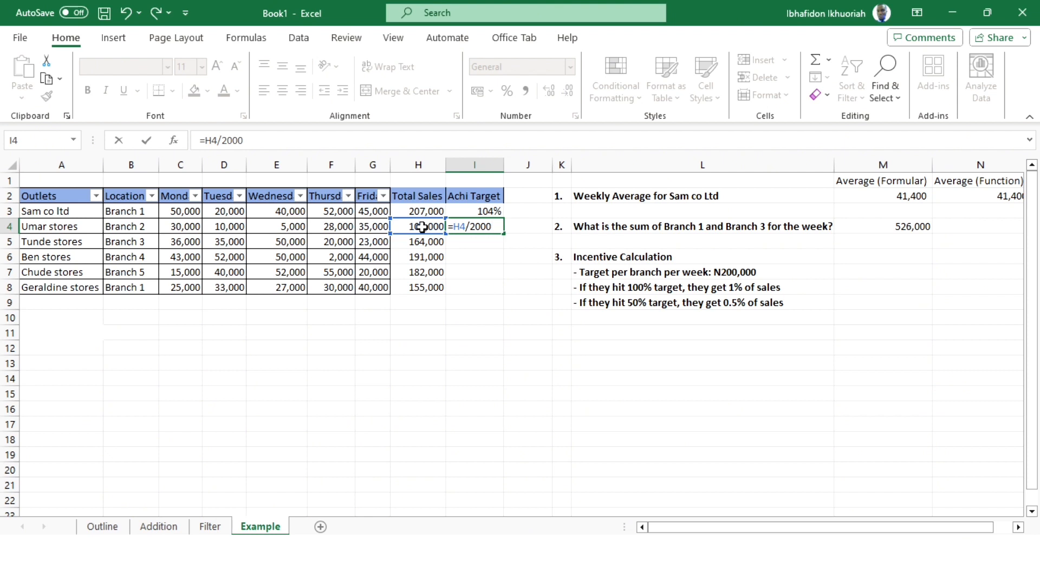
key("Return")
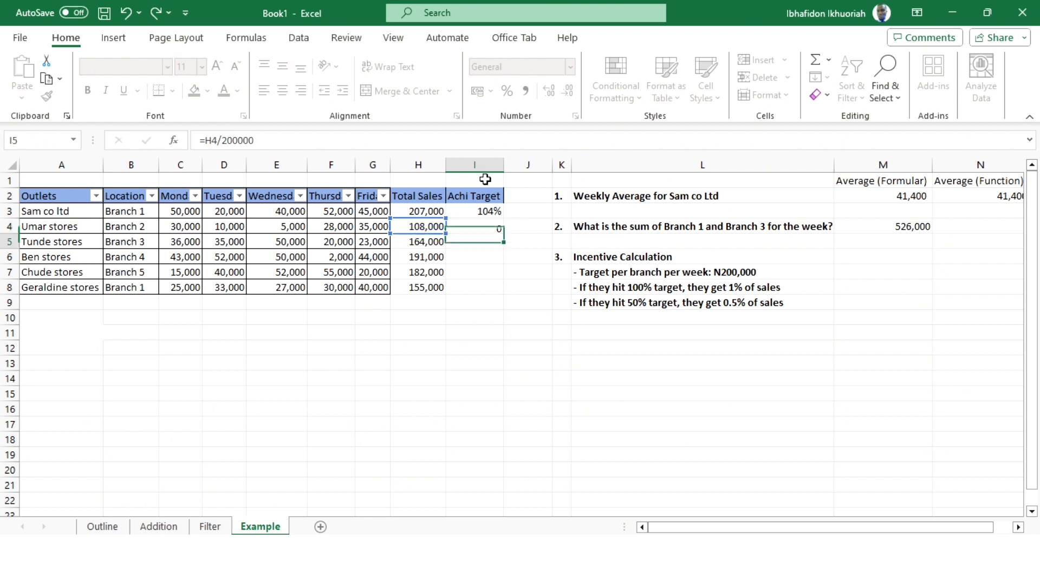
left_click(488, 226)
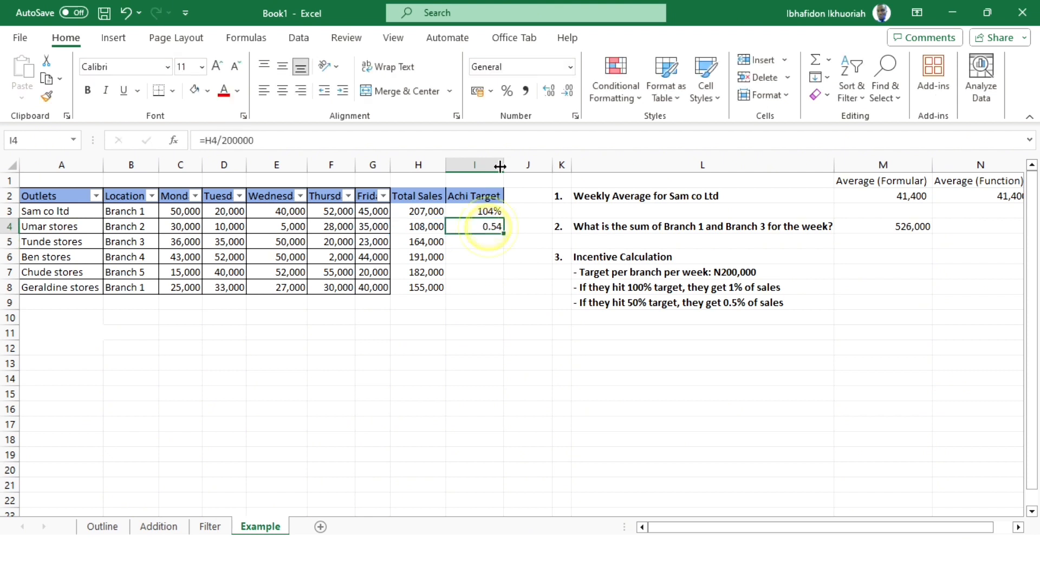
left_click(508, 92)
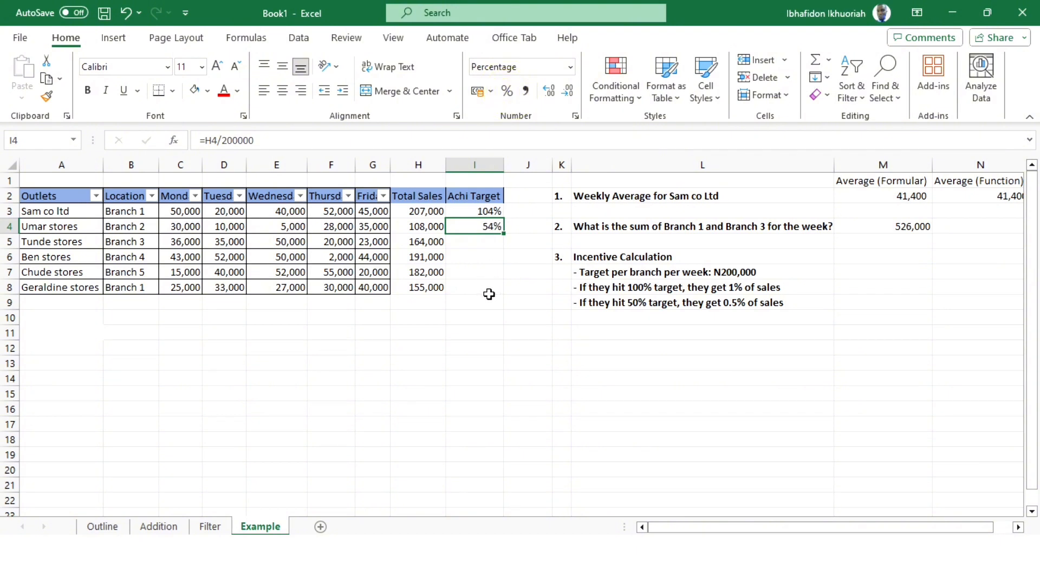
- Fill the target achievement formula from I3 down to I8 for all remaining outlets
left_click(490, 212)
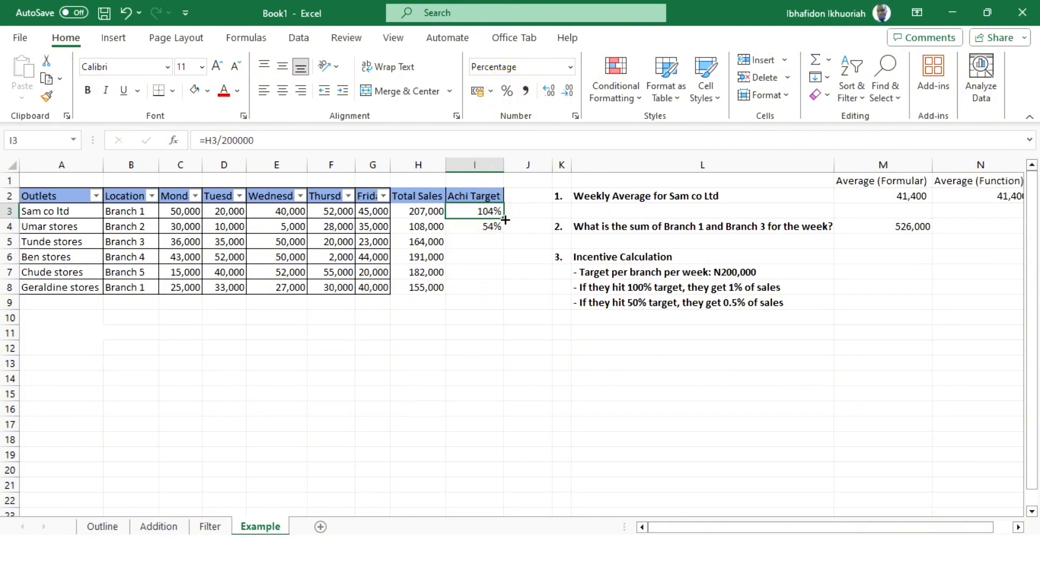
left_click_drag(503, 218, 502, 293)
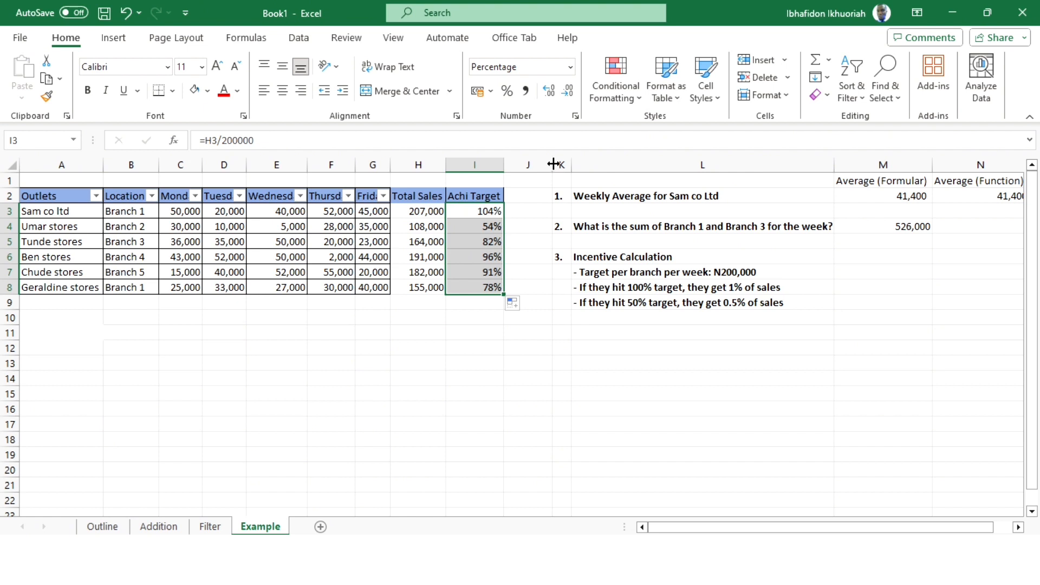
- Insert a new column J directly after the Achi Target column
left_click(535, 162)
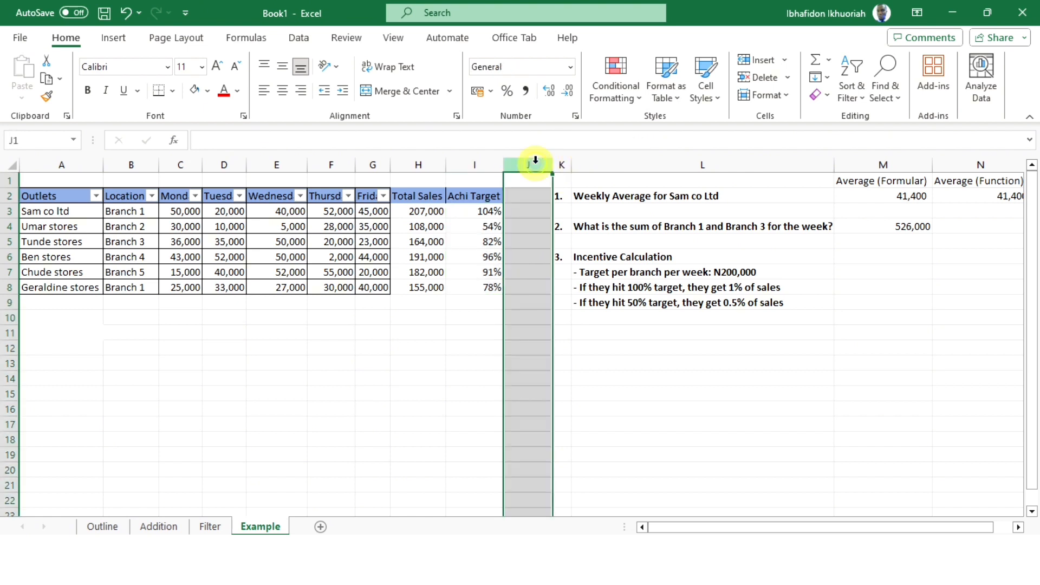
right_click(535, 163)
left_click(579, 314)
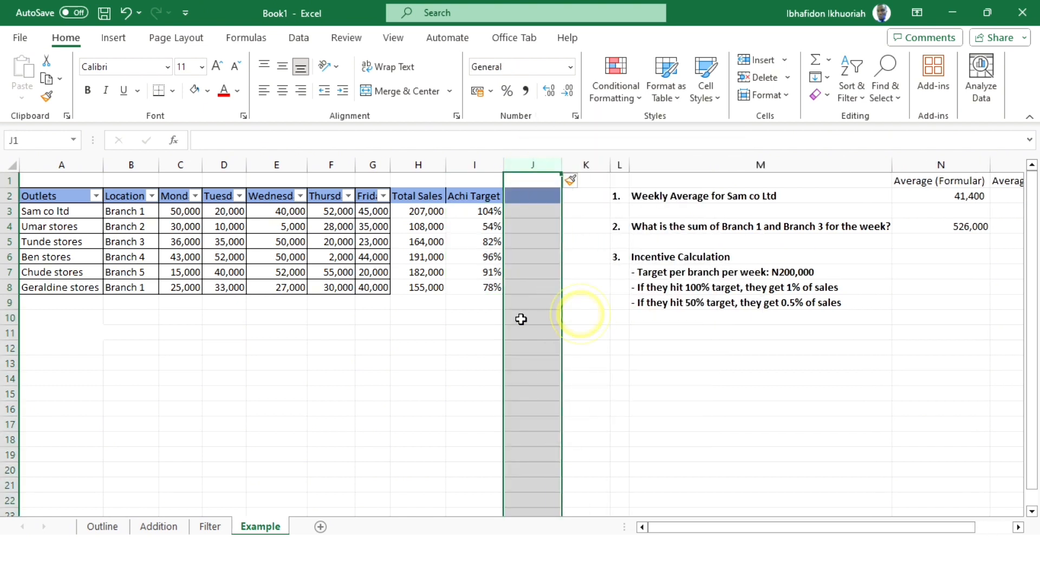
- Enter the header Incentive in J2 of the newly inserted column J
left_click(547, 290)
left_click(525, 193)
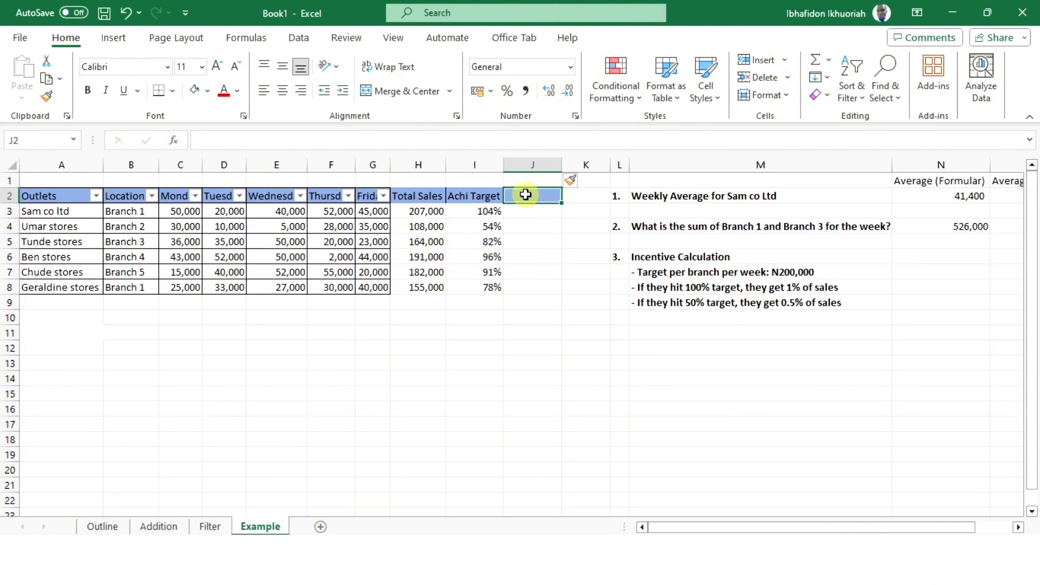
type("Incentive")
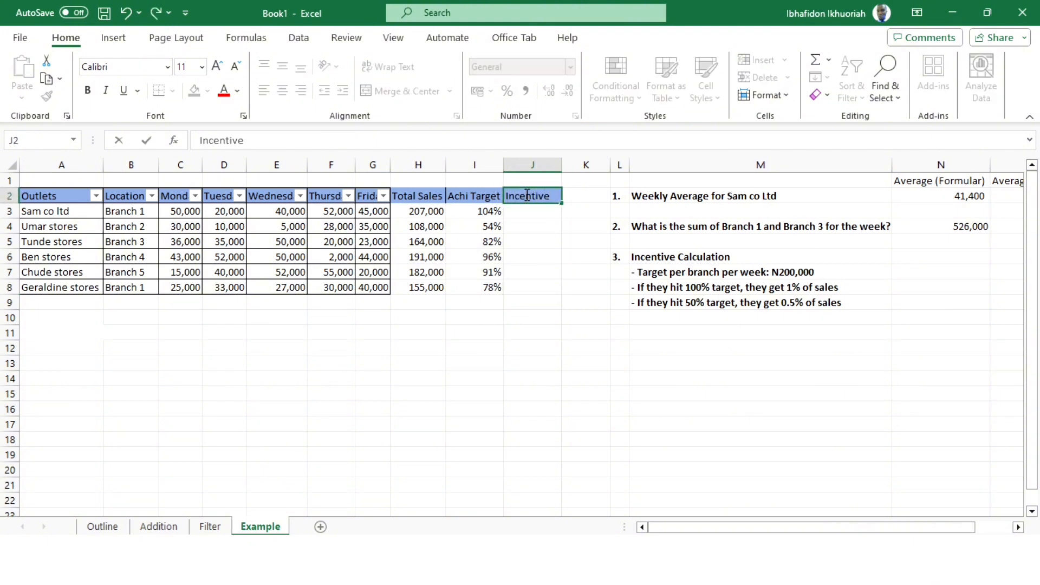
left_click(531, 304)
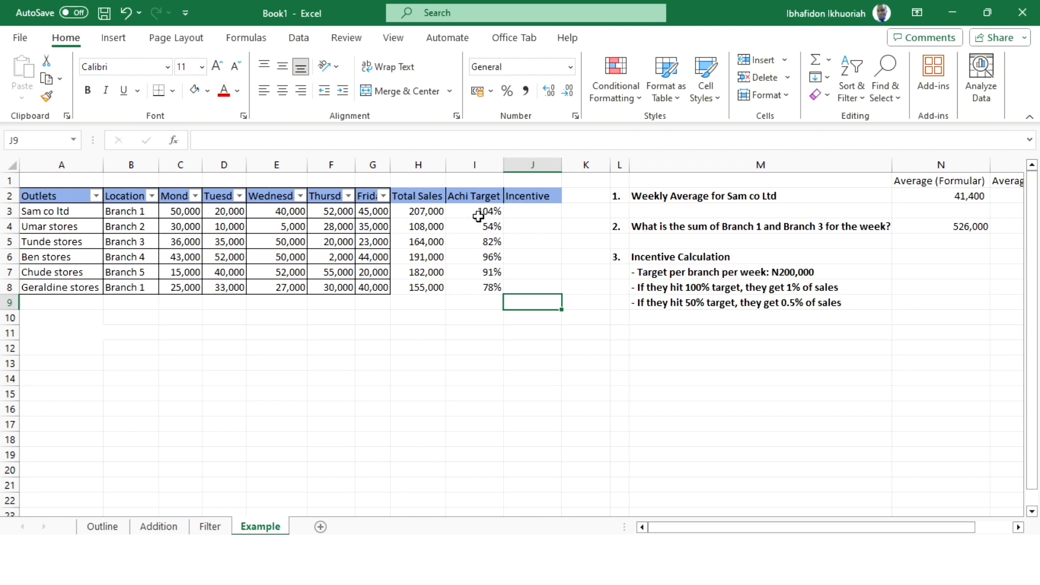
- Calculate Sam co ltd's incentive in J3 as 1% of total sales with the formula =1%*H3
left_click(525, 211)
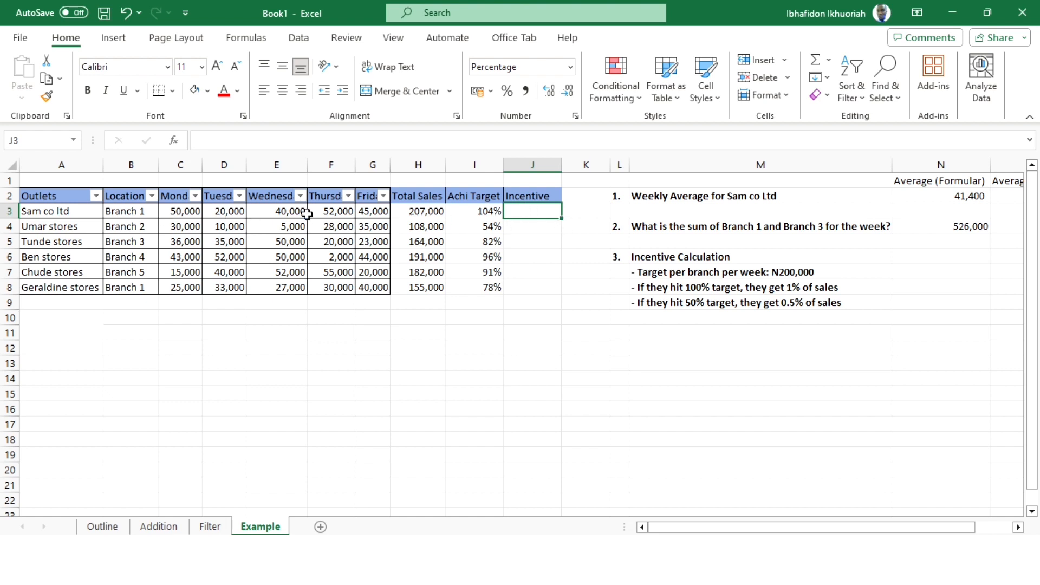
left_click(528, 212)
type("1")
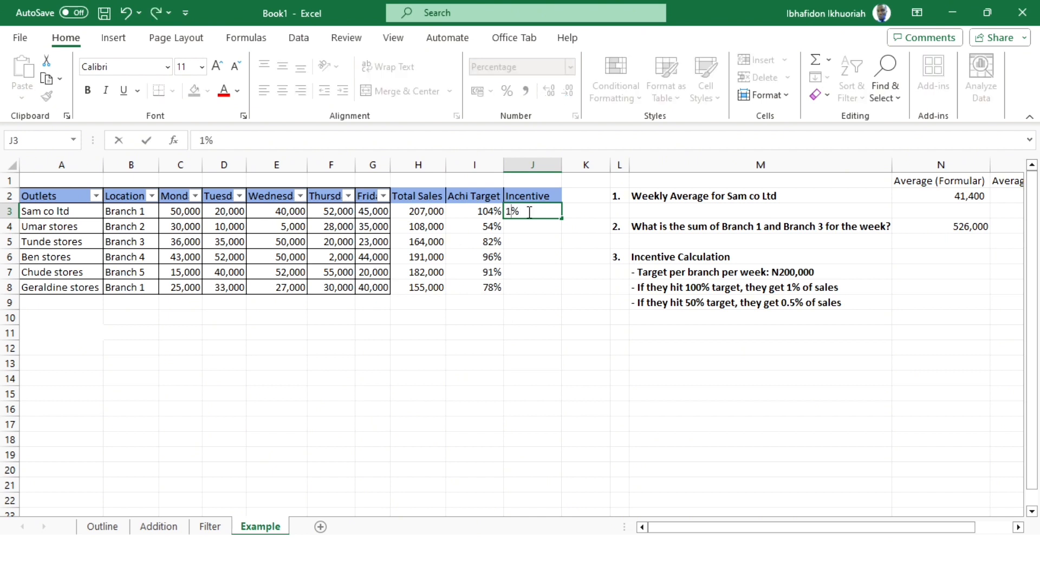
key("Tab")
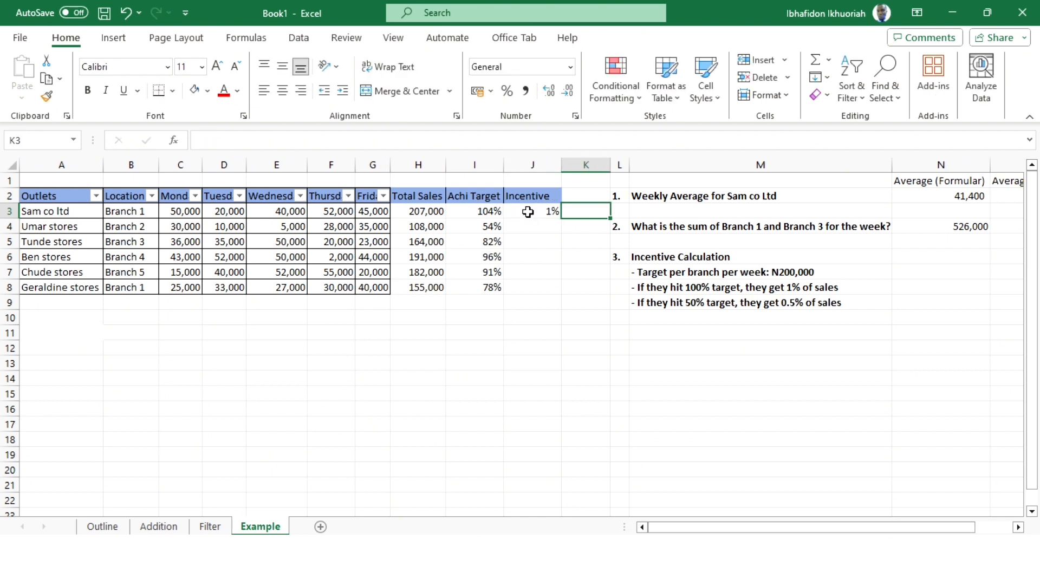
left_click(527, 211)
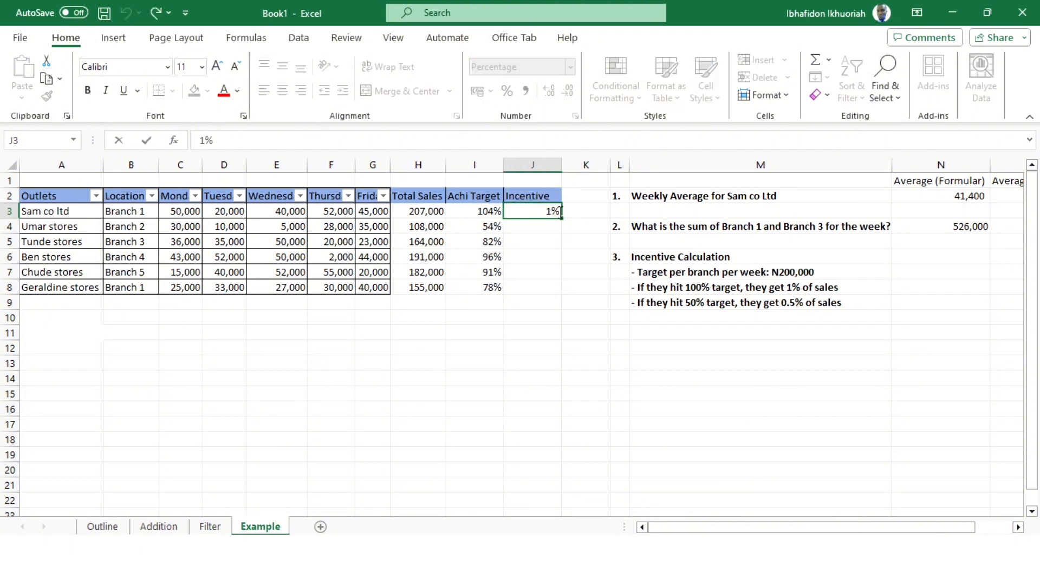
key("BackSpace")
left_click(427, 212)
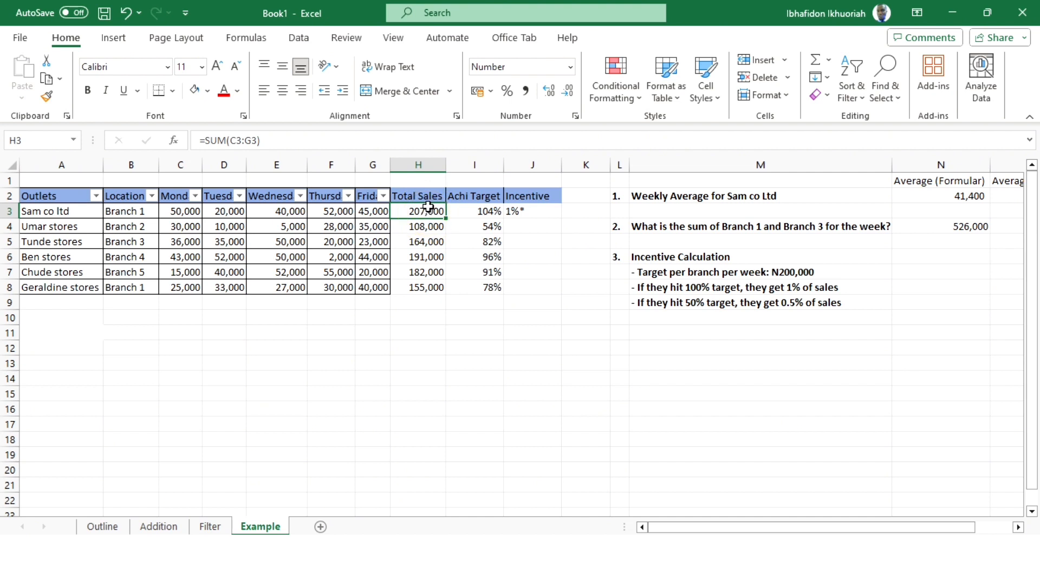
left_click(506, 212)
double_click(511, 209)
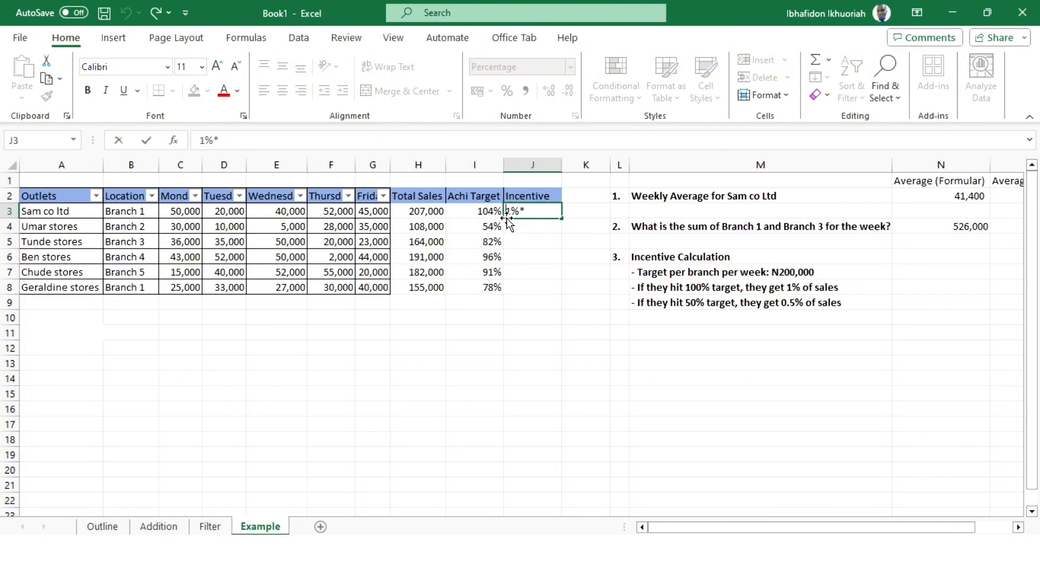
type("=")
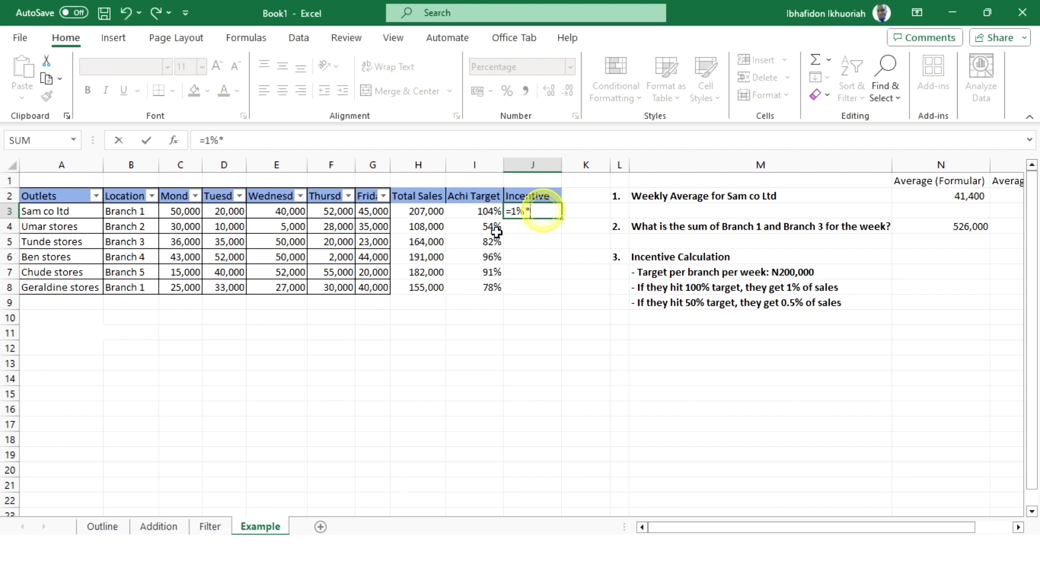
left_click(416, 213)
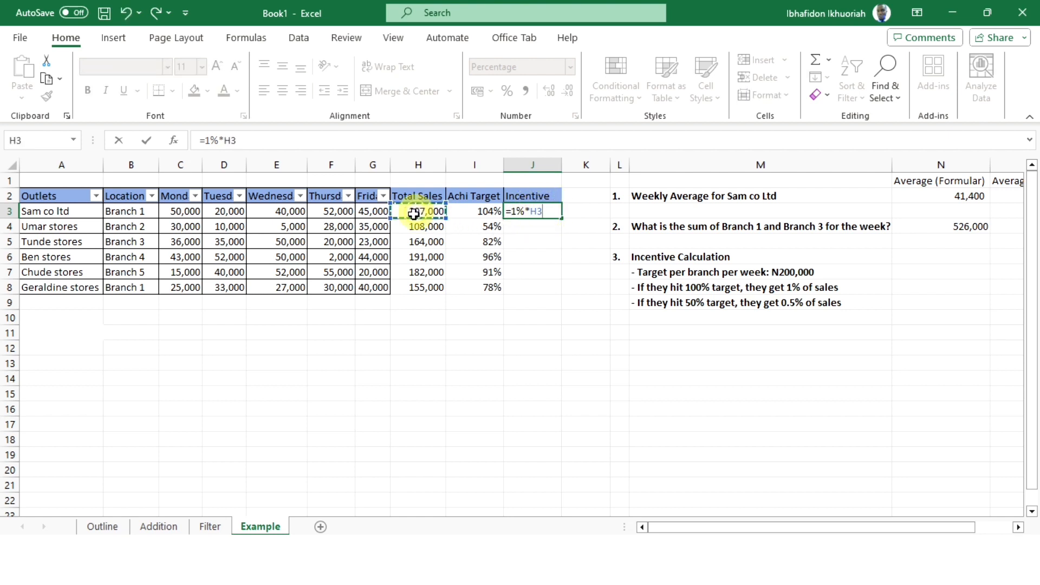
key("Return")
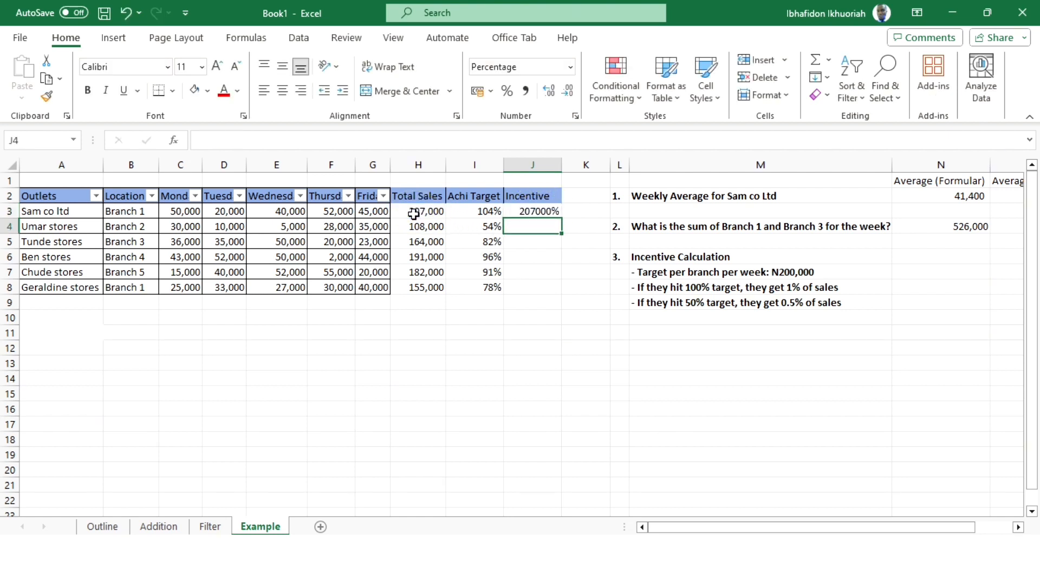
- Remove the 1% rate from the incentive formula in J3 and enter it again as =1%*H3
left_click(543, 212)
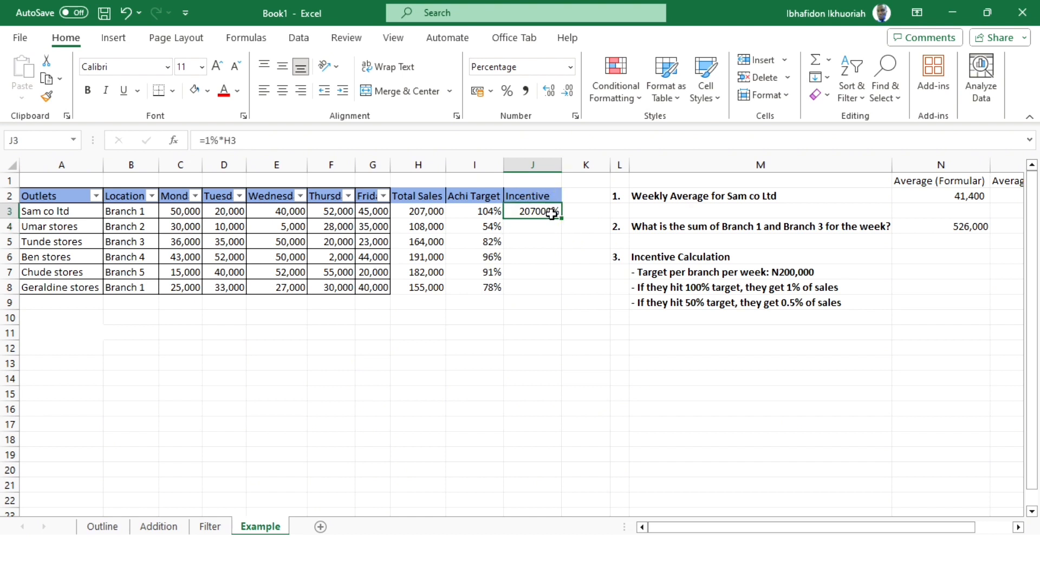
double_click(550, 211)
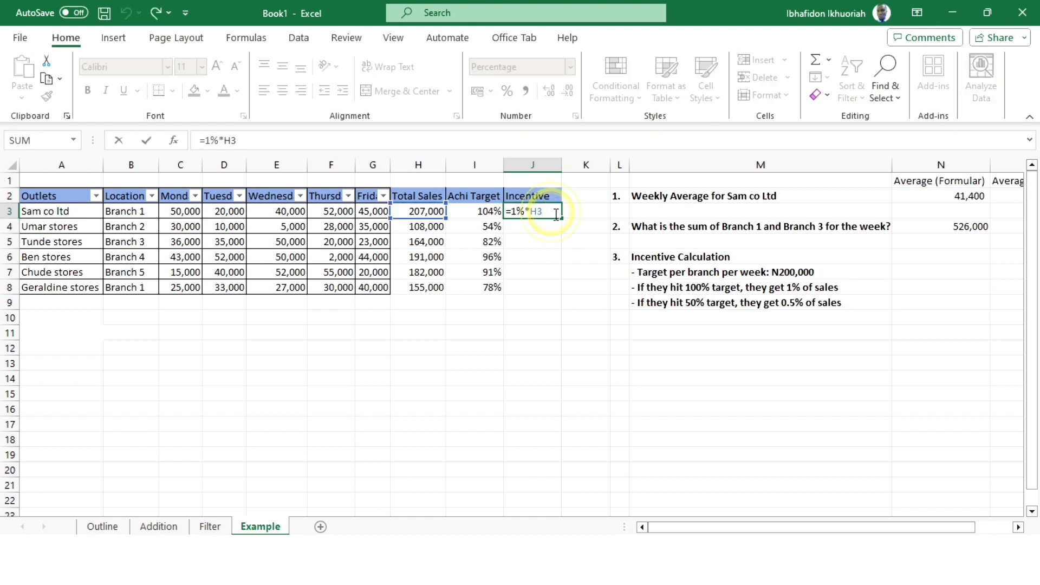
left_click(528, 211)
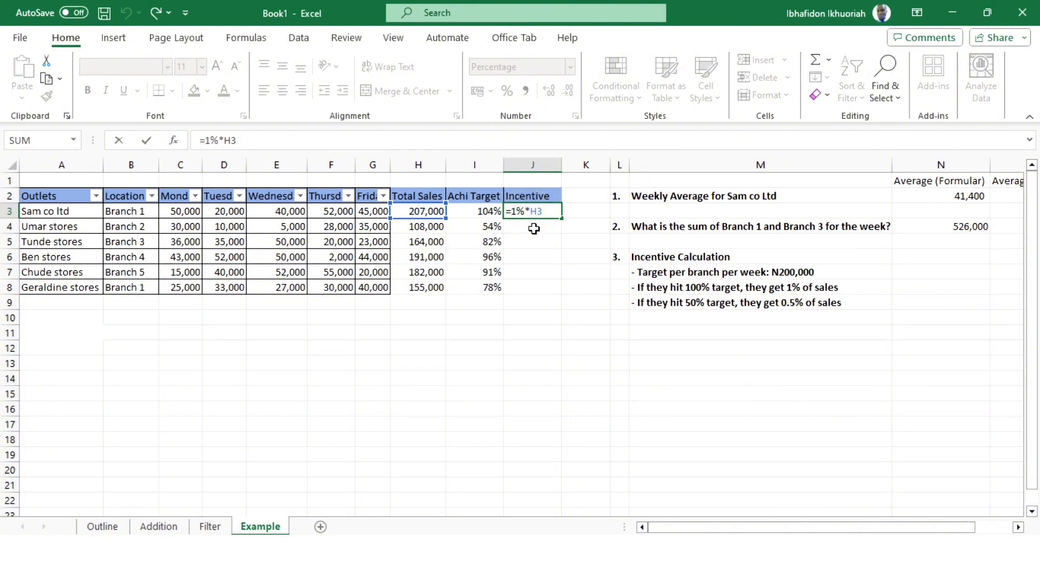
key("BackSpace")
key("BackSpace")
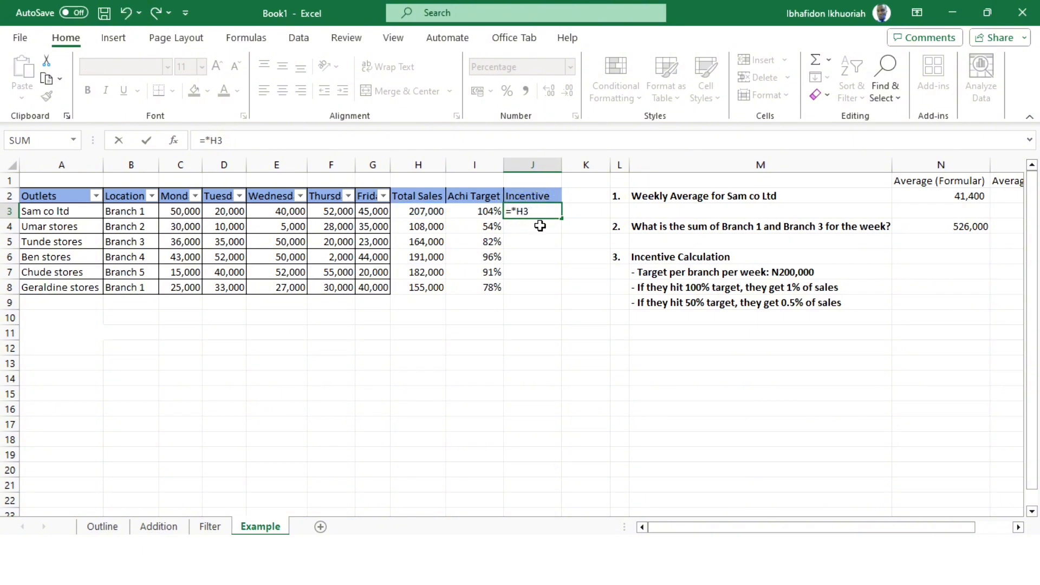
type("1")
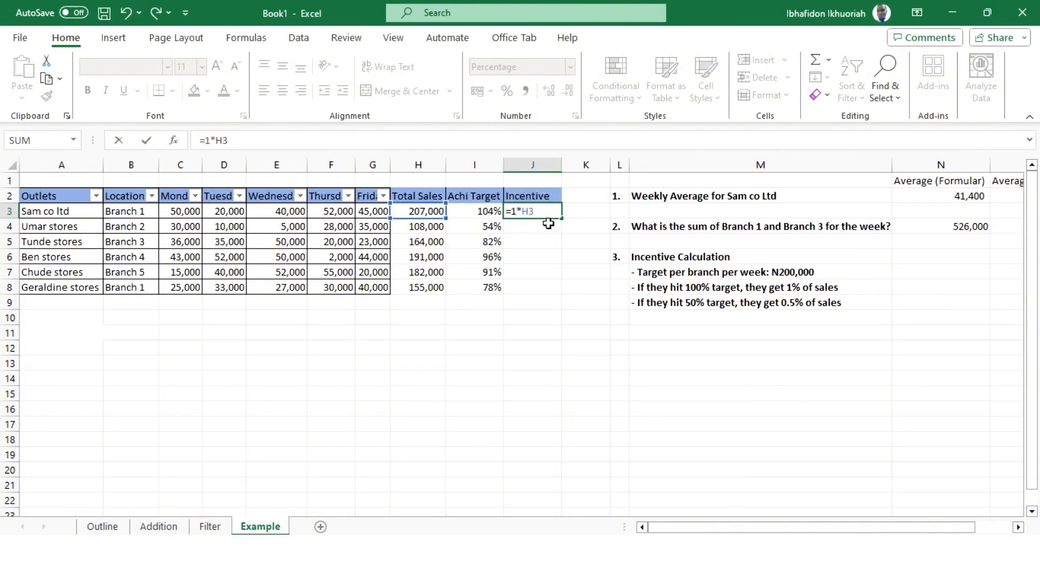
type("%")
key("Return")
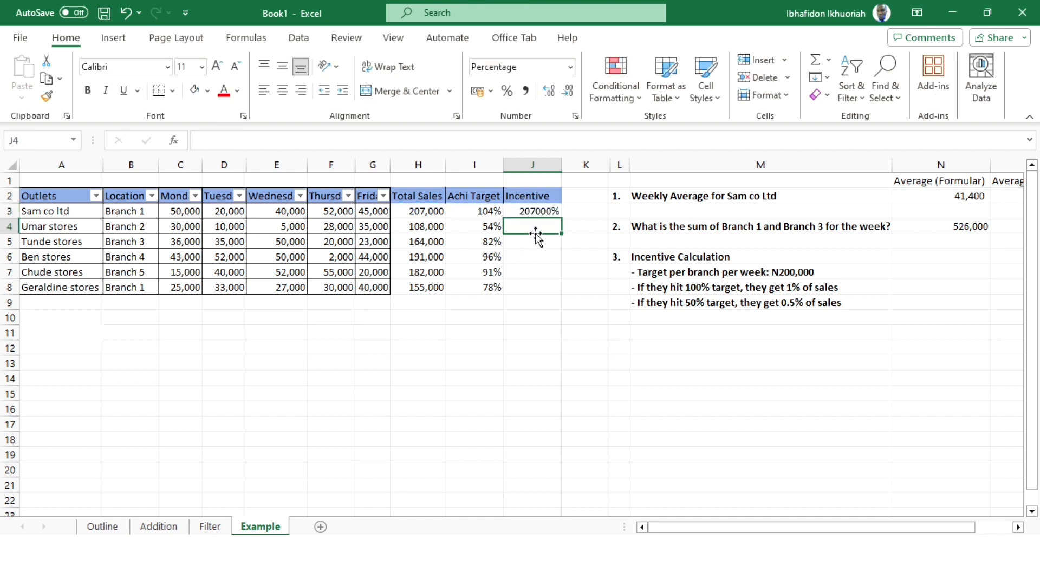
- Reapply the percentage format to Sam co ltd's incentive in J3
left_click(534, 212)
left_click(508, 92)
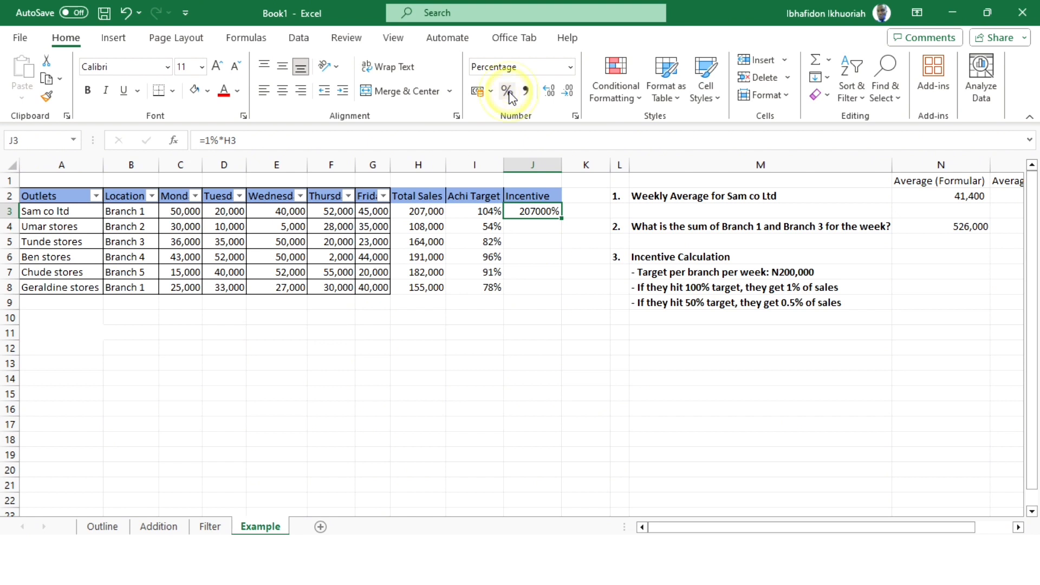
left_click(538, 212)
left_click(533, 238)
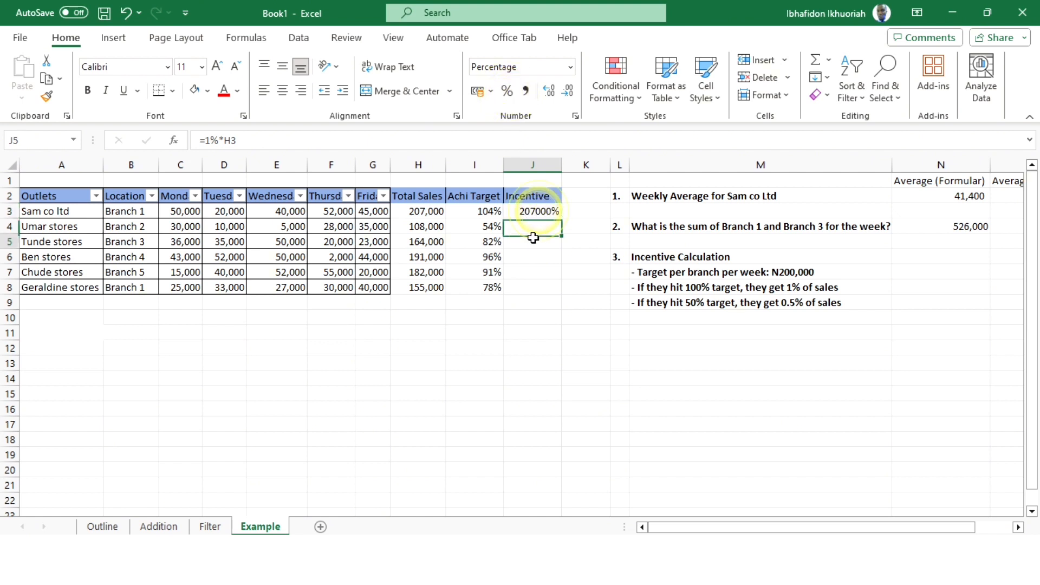
- Delete the whole Incentive column J from the sheet
left_click(531, 162)
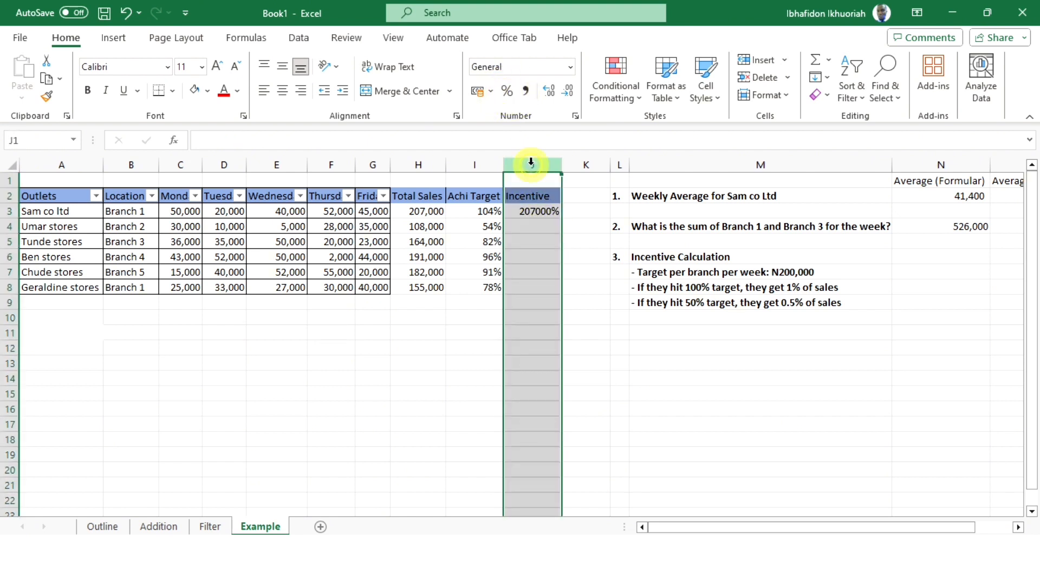
right_click(532, 165)
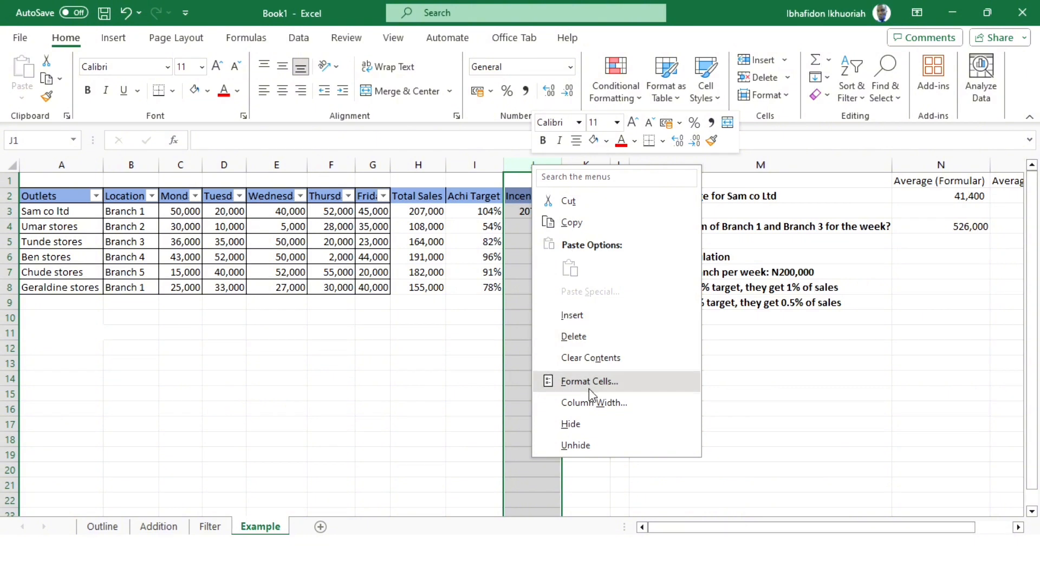
left_click(579, 336)
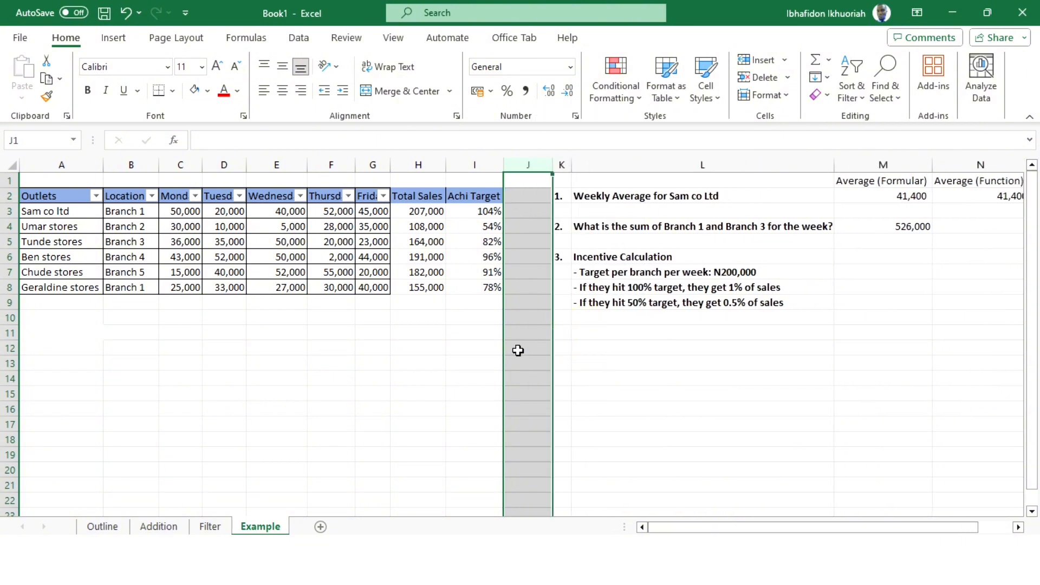
- Insert a new column before the question-number column K and delete the blank column J
left_click(562, 347)
left_click(563, 167)
right_click(562, 167)
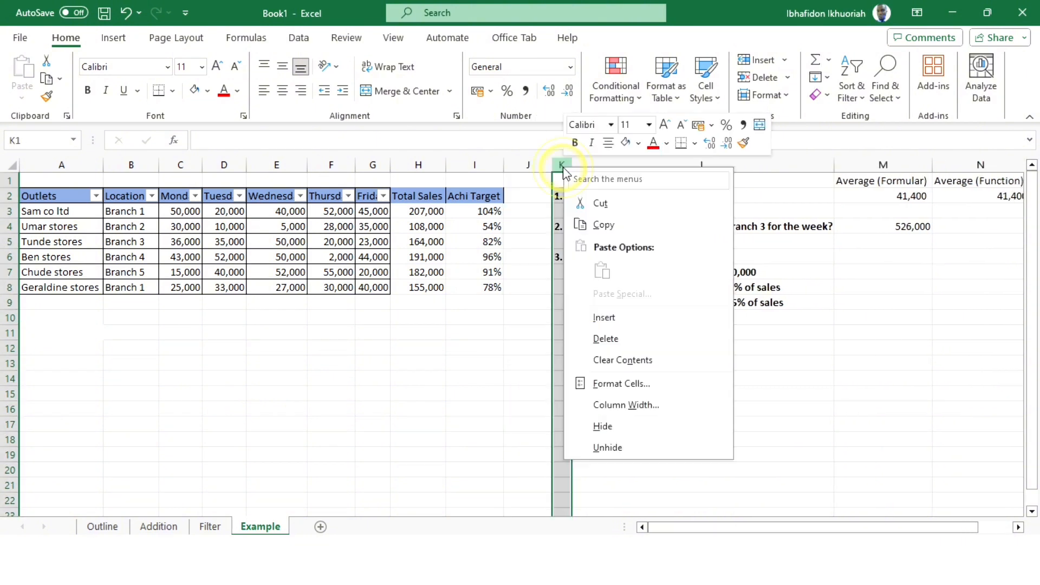
left_click(626, 320)
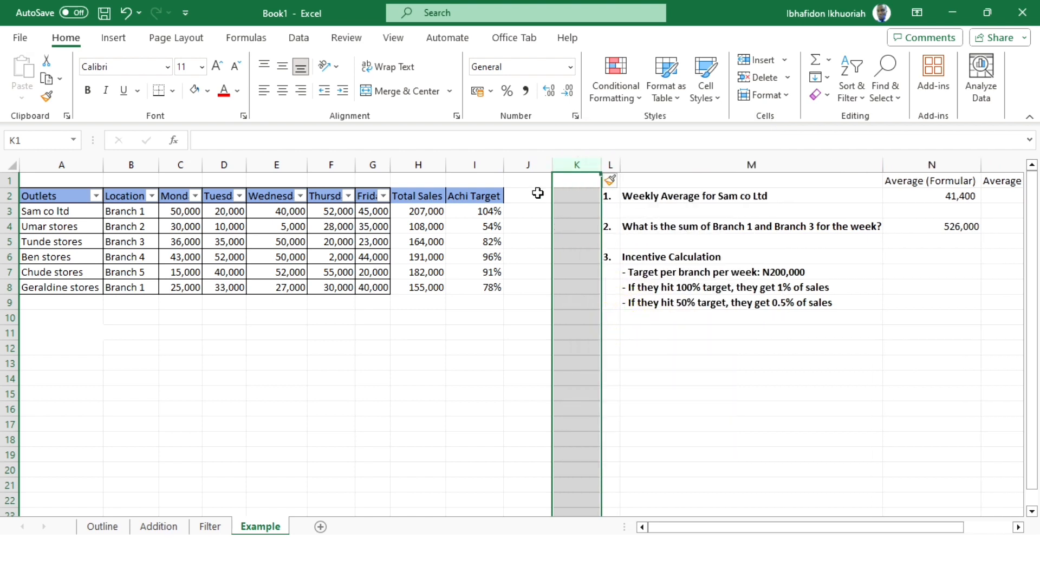
left_click(529, 164)
right_click(529, 164)
left_click(580, 335)
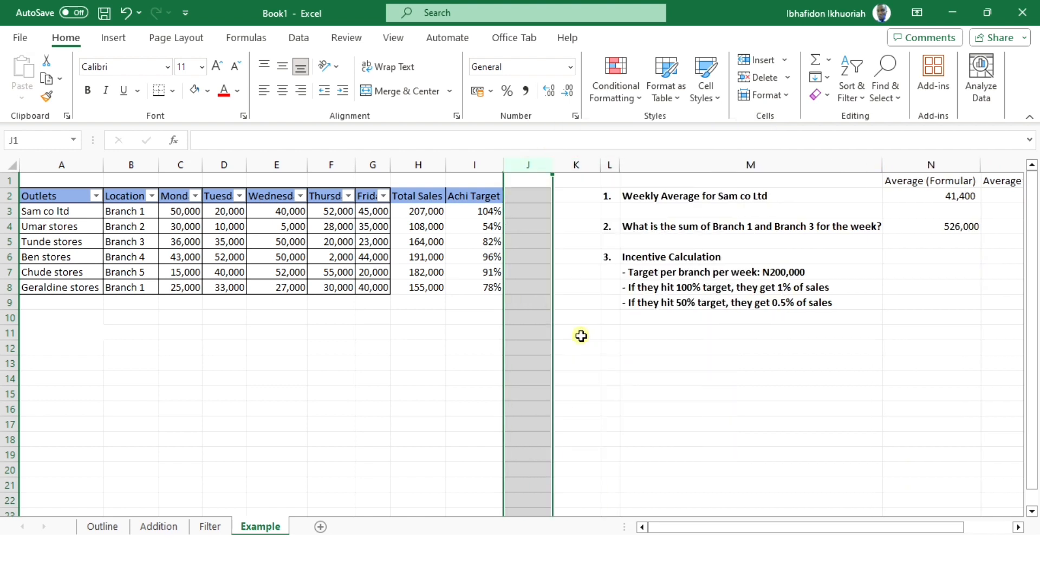
left_click(631, 362)
- Enter the header Incentive in J2, directly after Achi Target
left_click(515, 195)
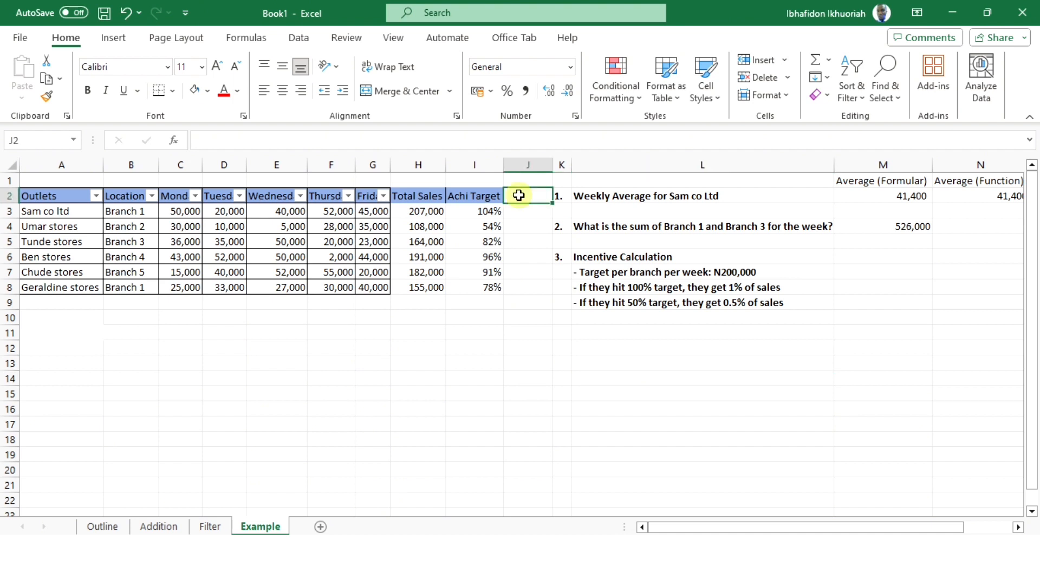
type("Incentive")
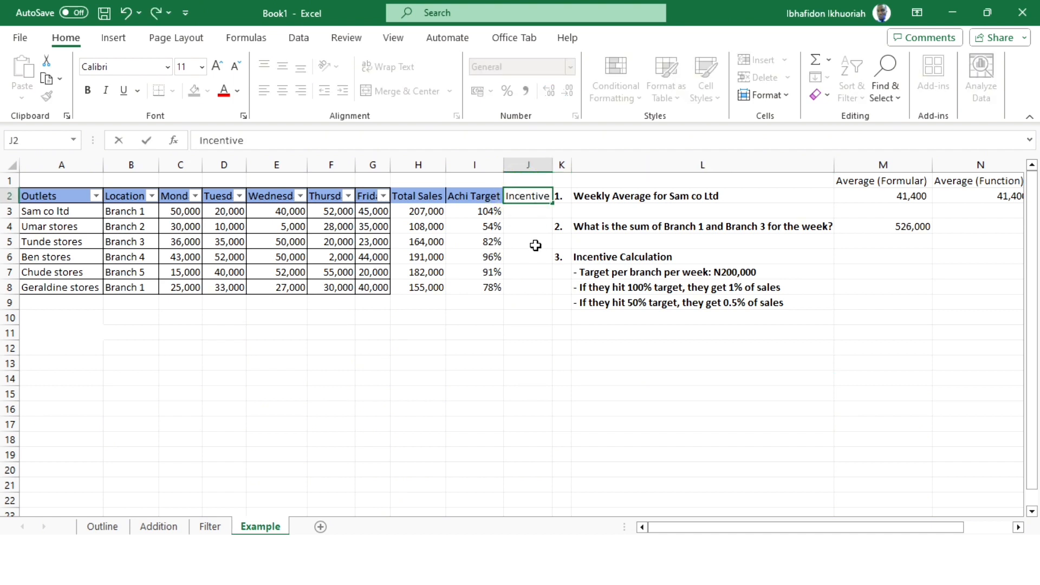
key("Return")
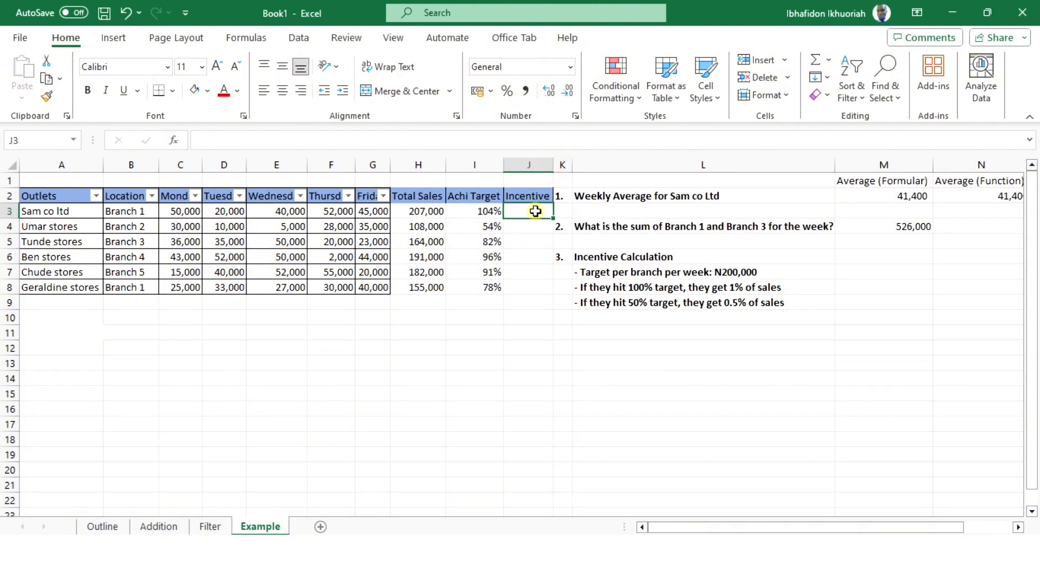
- Calculate Sam co ltd's incentive in the General-format cell J3 with the formula =1%*H3
type("=")
type("1")
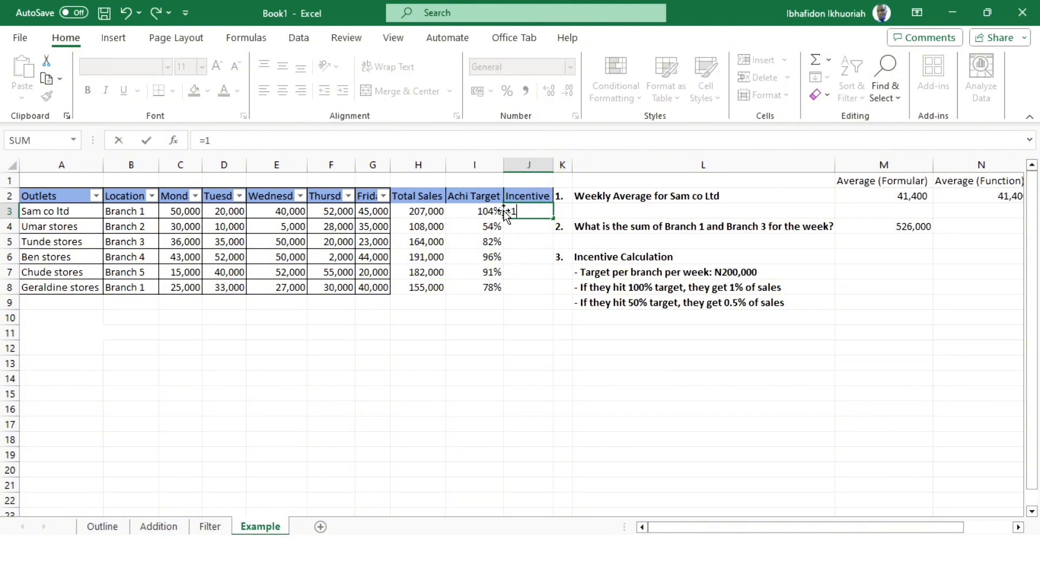
type("%*")
left_click(431, 211)
key("Return")
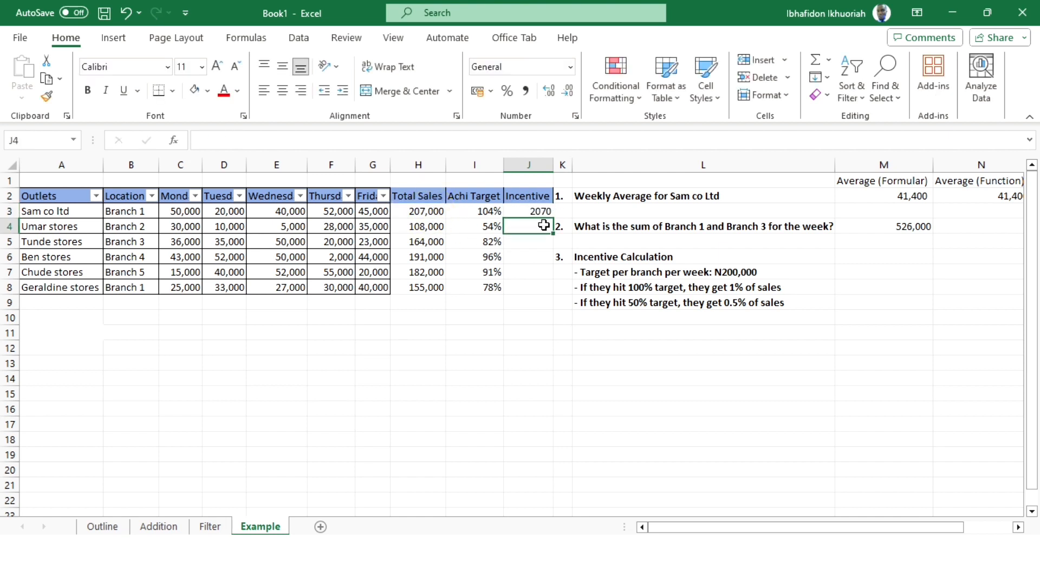
- Format Sam co ltd's incentive in J3 with a thousands separator and no decimal places
left_click(541, 211)
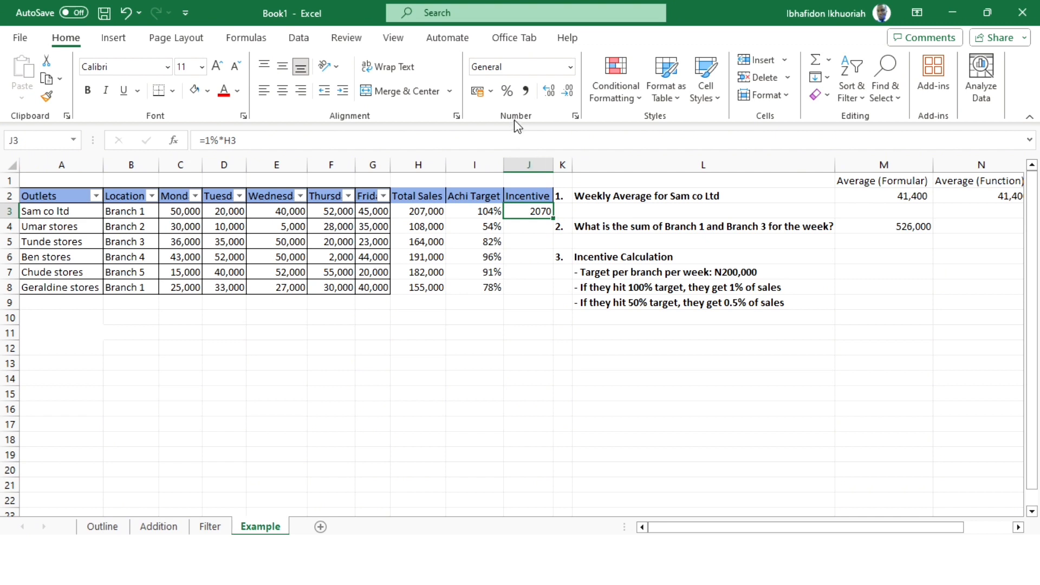
left_click(525, 92)
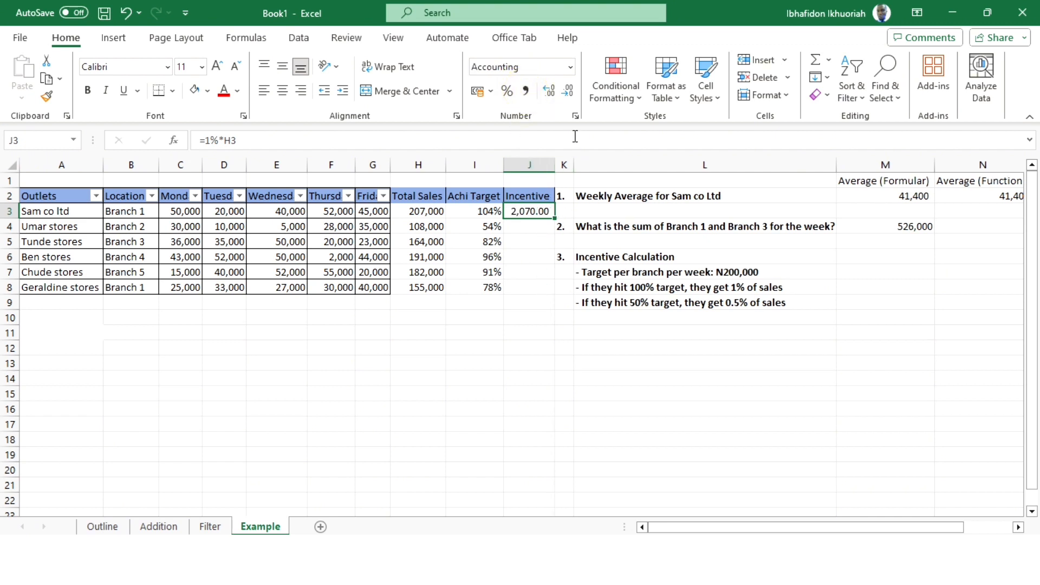
left_click(568, 94)
left_click(570, 94)
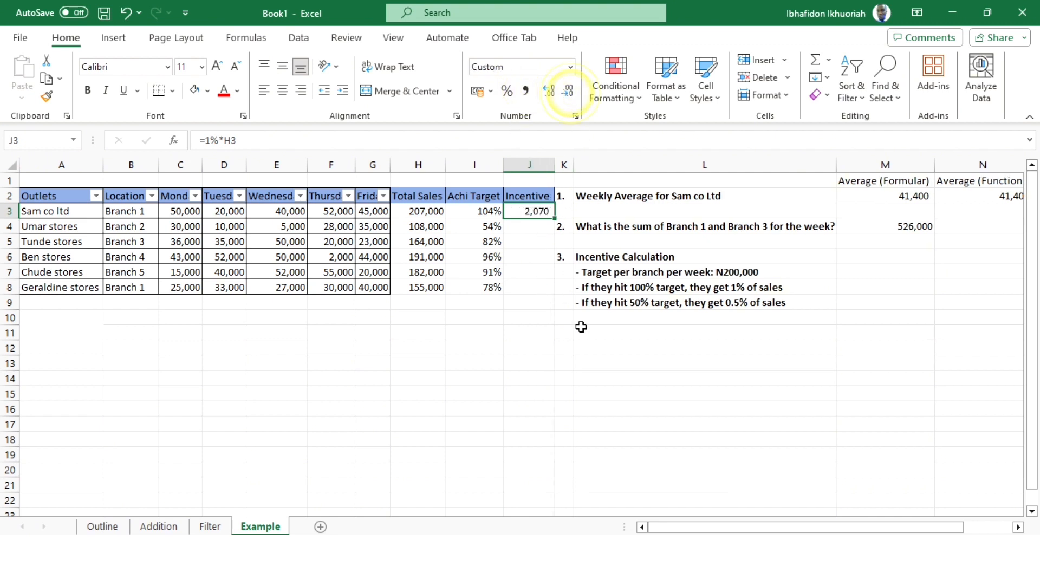
left_click(783, 331)
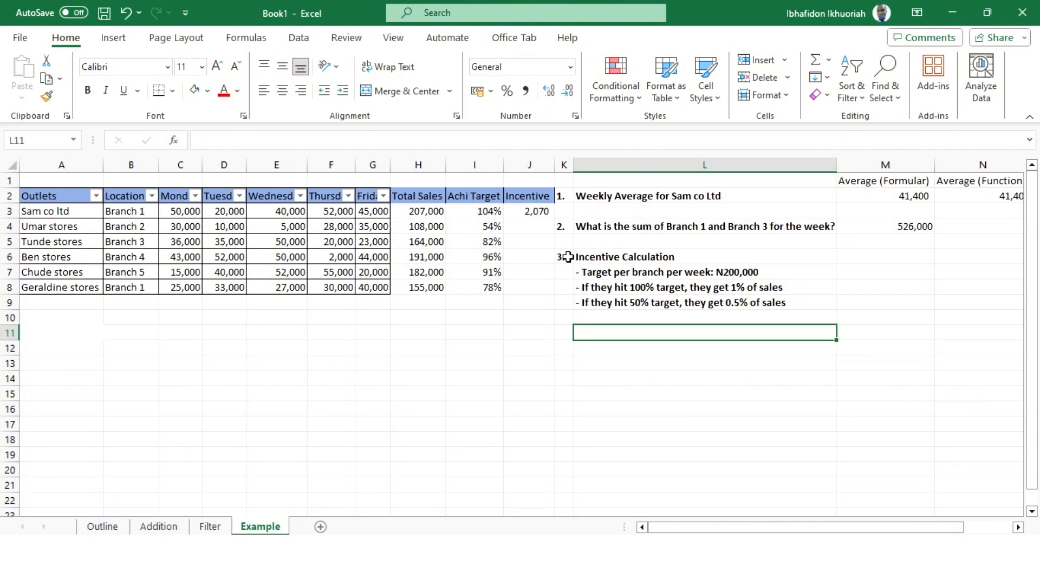
- Calculate Umar stores' incentive in J4 with the formula =0.5%*H4
left_click(535, 226)
left_click(7, 227)
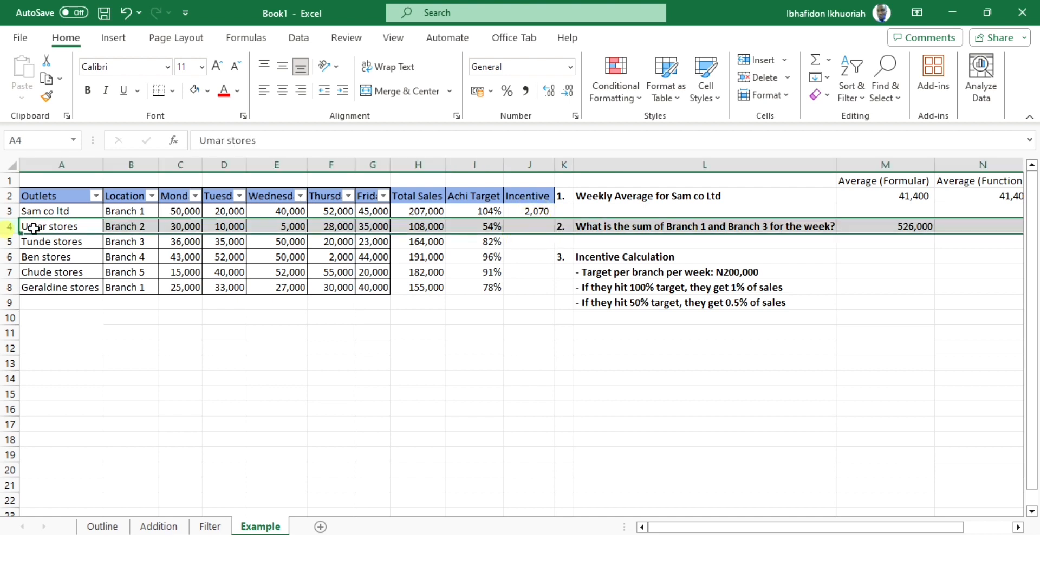
left_click(487, 227)
left_click(542, 228)
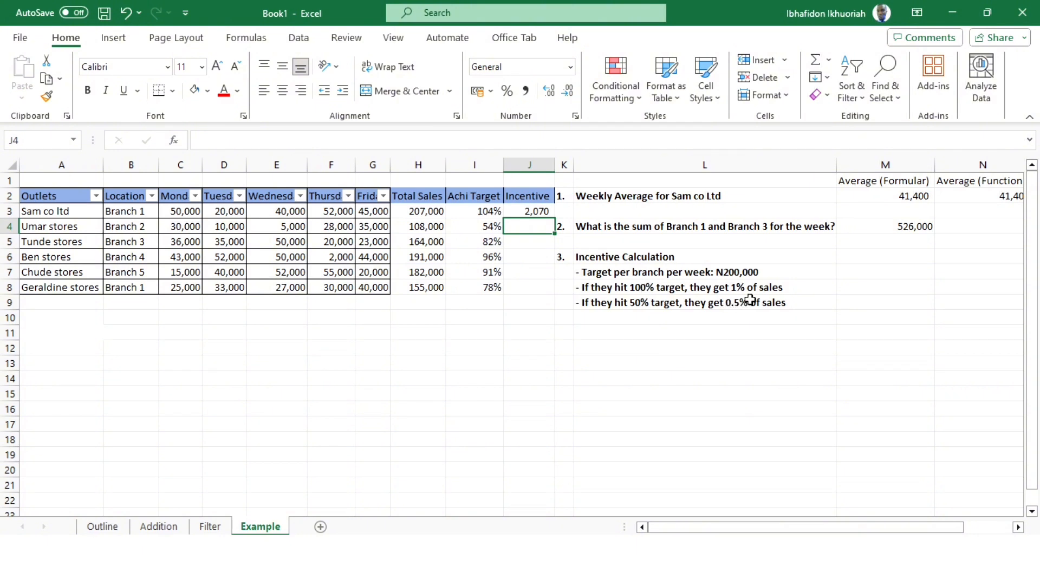
type("=")
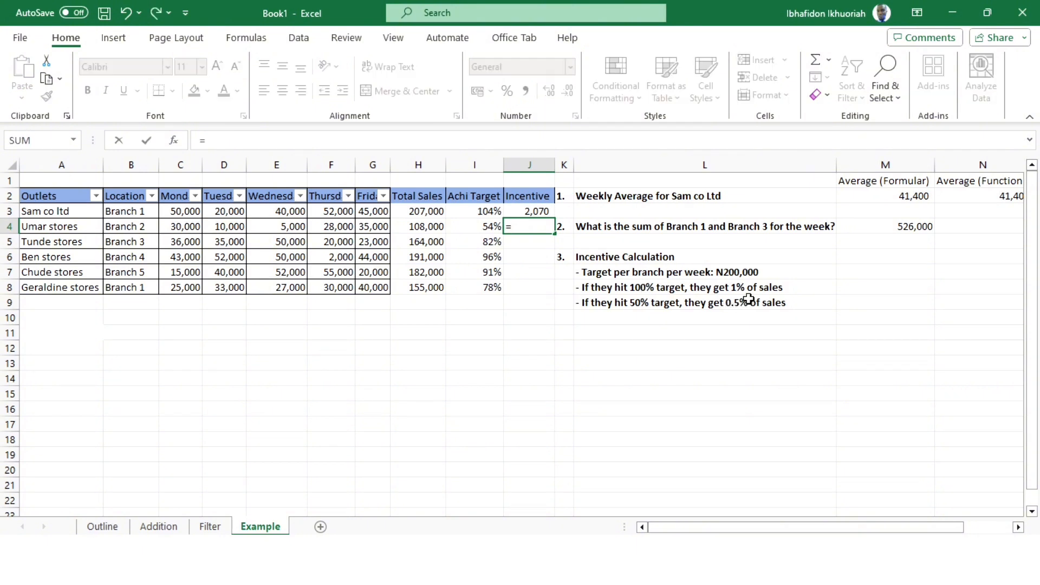
type("0.5%*")
left_click(427, 227)
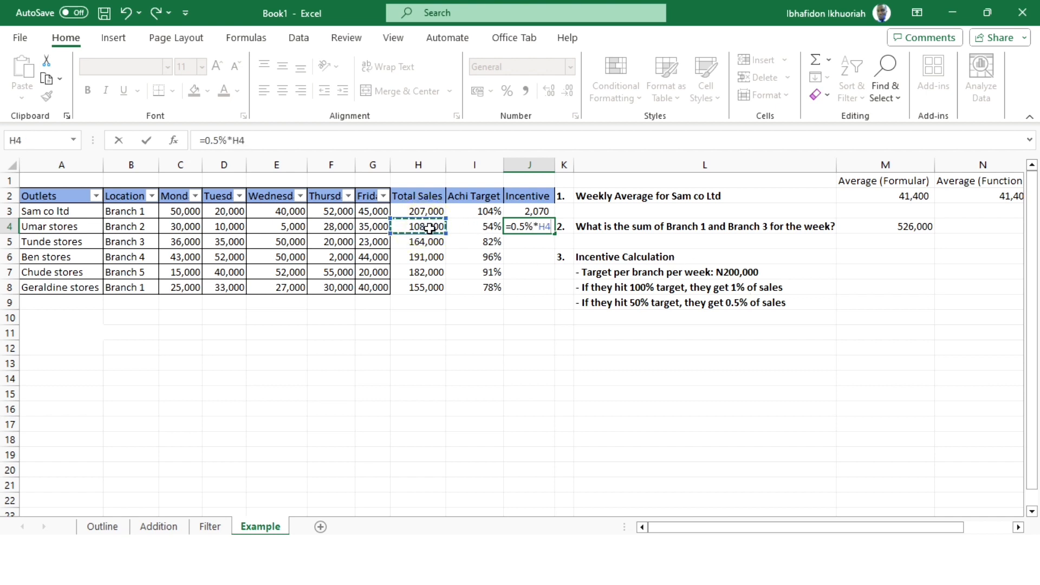
key("Return")
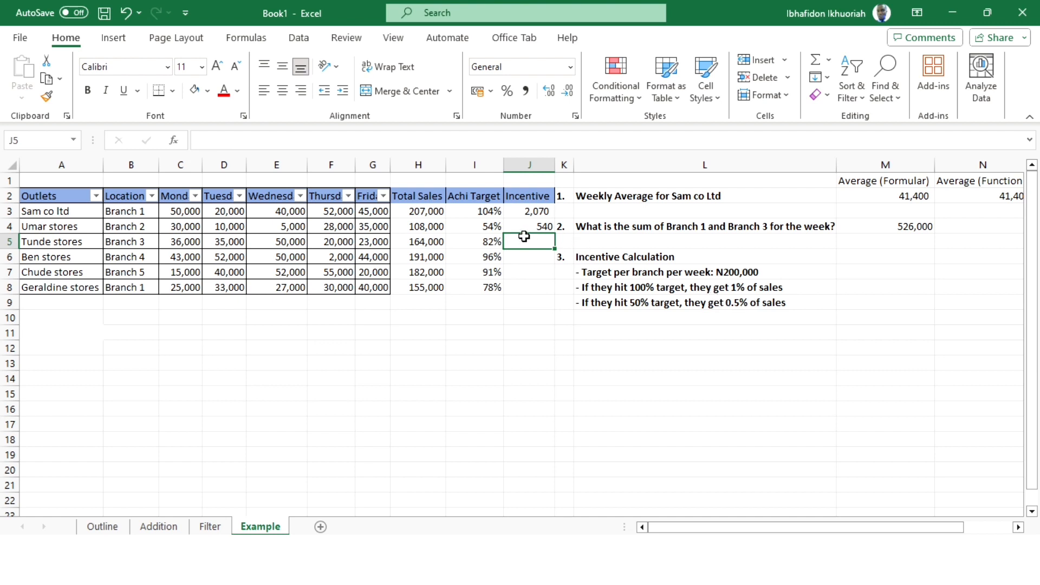
- Calculate Tunde stores' incentive in J5 with the formula =0.5%*H5
type("0.5%*")
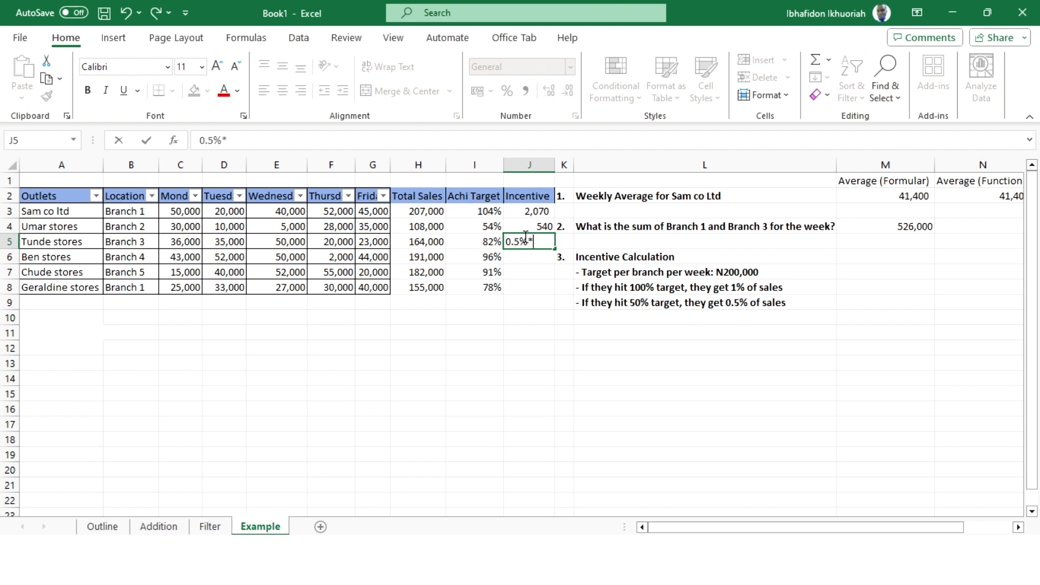
left_click(438, 243)
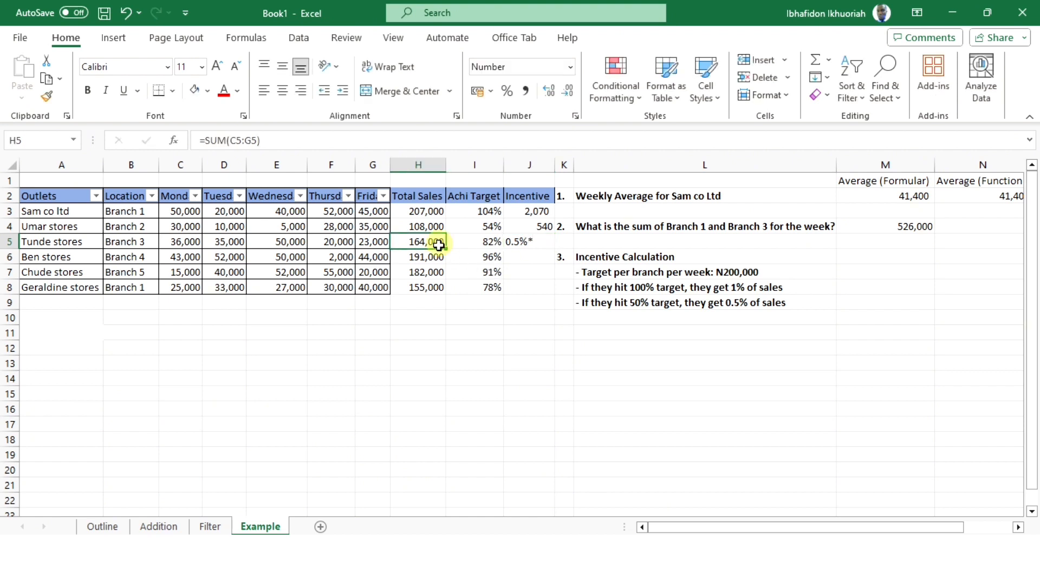
double_click(509, 241)
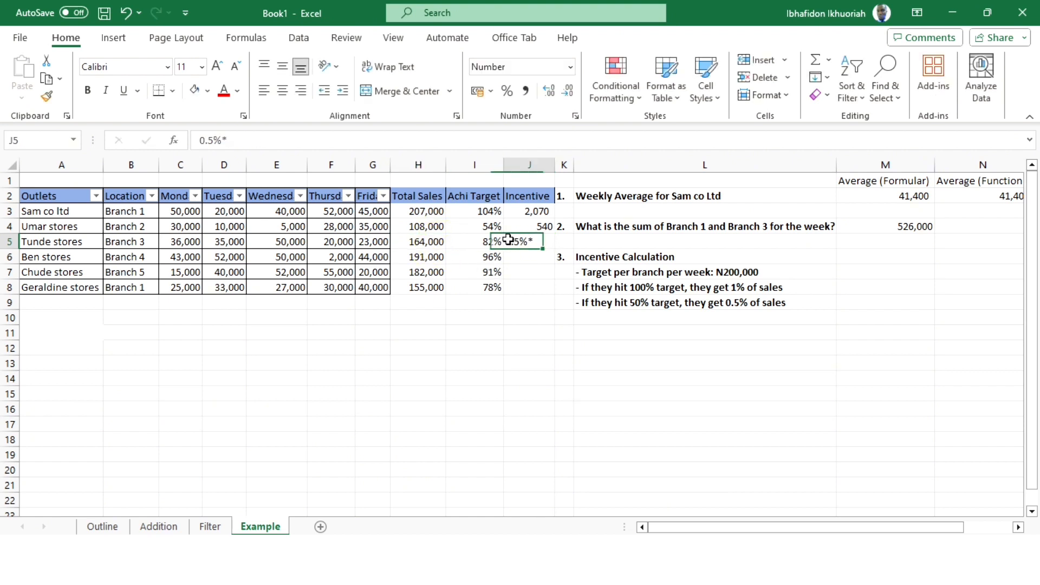
type("=")
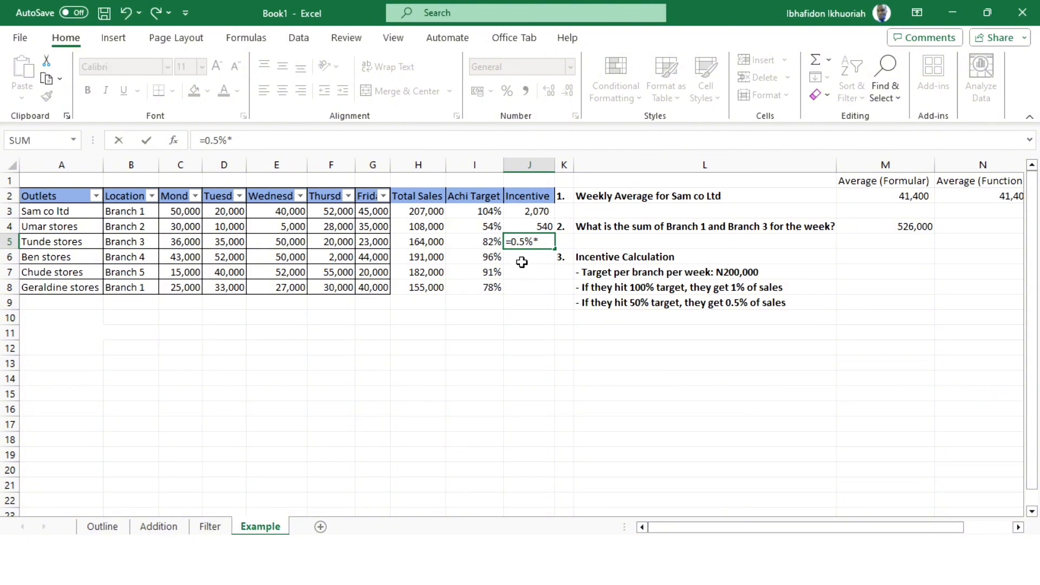
left_click(546, 242)
left_click(410, 242)
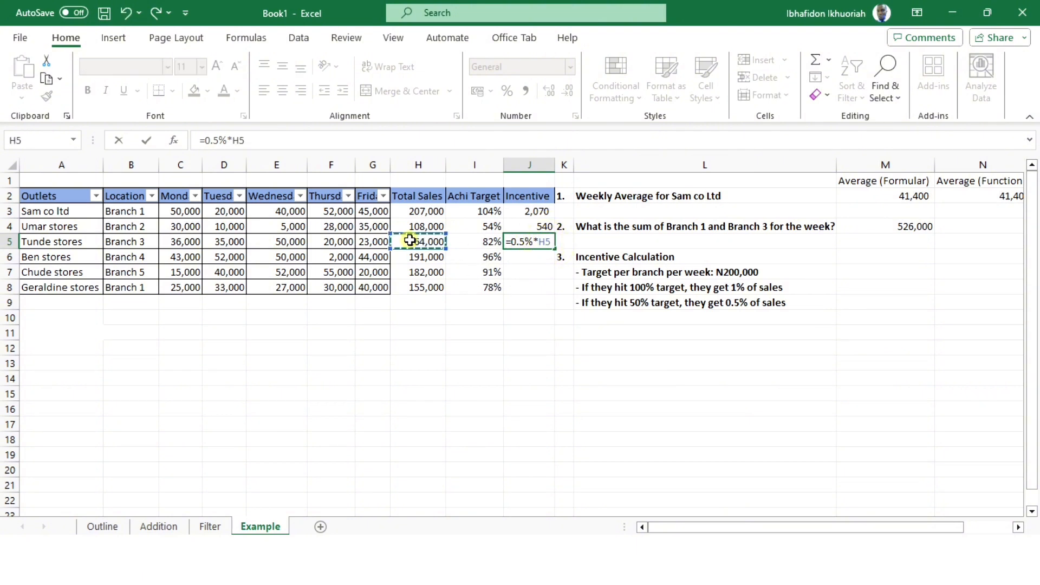
key("Return")
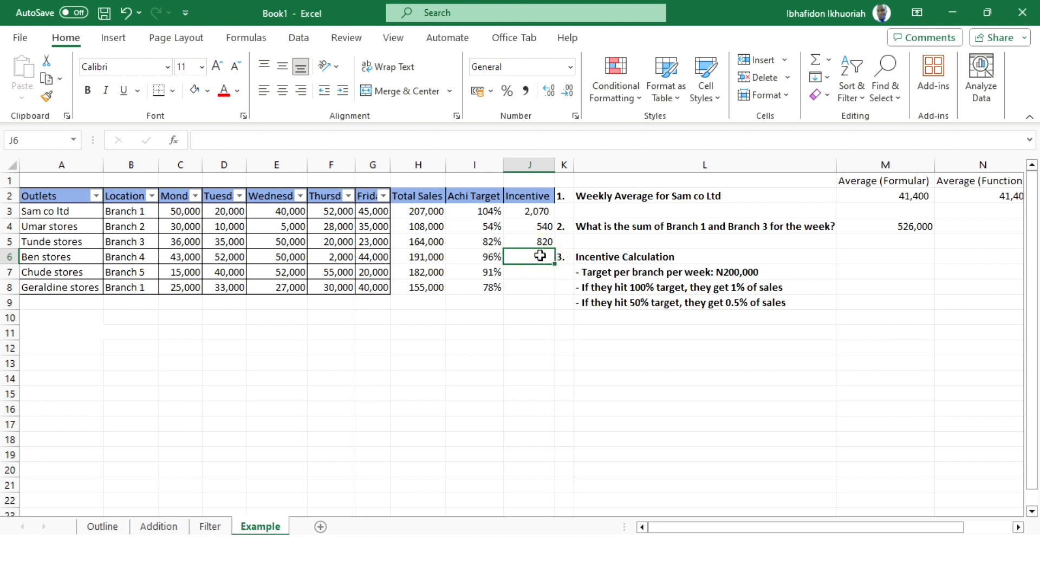
- Calculate Ben stores' incentive in J6 with the formula =0.5%*H6
type("=")
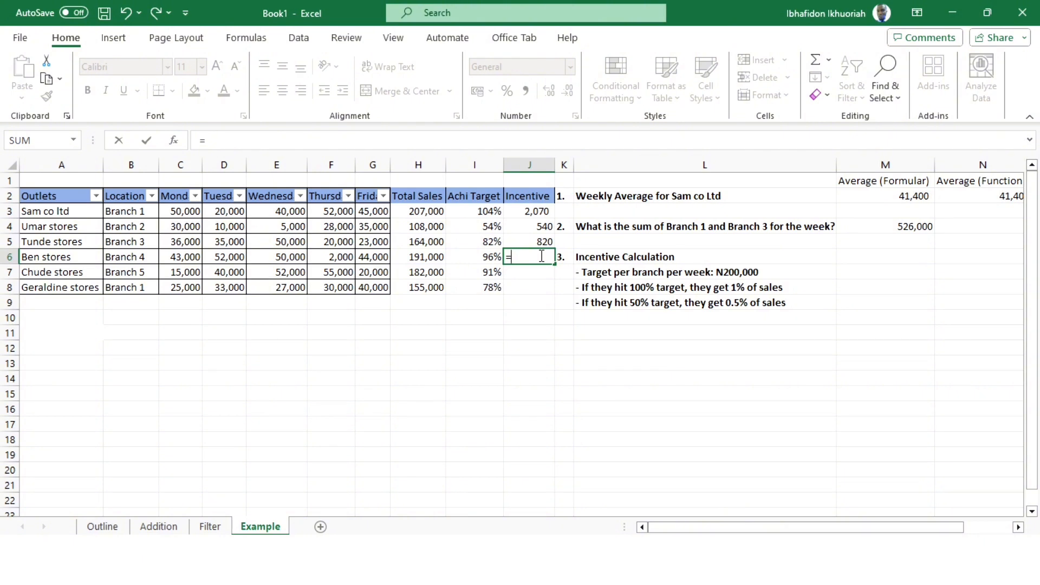
type("0.5%*")
left_click(424, 257)
key("Return")
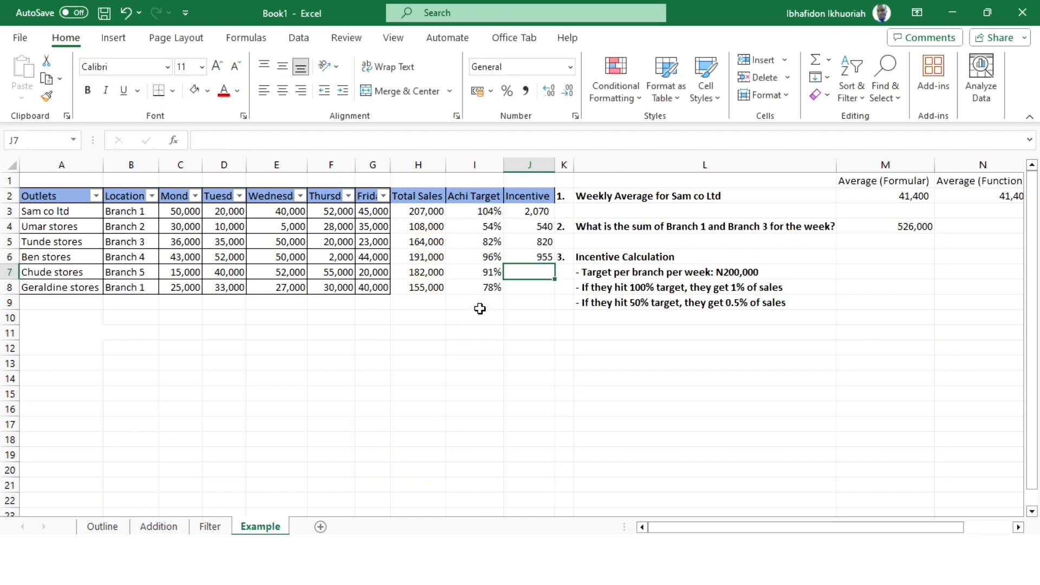
- Calculate Chude stores' incentive in J7 with the formula =0.5%*H7
left_click(536, 269)
type("0")
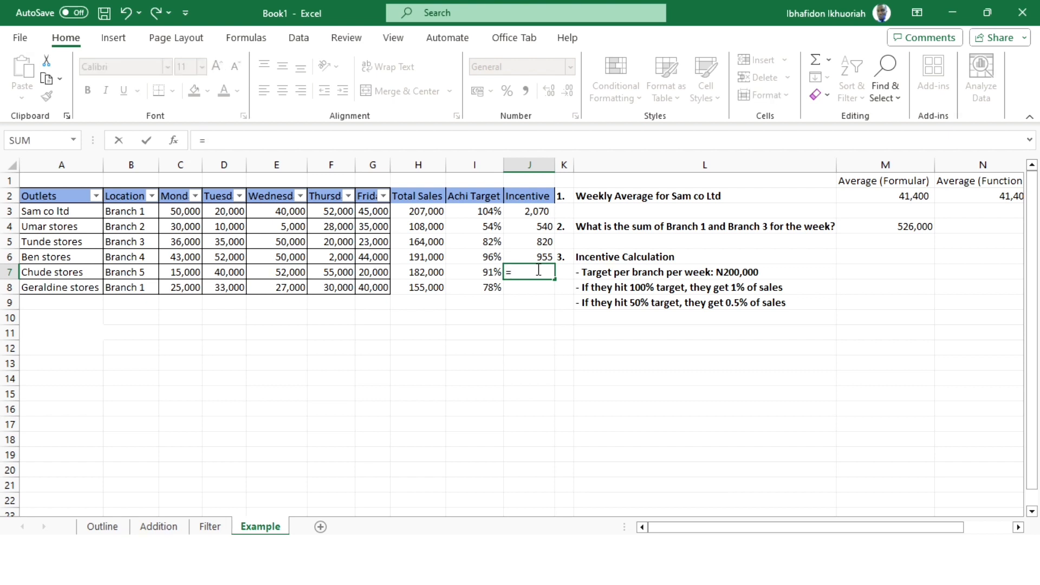
type("0.5%*")
left_click(425, 271)
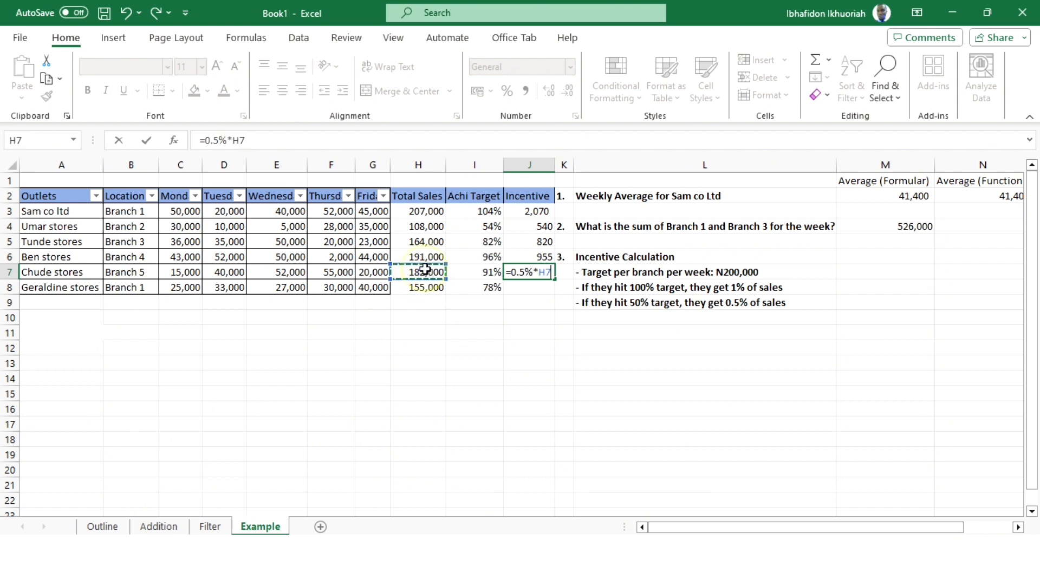
key("Return")
- Fill the incentive formula from J7 down to J8 for Geraldine stores and review the incentives in J3:J8
left_click(537, 272)
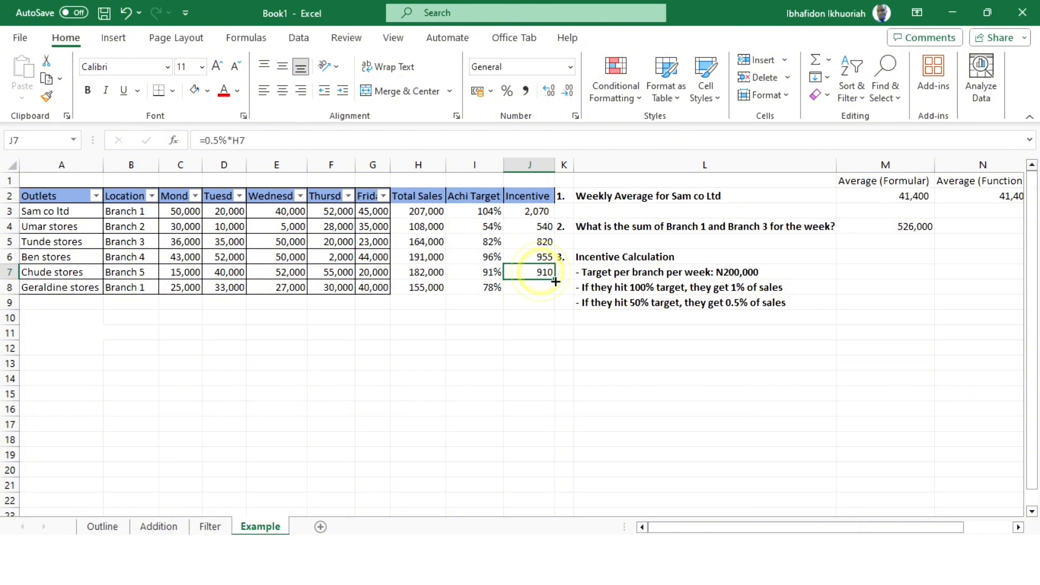
left_click_drag(554, 278, 543, 284)
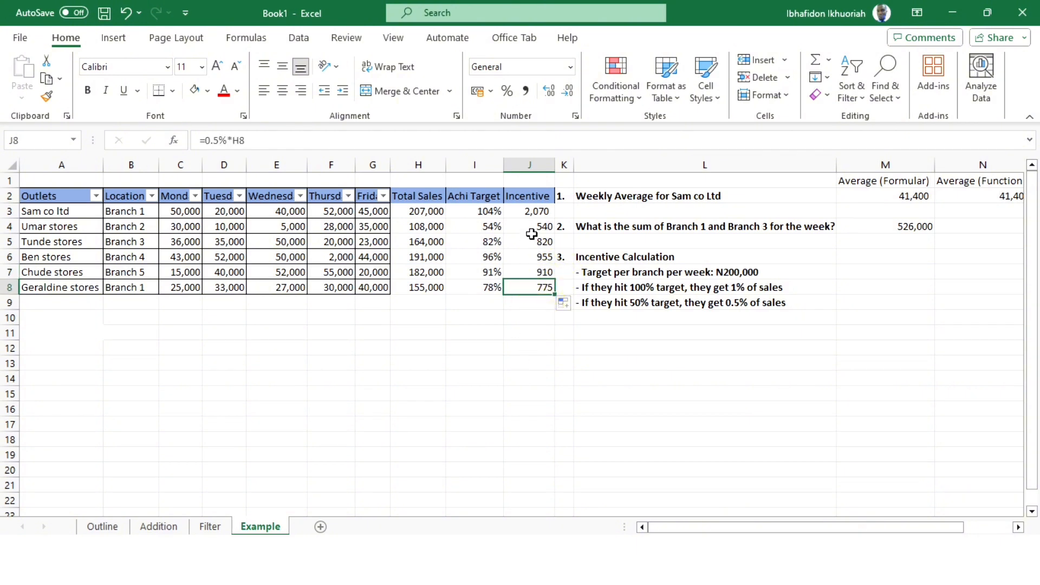
left_click(532, 210)
left_click_drag(533, 210, 532, 288)
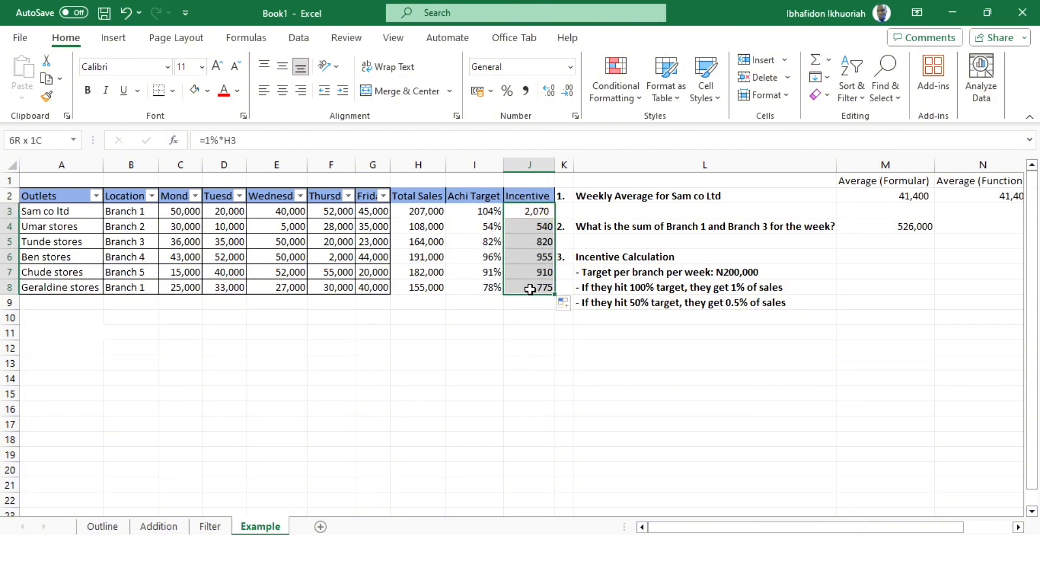
left_click(527, 331)
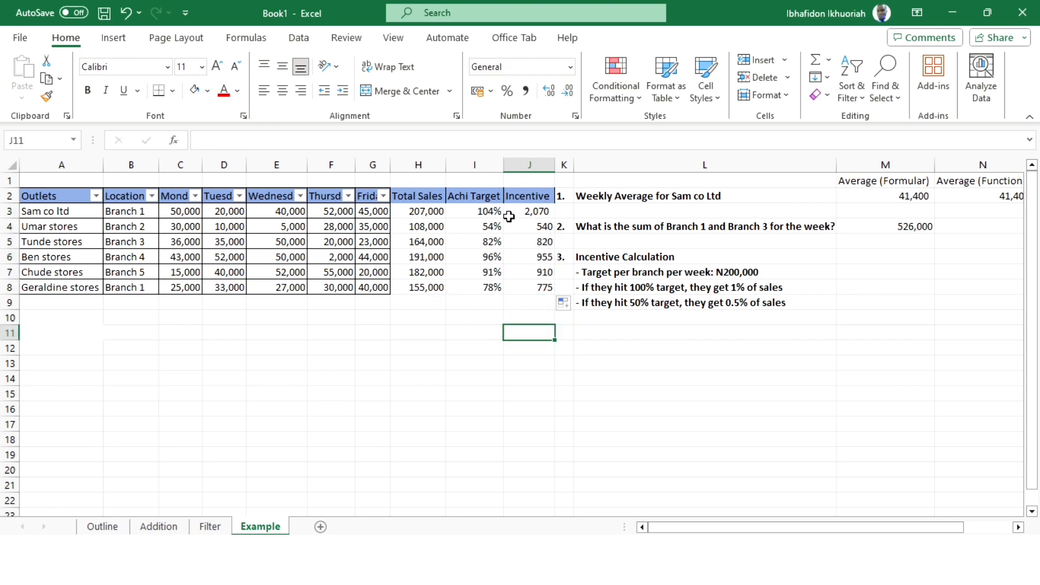
- Remove the header-row filter and reapply it from H2 so it also covers Total Sales, Achi Target and Incentive
left_click(413, 194)
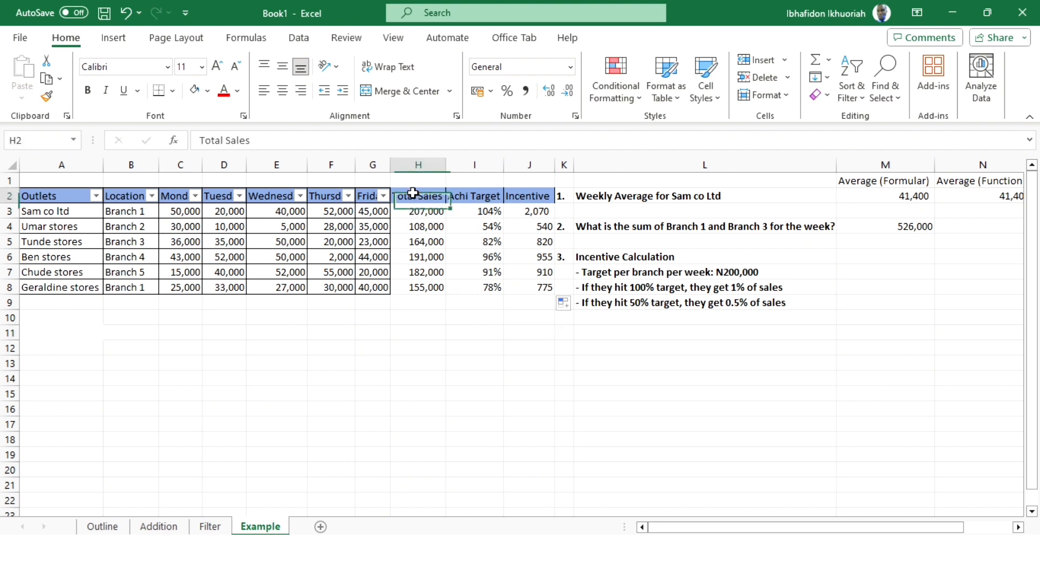
left_click(852, 89)
left_click(875, 185)
left_click(851, 89)
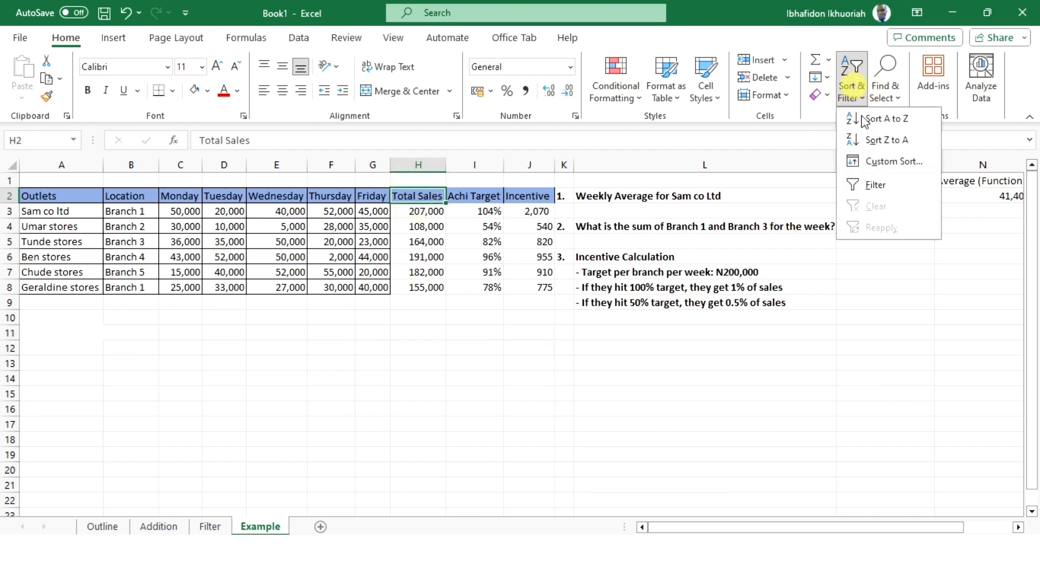
left_click(875, 184)
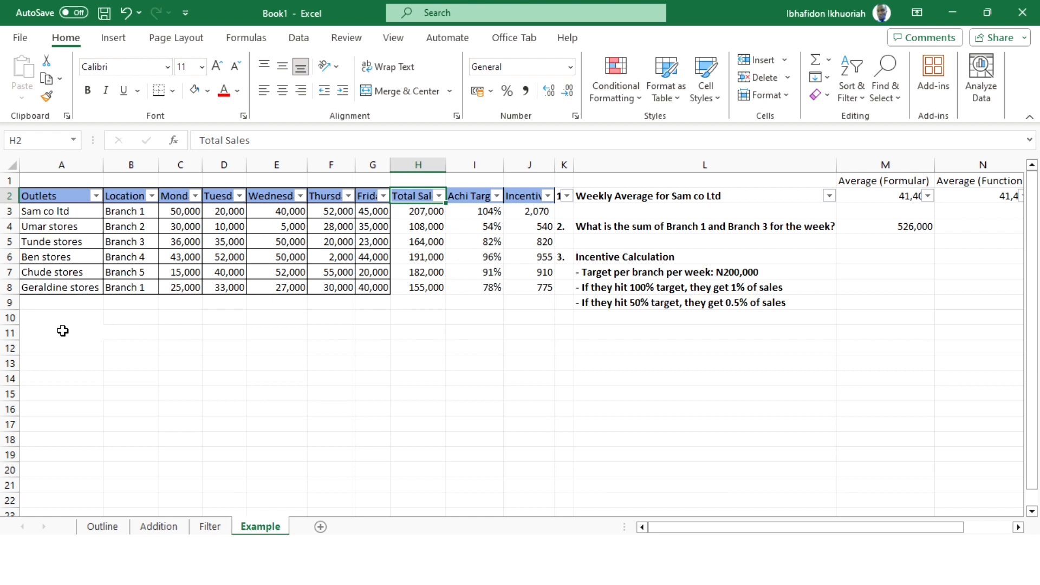
left_click_drag(714, 529, 710, 531)
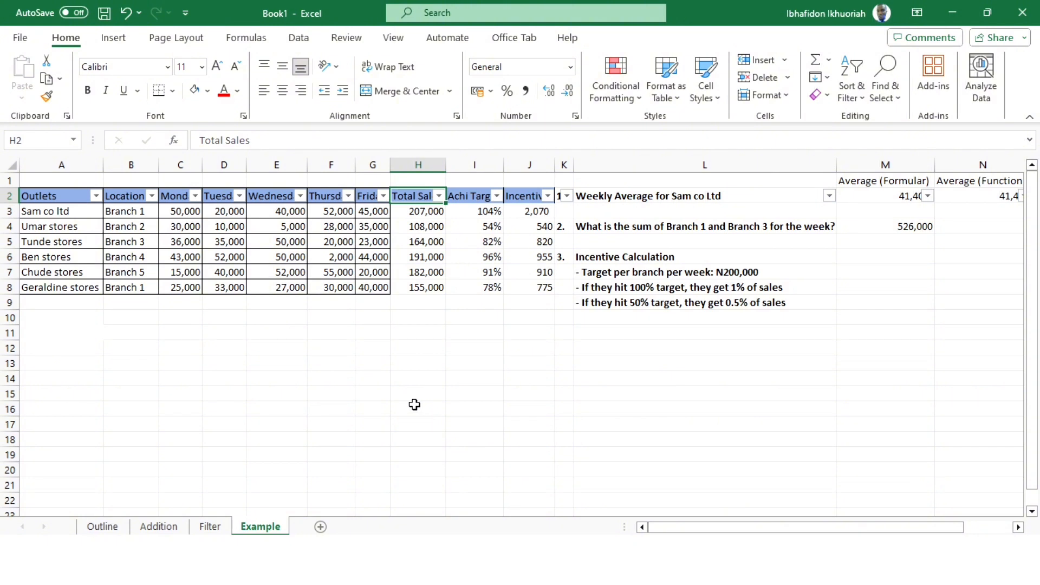
- Sort the data by Total Sales from smallest to largest and re-sort it from largest to smallest
left_click(438, 196)
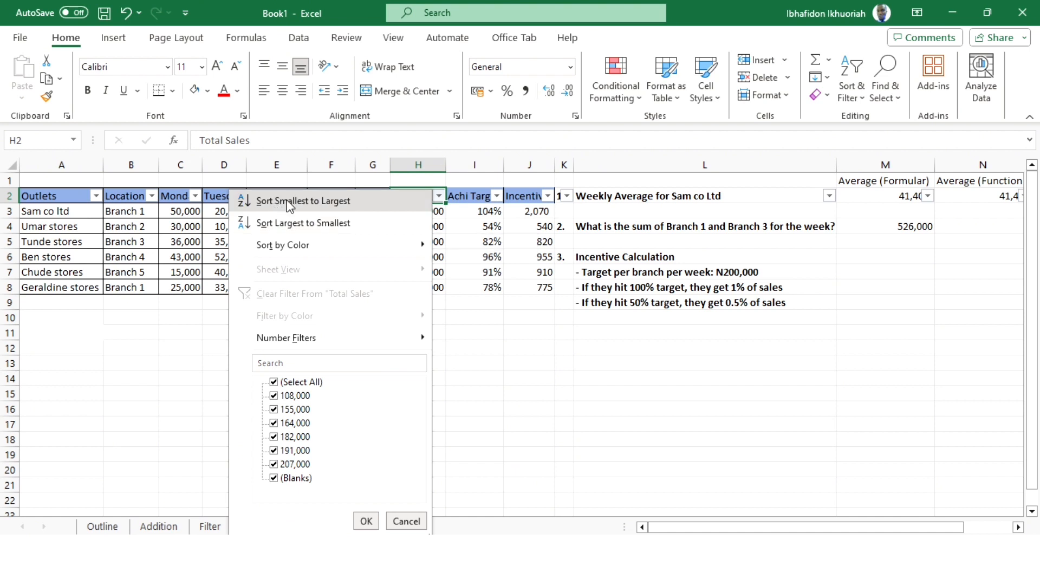
left_click(320, 206)
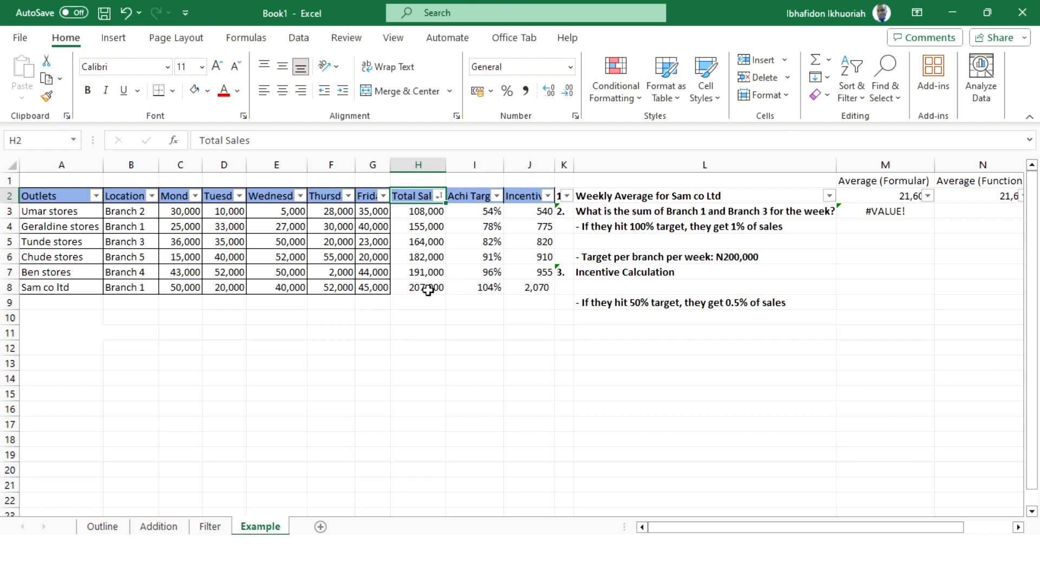
left_click(437, 200)
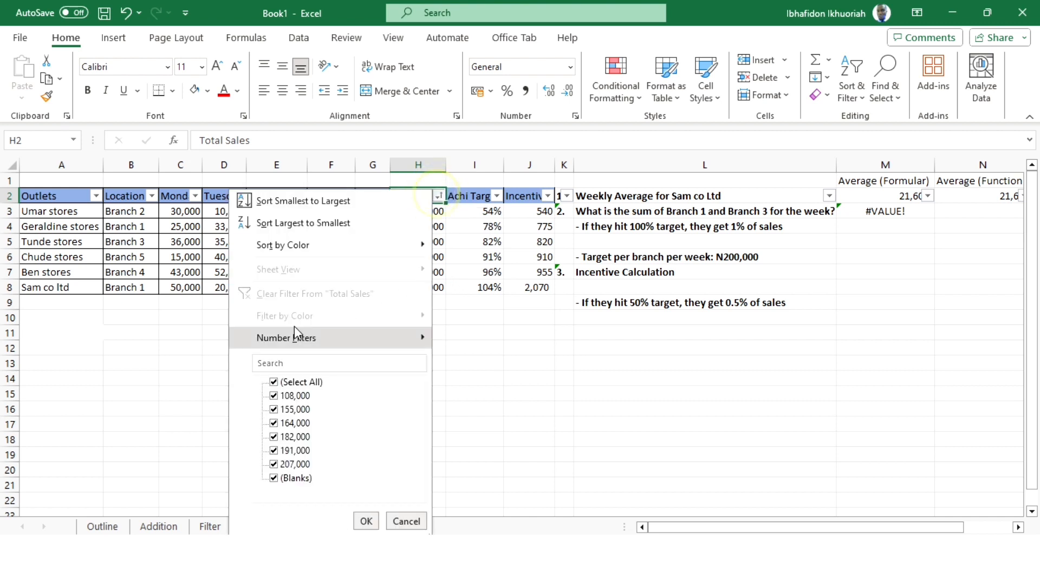
left_click(294, 219)
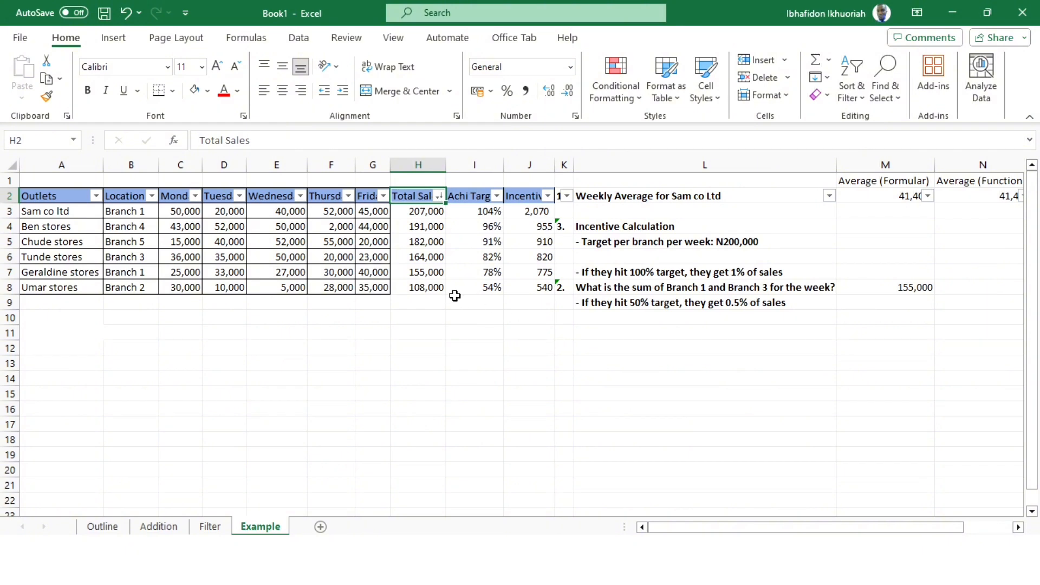
- Undo both Total Sales sorts and deselect the data range
key("ctrl+z")
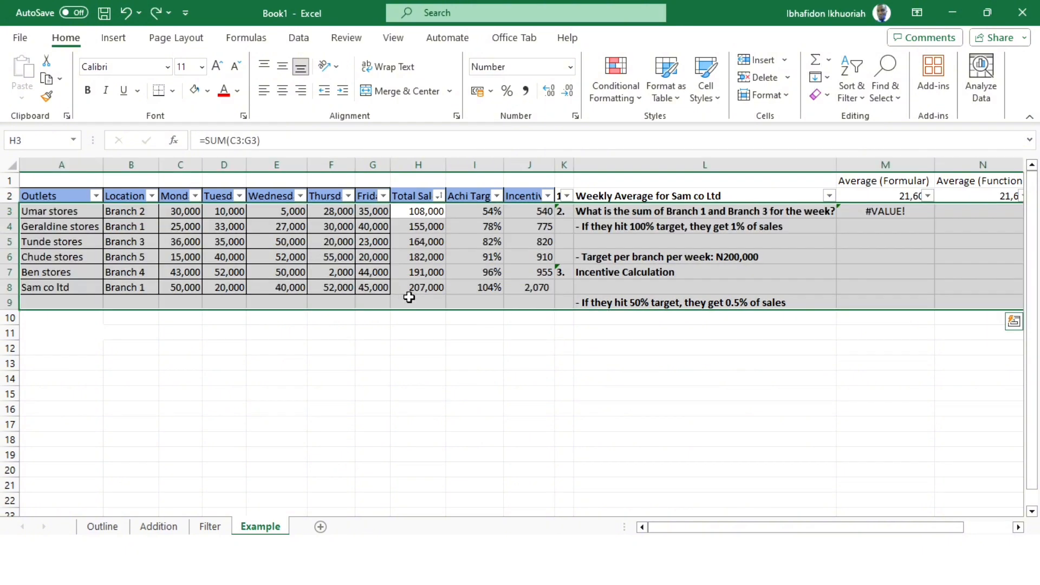
key("ctrl+z")
key("ctrl+q")
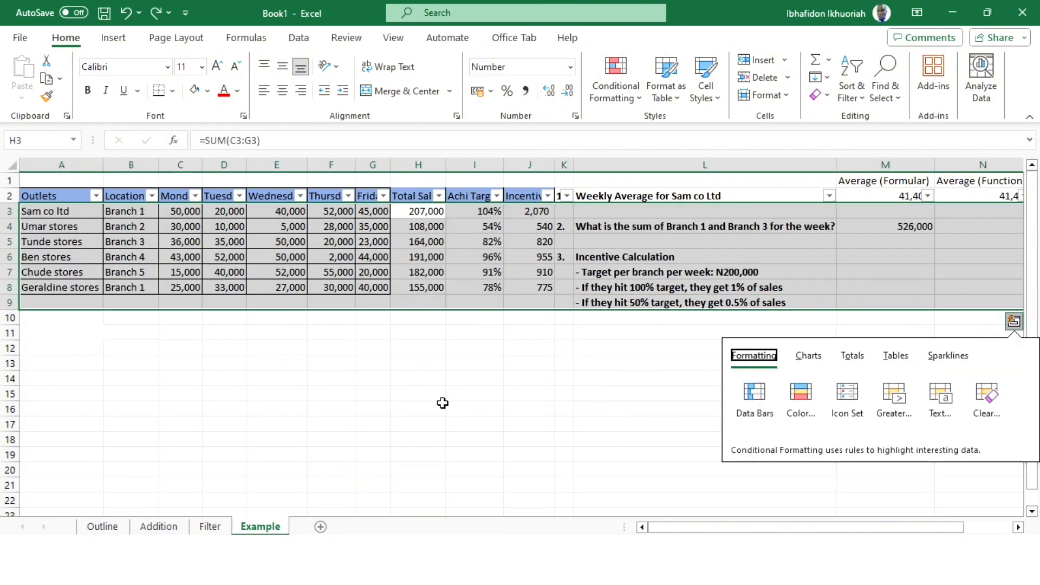
left_click(411, 331)
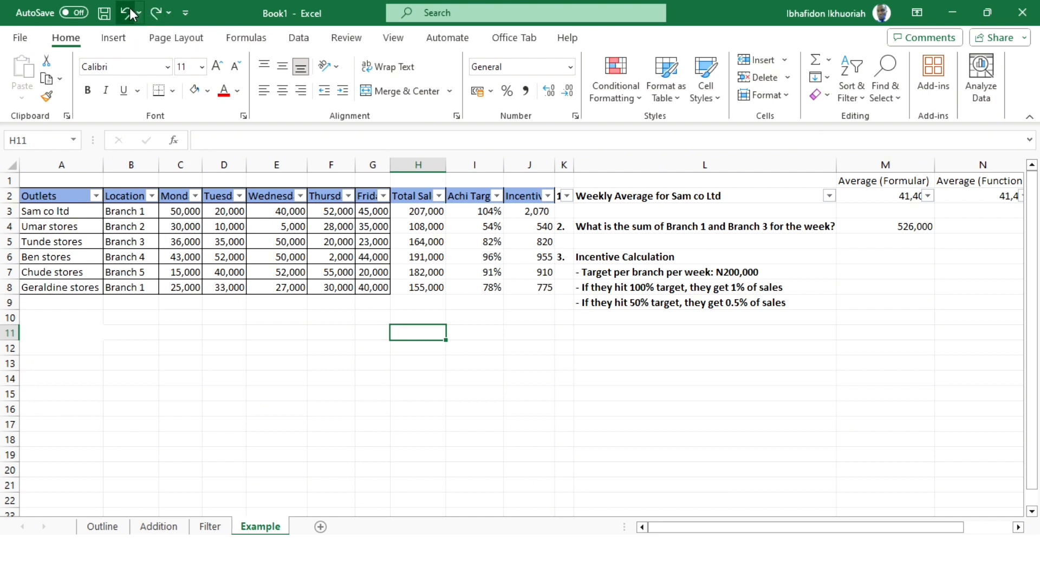
- Redo the smallest-to-largest sort on Total Sales, undo it again and deselect the data
left_click(156, 13)
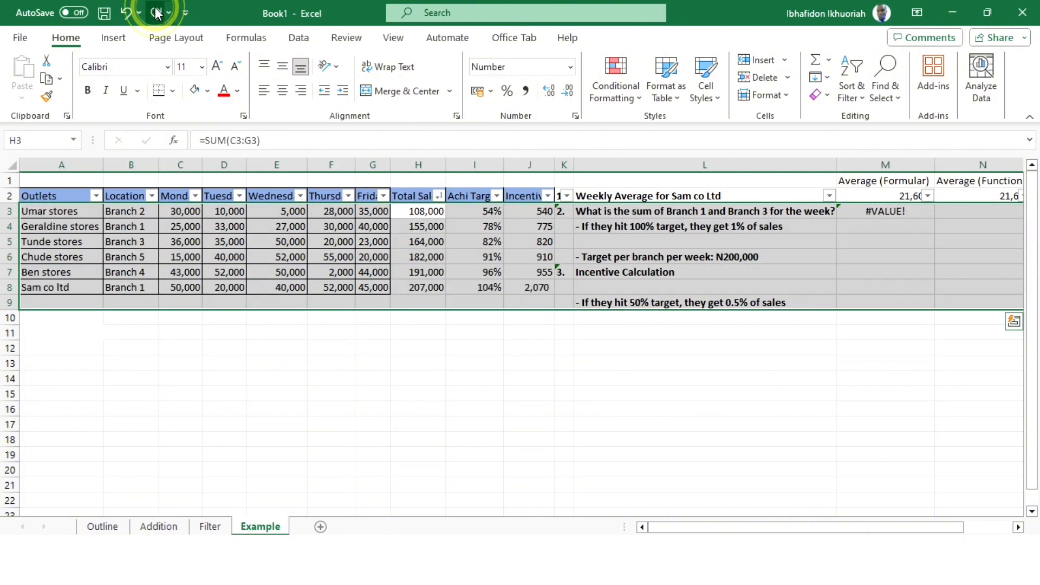
left_click(123, 13)
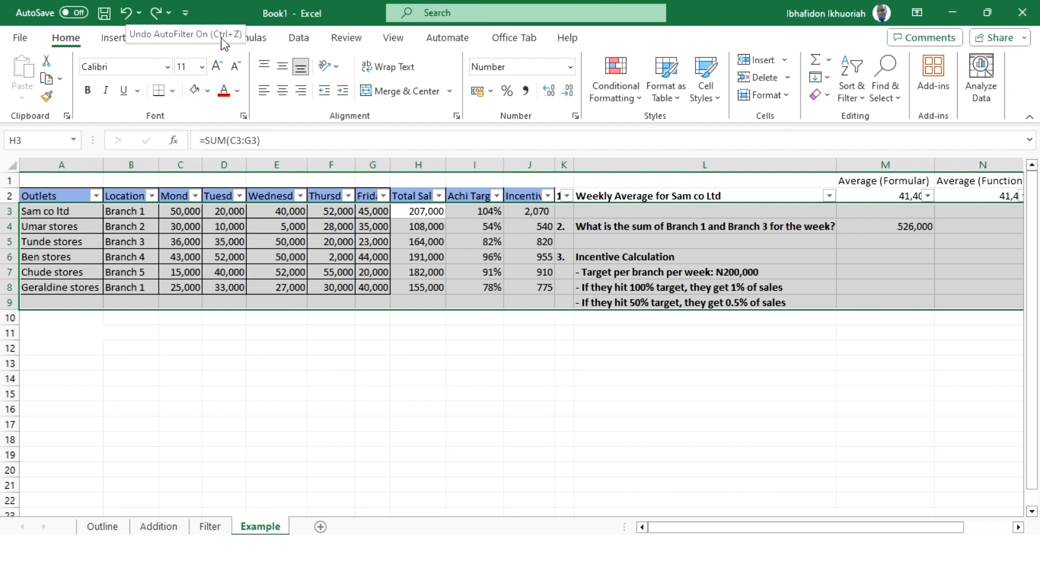
left_click(372, 376)
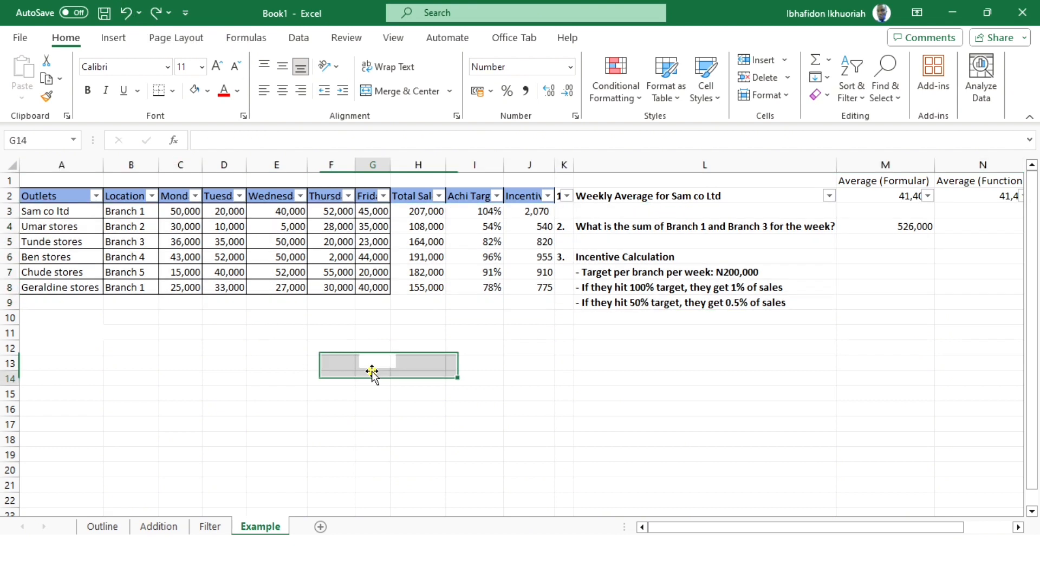